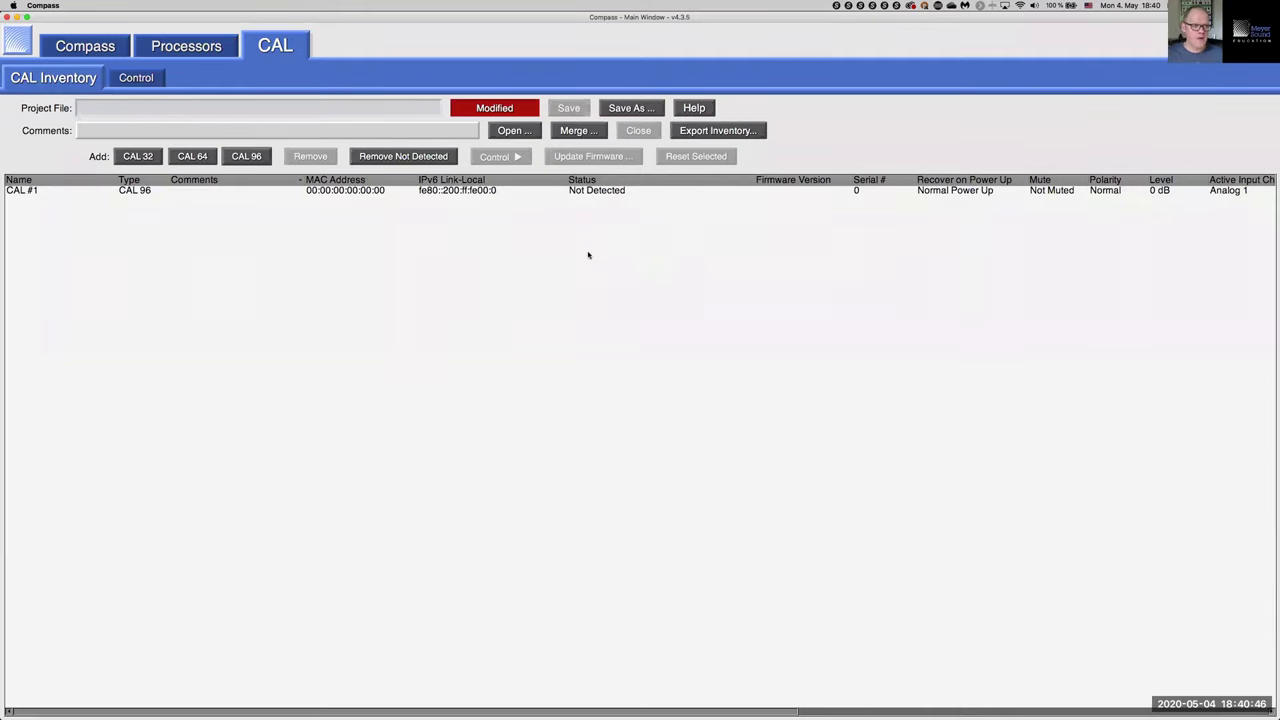
Select CAL #1 in the inventory and show the CAL Control page listing it.
{"action": "left_click", "coordinate": [132, 194]}
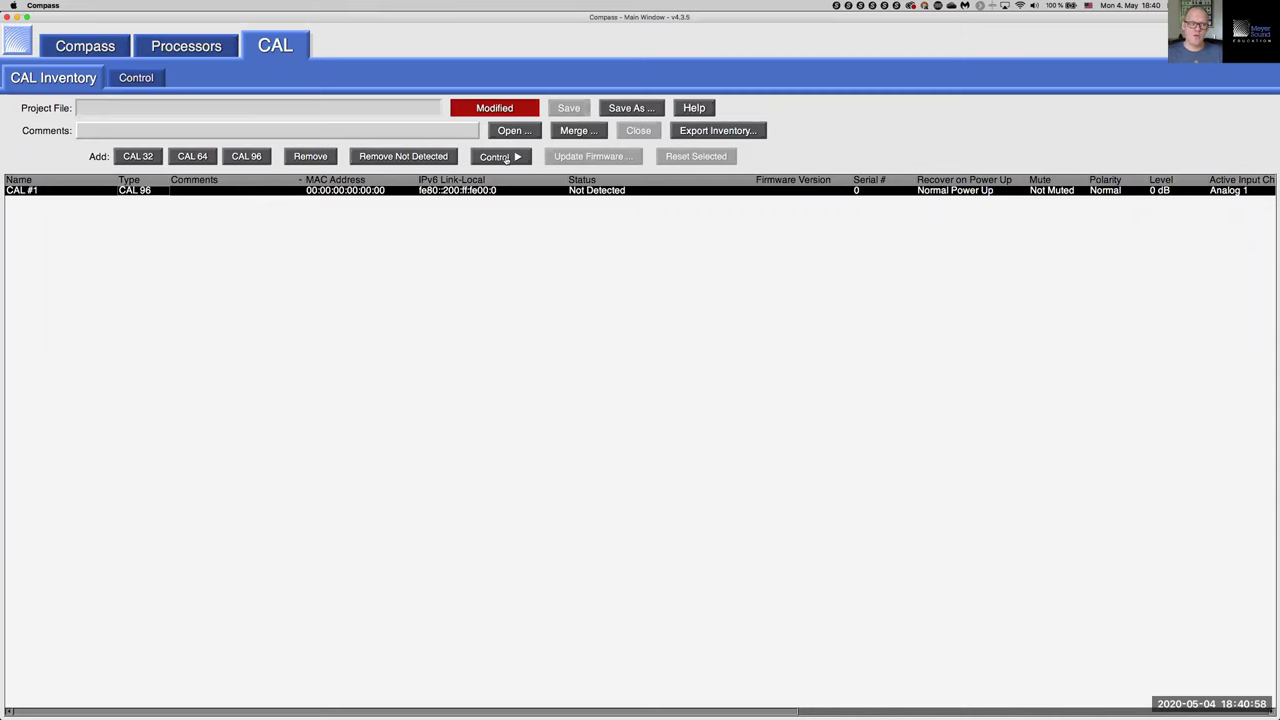
{"action": "left_click", "coordinate": [148, 80]}
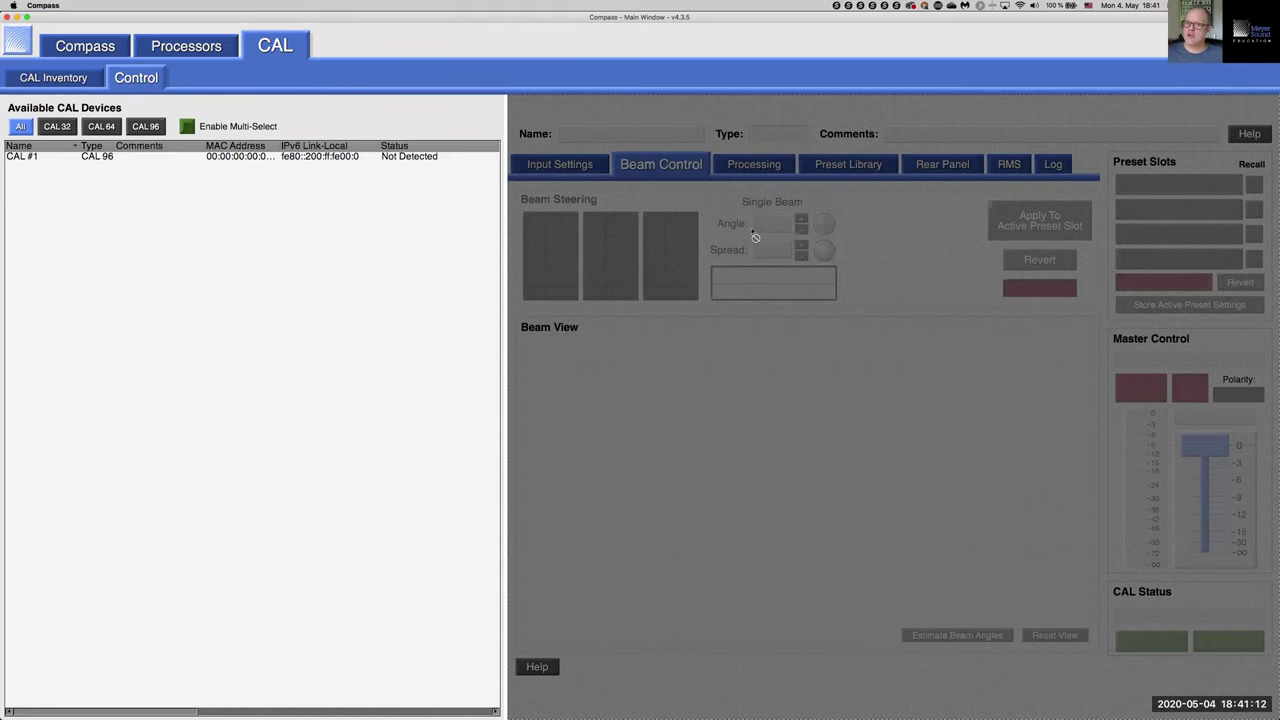
Load CAL #1's settings and rename the device to 'My CAL 96'.
{"action": "left_click", "coordinate": [101, 159]}
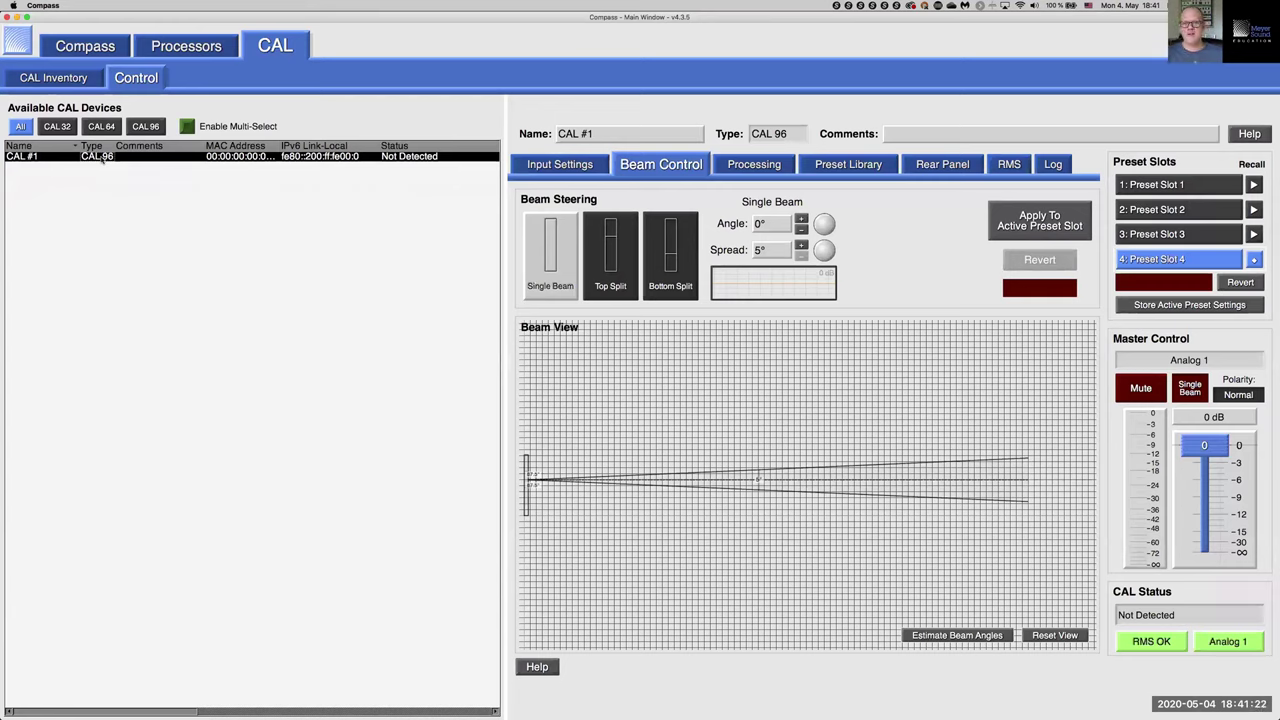
{"action": "double_click", "coordinate": [615, 137]}
{"action": "type", "text": "My CAL 96"}
{"action": "key", "text": "Return"}
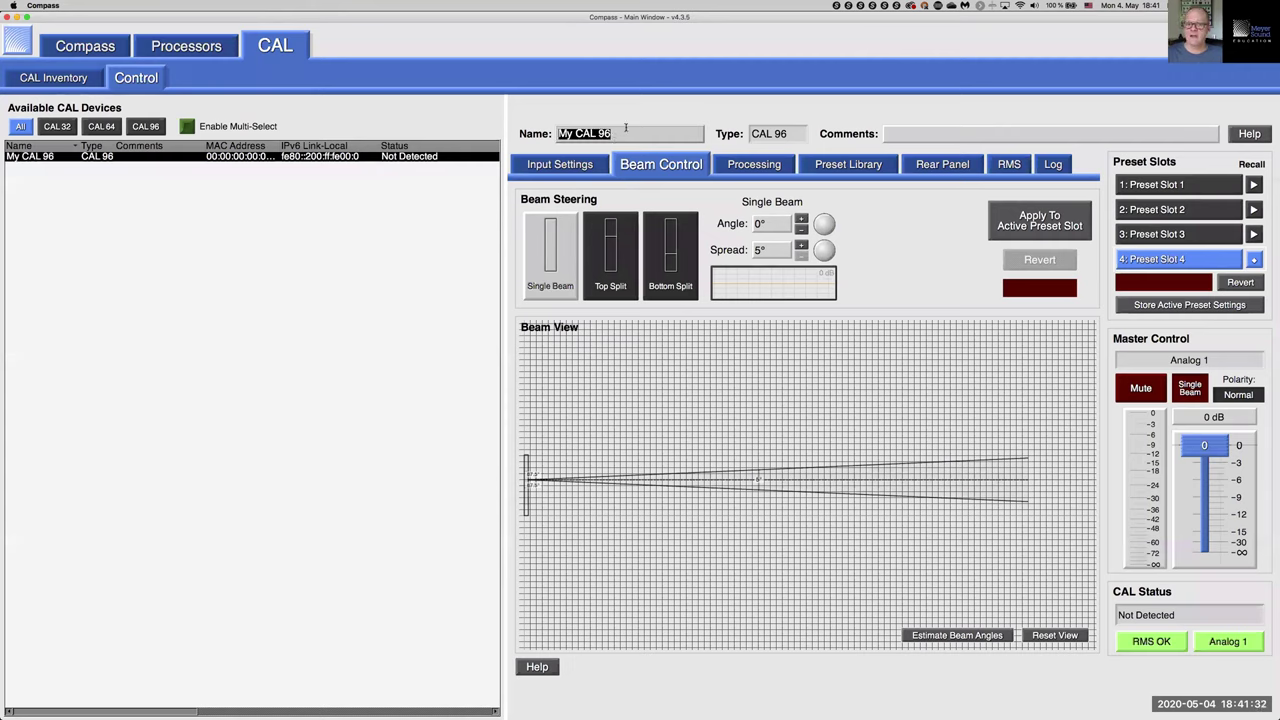
Give the device the comment 'House LEFT'.
{"action": "left_click", "coordinate": [937, 134]}
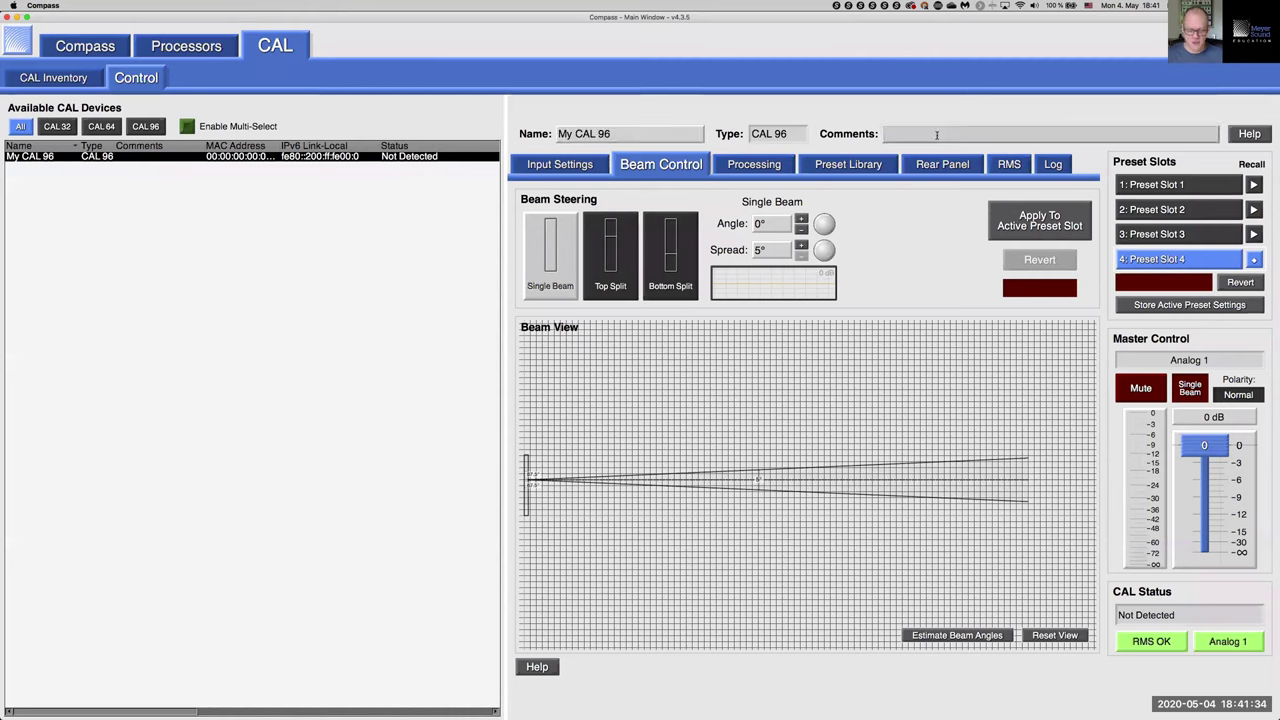
{"action": "type", "text": "House L"}
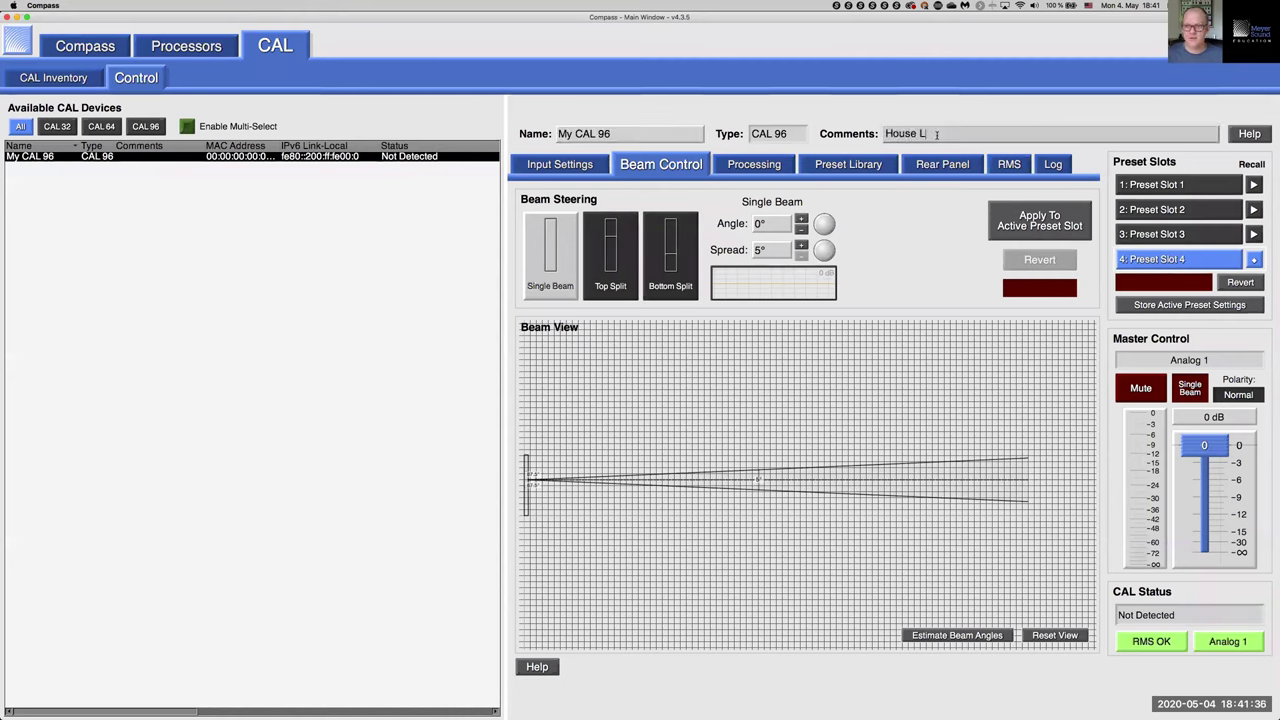
{"action": "type", "text": "EFT"}
{"action": "key", "text": "Return"}
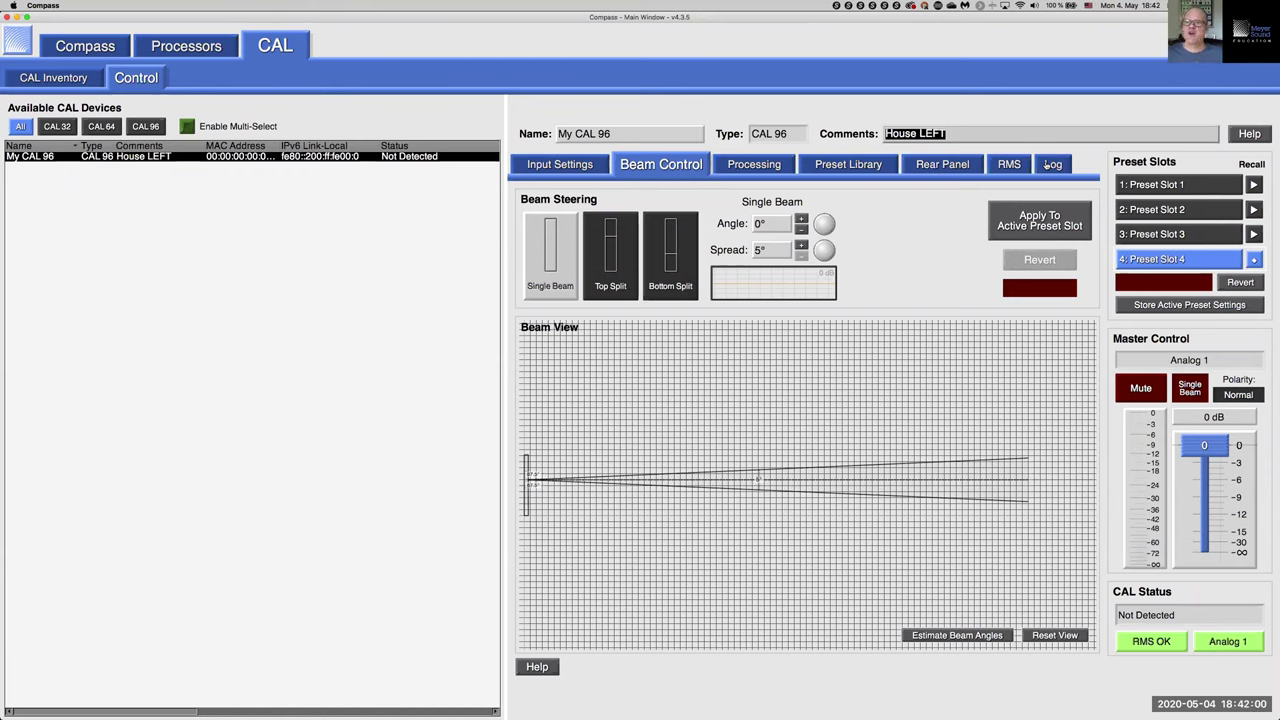
In Input Settings, try Analog 2, Analog 3, AES L and AES R as the active input.
{"action": "left_click", "coordinate": [552, 166]}
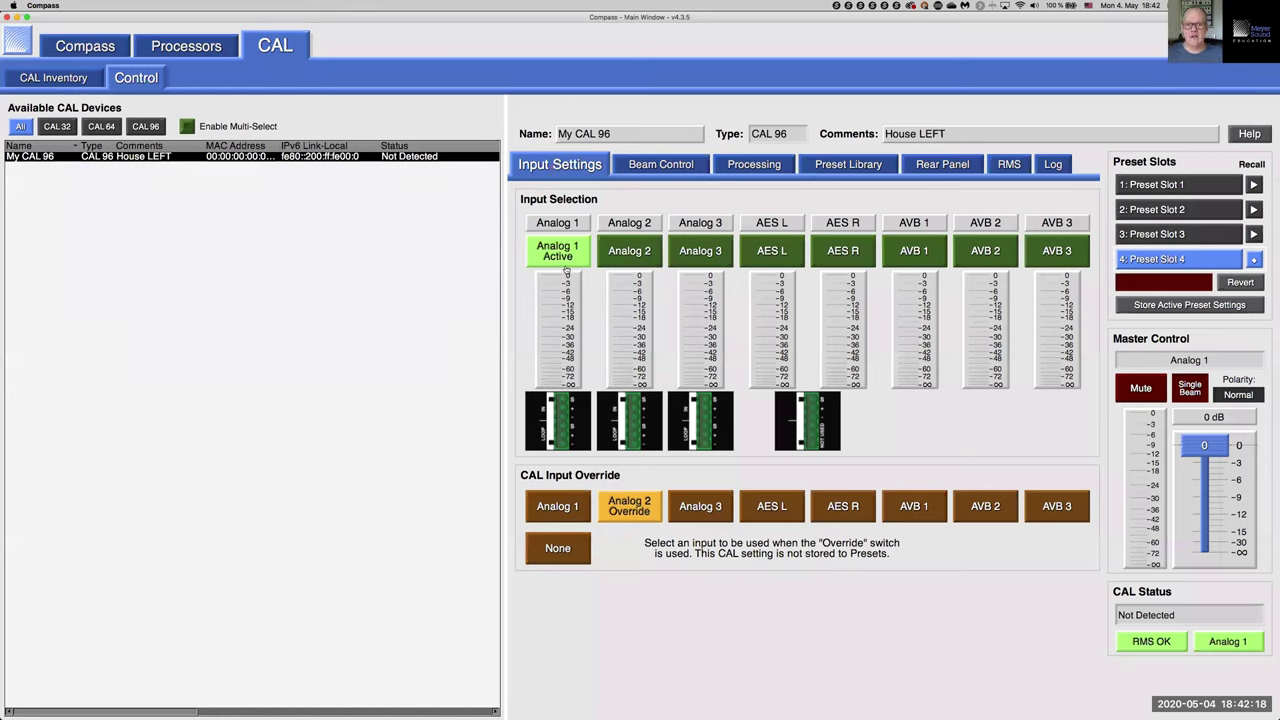
{"action": "left_click", "coordinate": [641, 256]}
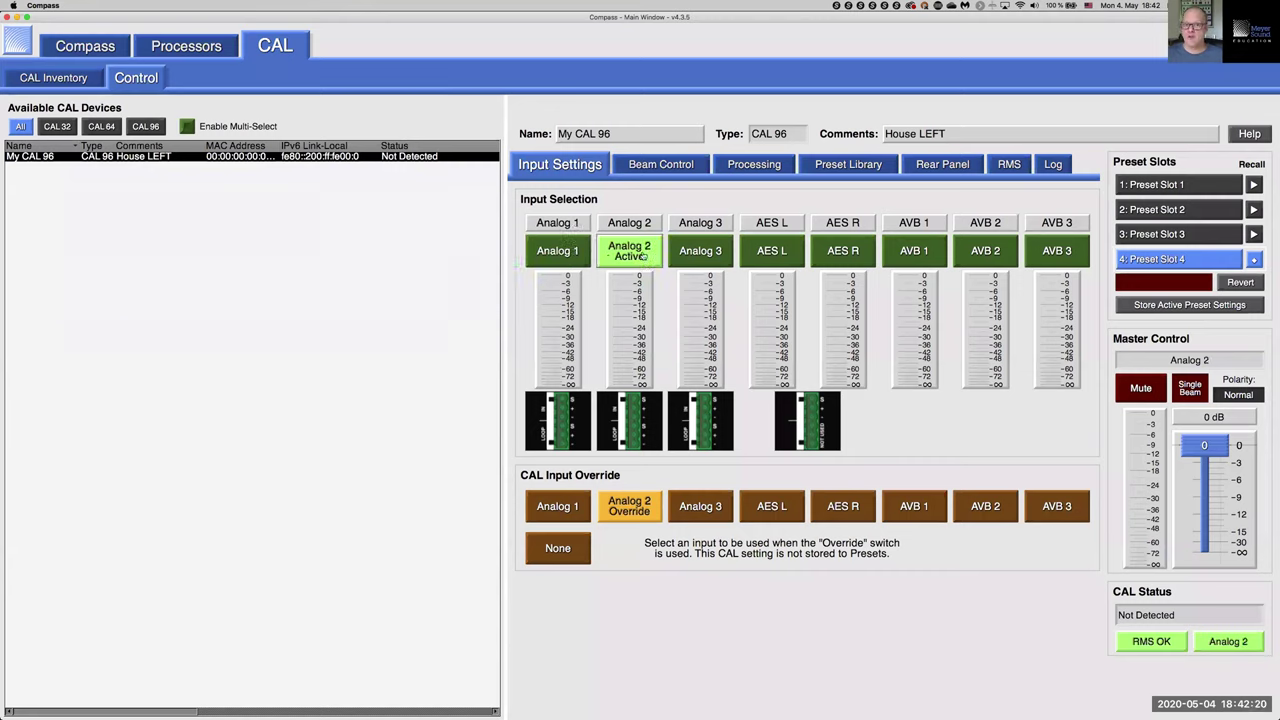
{"action": "left_click", "coordinate": [677, 254]}
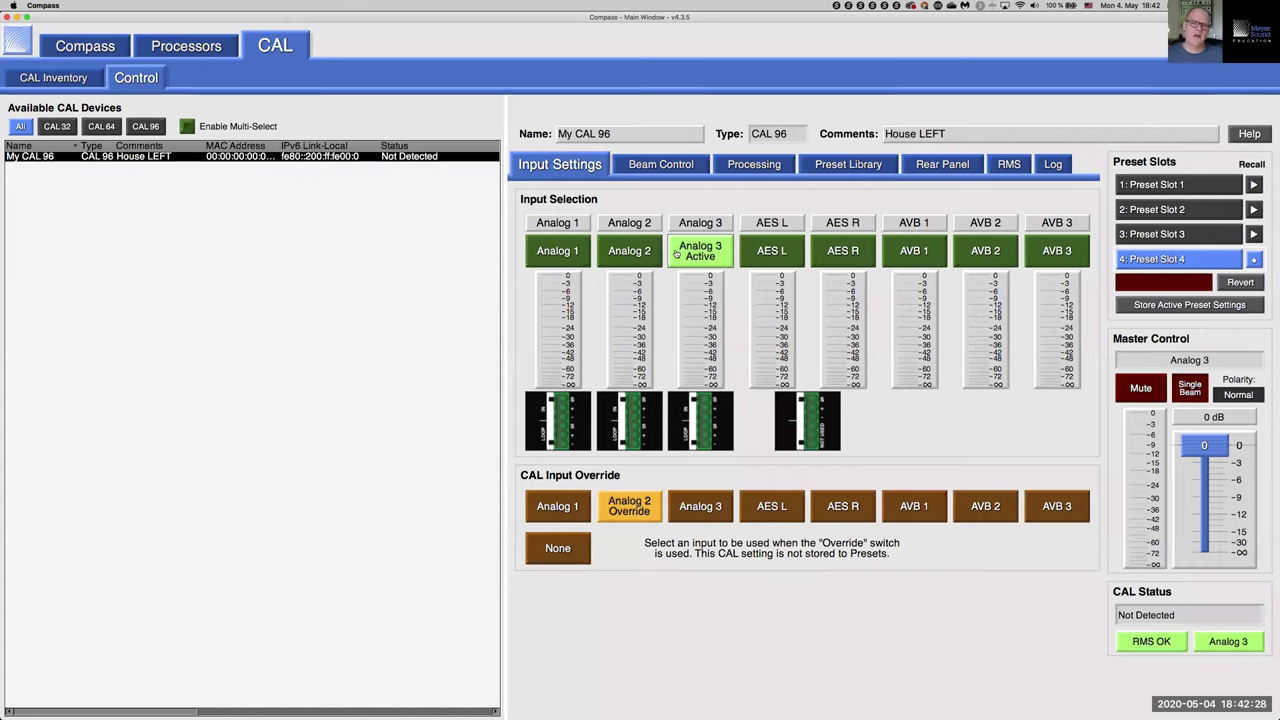
{"action": "left_click", "coordinate": [748, 255]}
{"action": "left_click", "coordinate": [818, 255]}
{"action": "left_click", "coordinate": [766, 251]}
{"action": "left_click", "coordinate": [834, 253]}
{"action": "left_click", "coordinate": [779, 251]}
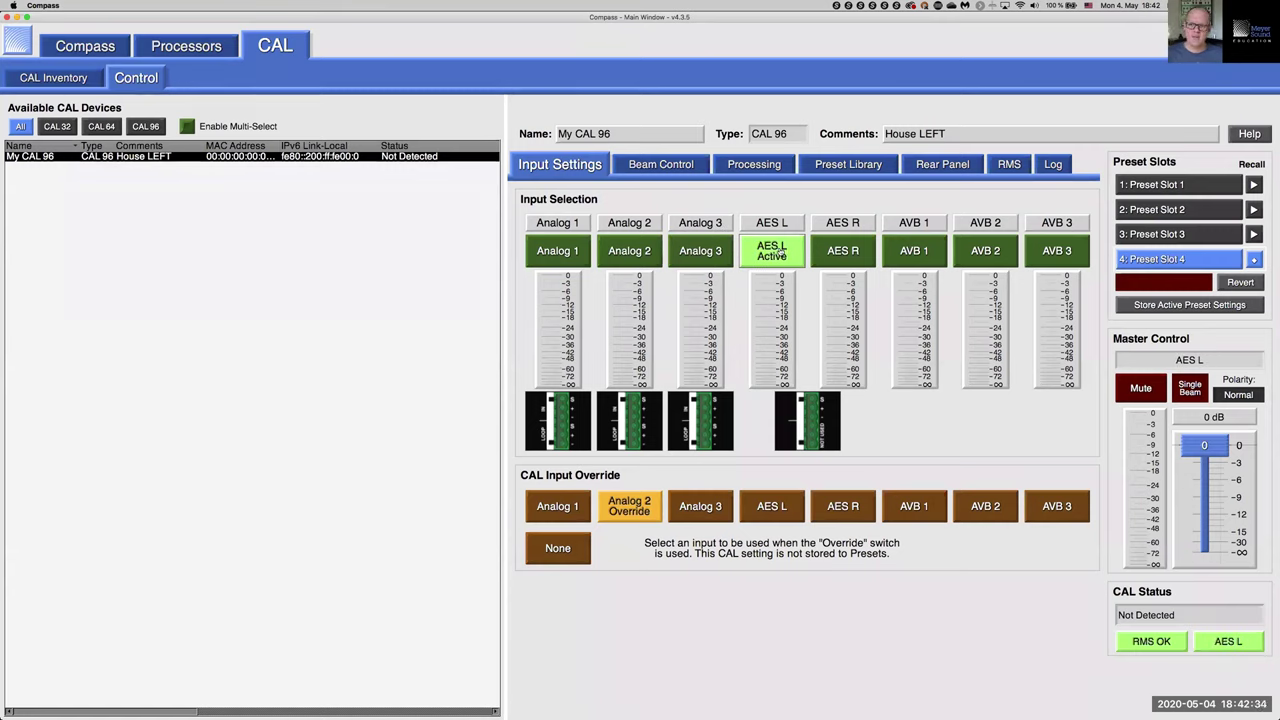
Try AVB 1–3 and Analog 1, ending with AVB 1 active and Analog 1 as override input.
{"action": "left_click", "coordinate": [918, 252]}
{"action": "left_click", "coordinate": [985, 254]}
{"action": "left_click", "coordinate": [1047, 262]}
{"action": "left_click", "coordinate": [936, 259]}
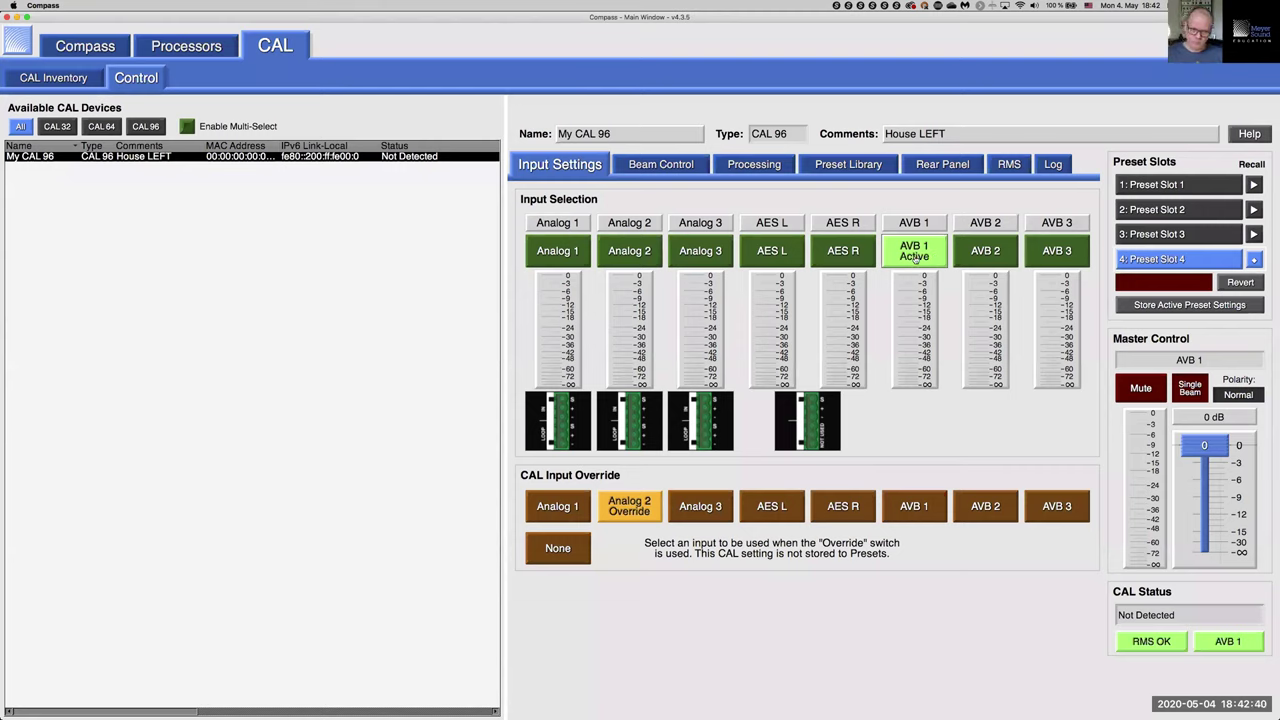
{"action": "left_click", "coordinate": [580, 263]}
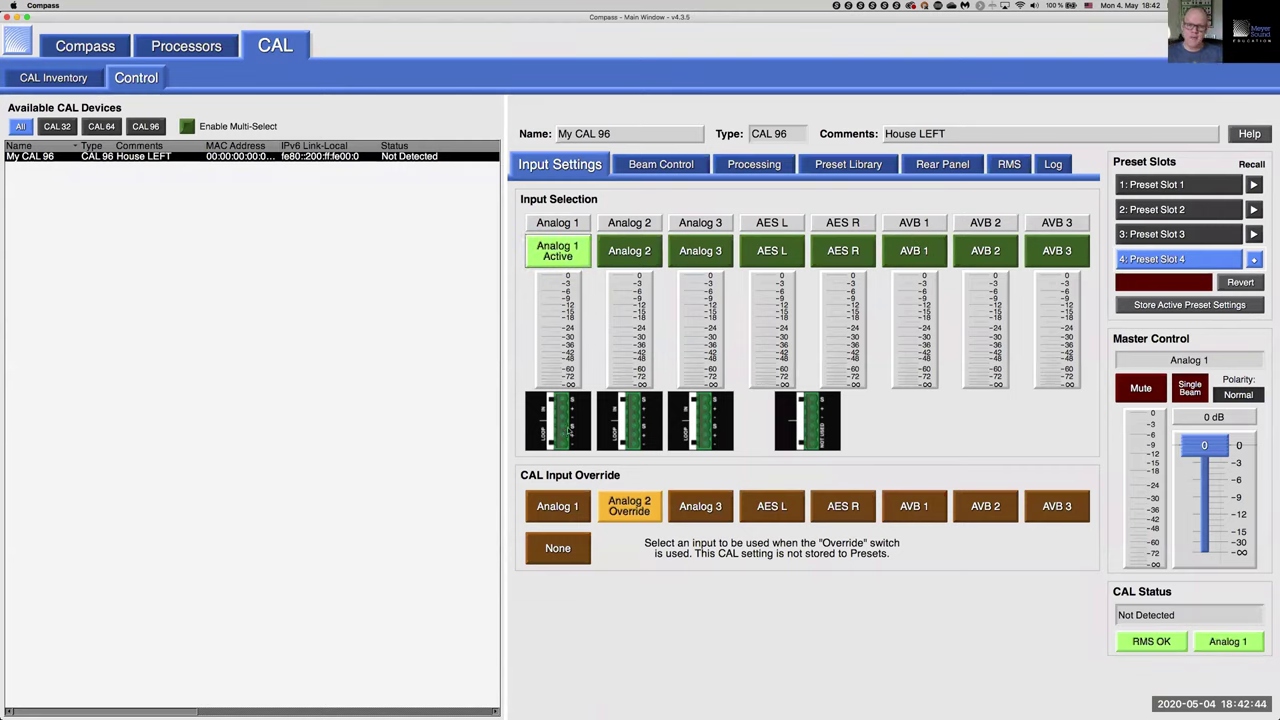
{"action": "left_click", "coordinate": [912, 250]}
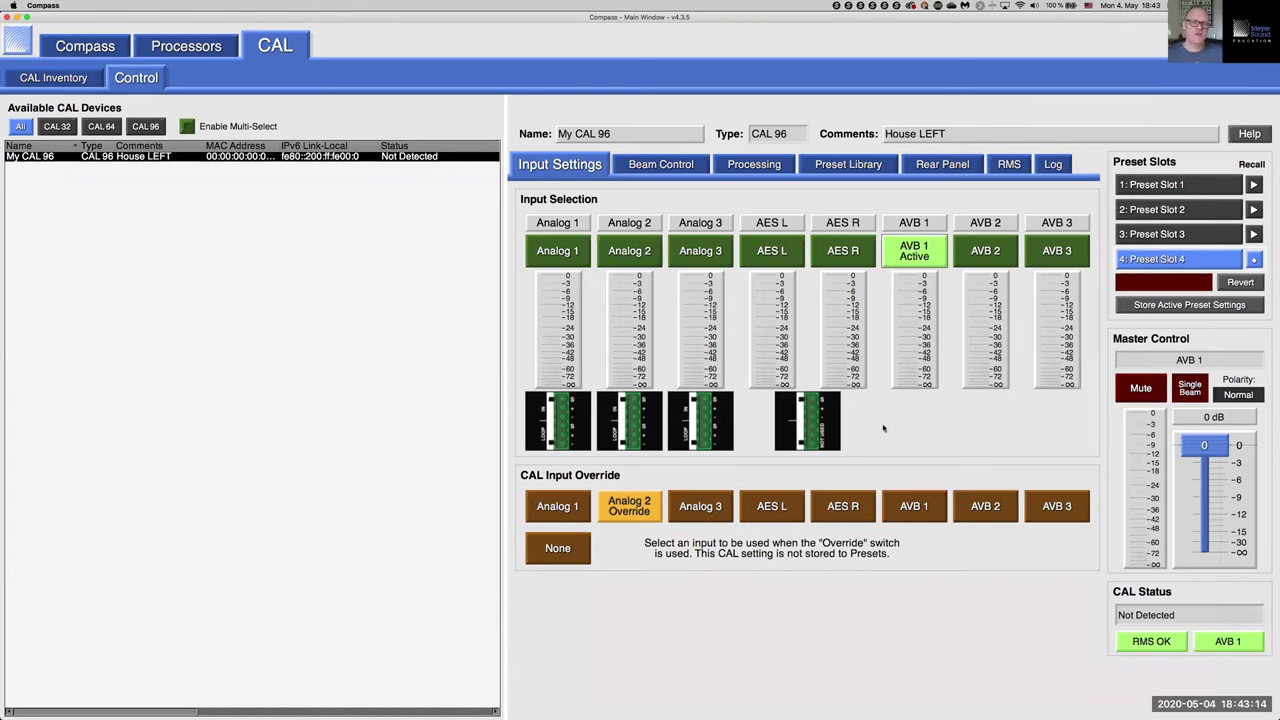
{"action": "left_click", "coordinate": [574, 510]}
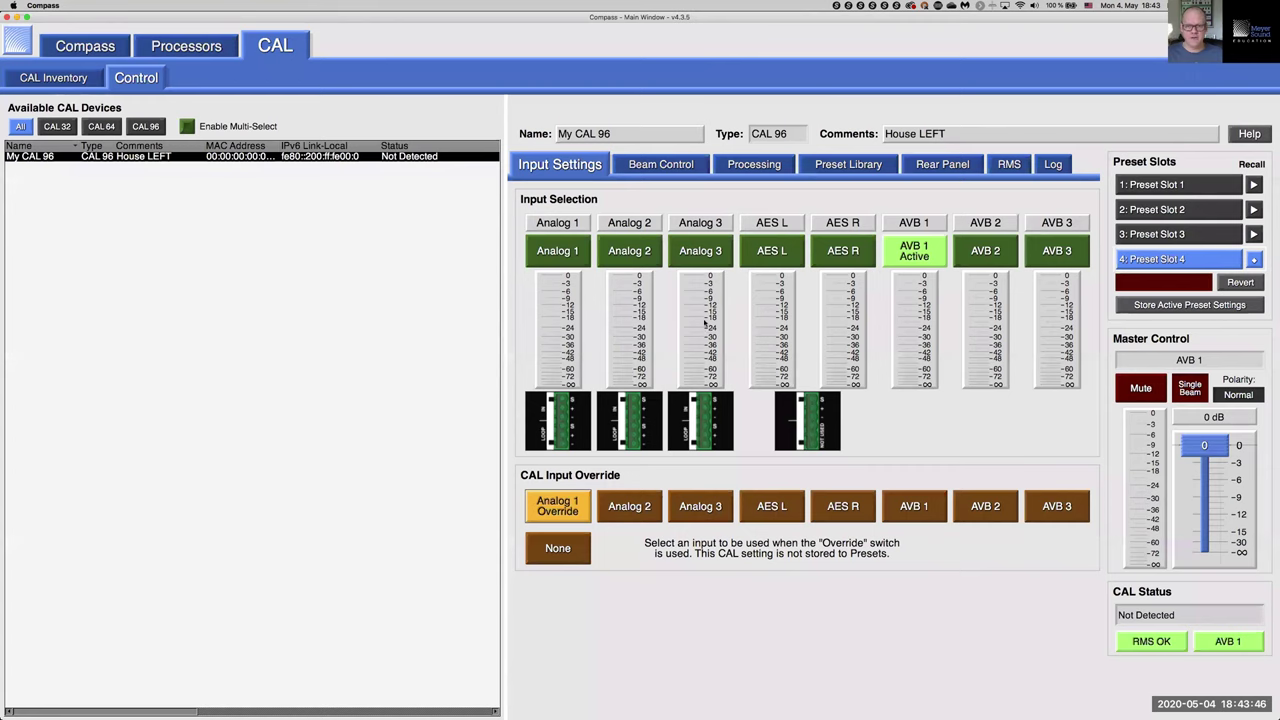
On the Beam Control tab, switch beam steering from Top Split to Bottom Split.
{"action": "left_click", "coordinate": [685, 166]}
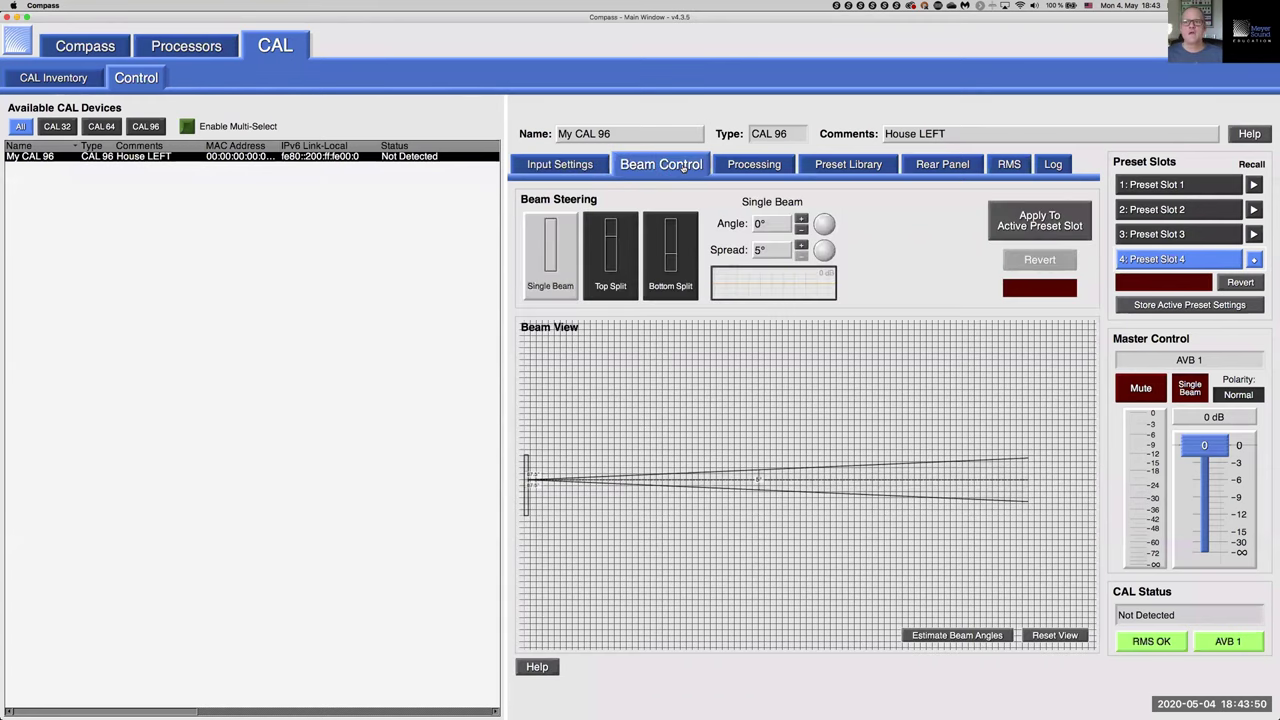
{"action": "left_click", "coordinate": [622, 236]}
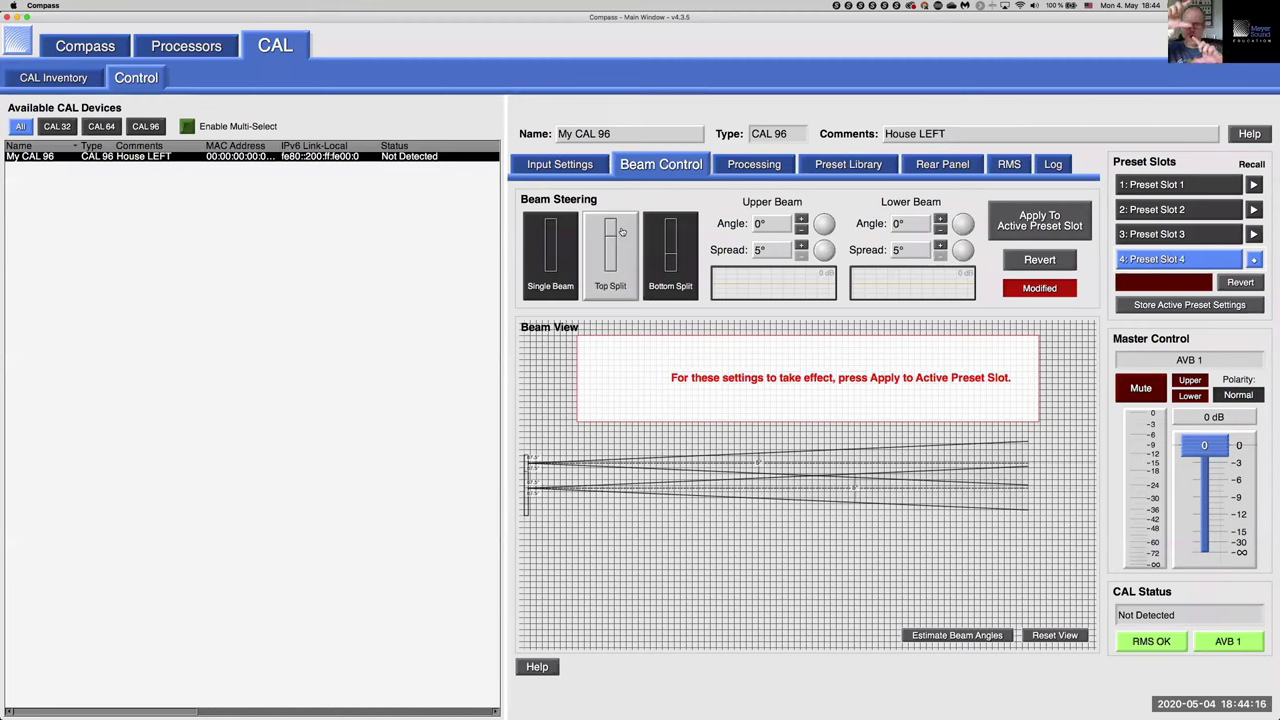
{"action": "left_click", "coordinate": [663, 238]}
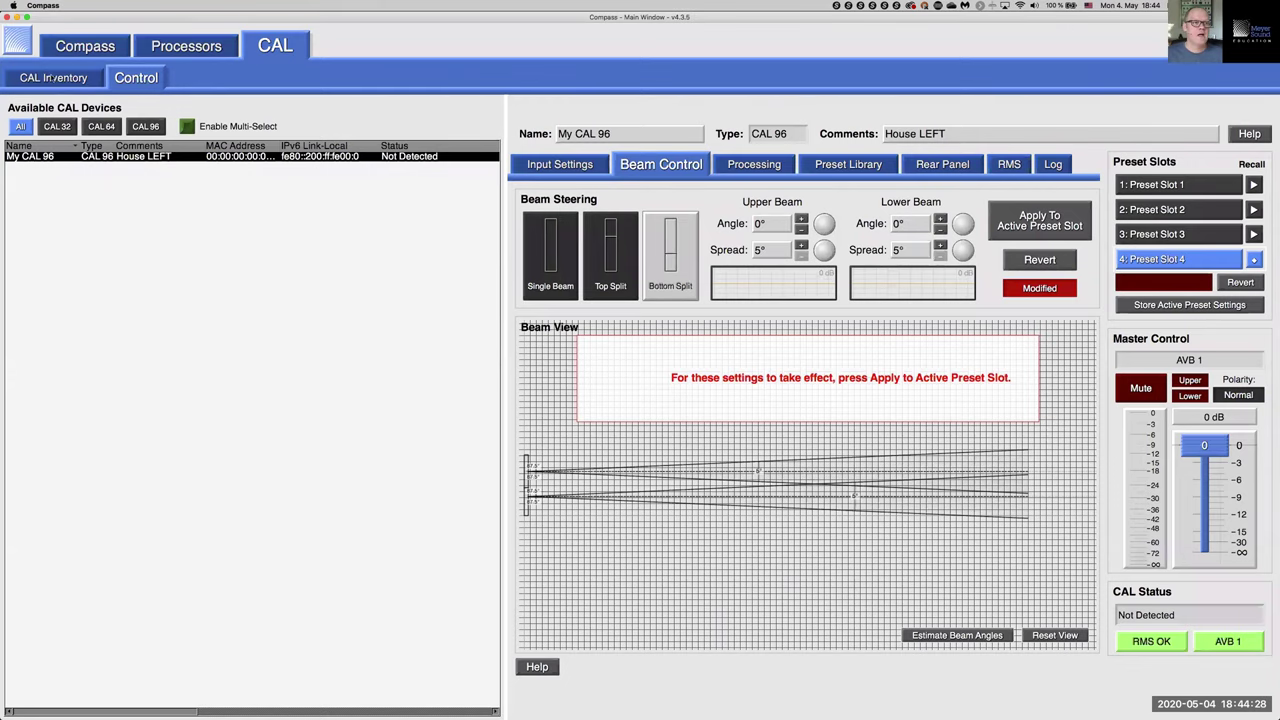
{"action": "left_click", "coordinate": [50, 77]}
{"action": "left_click", "coordinate": [185, 160]}
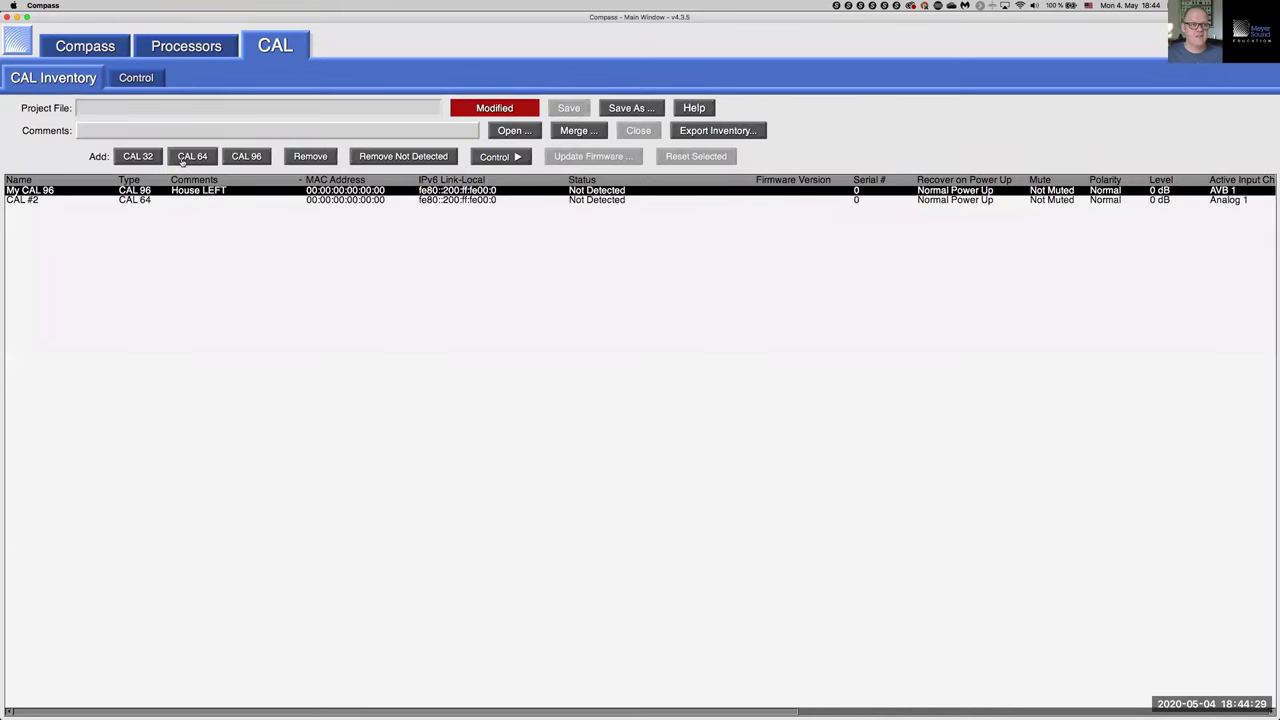
{"action": "left_click", "coordinate": [75, 209]}
{"action": "left_click", "coordinate": [76, 201]}
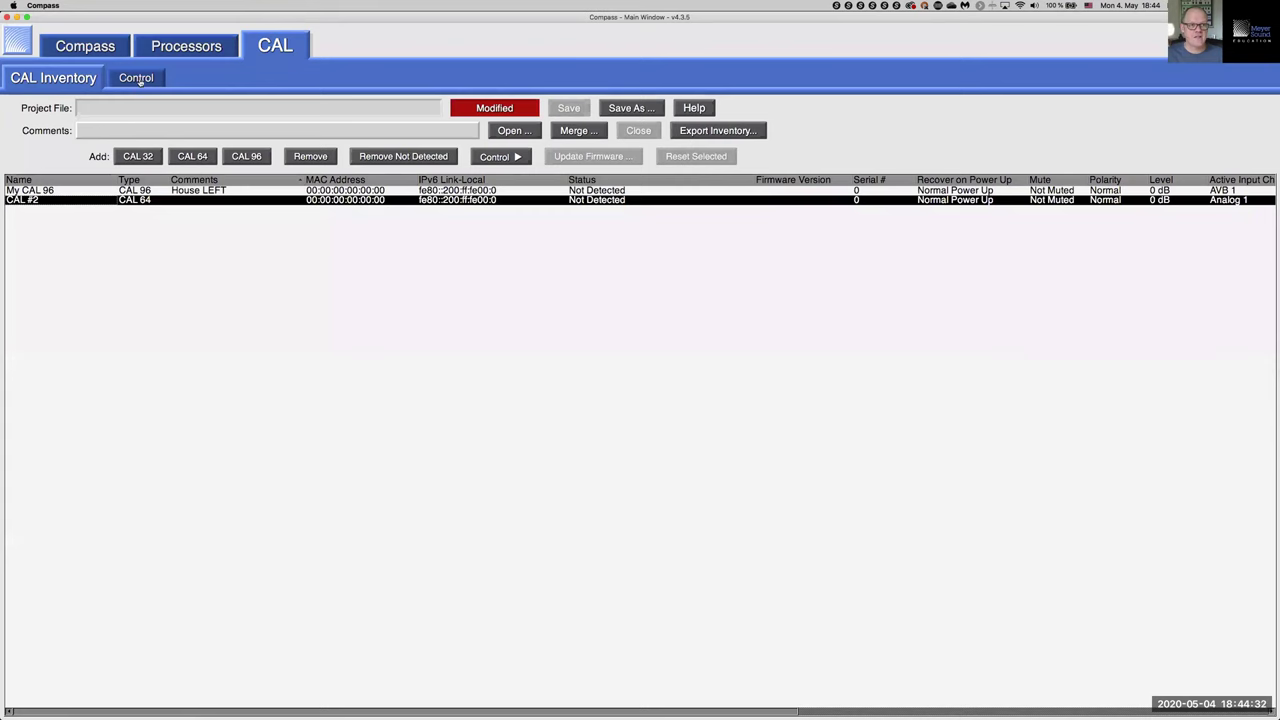
{"action": "left_click", "coordinate": [138, 79]}
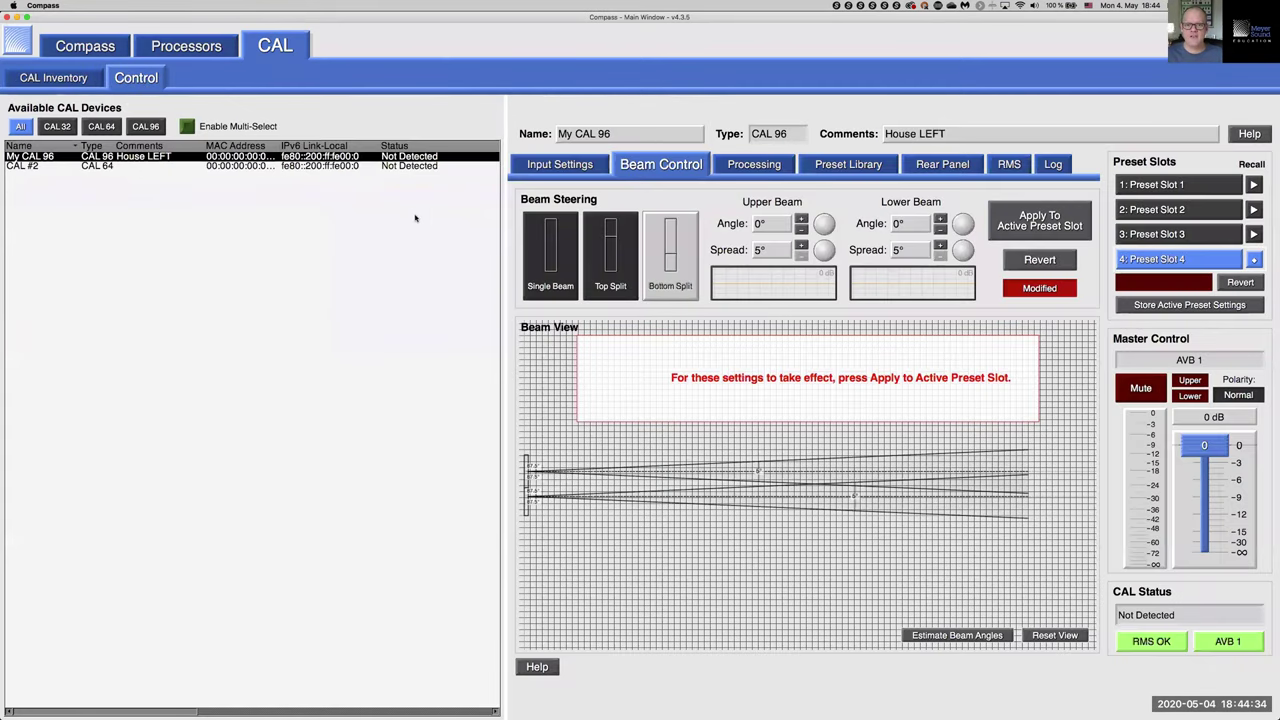
{"action": "left_click", "coordinate": [122, 166]}
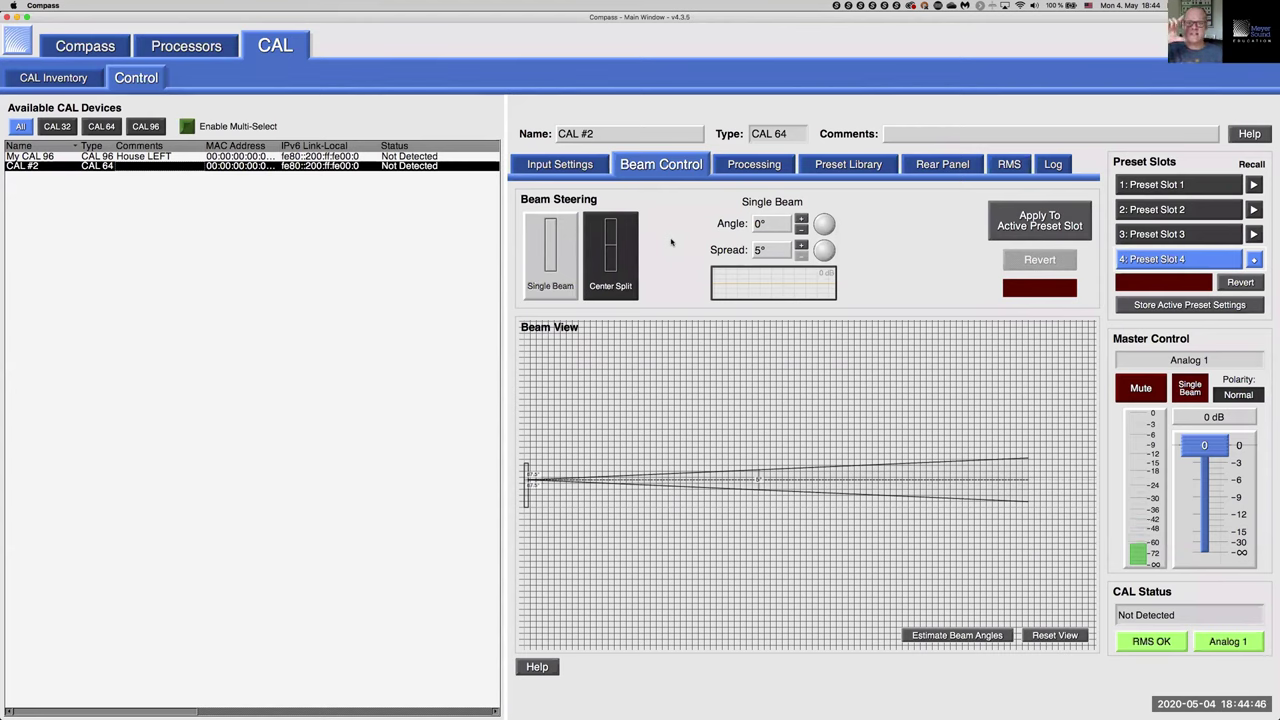
{"action": "left_click", "coordinate": [610, 253]}
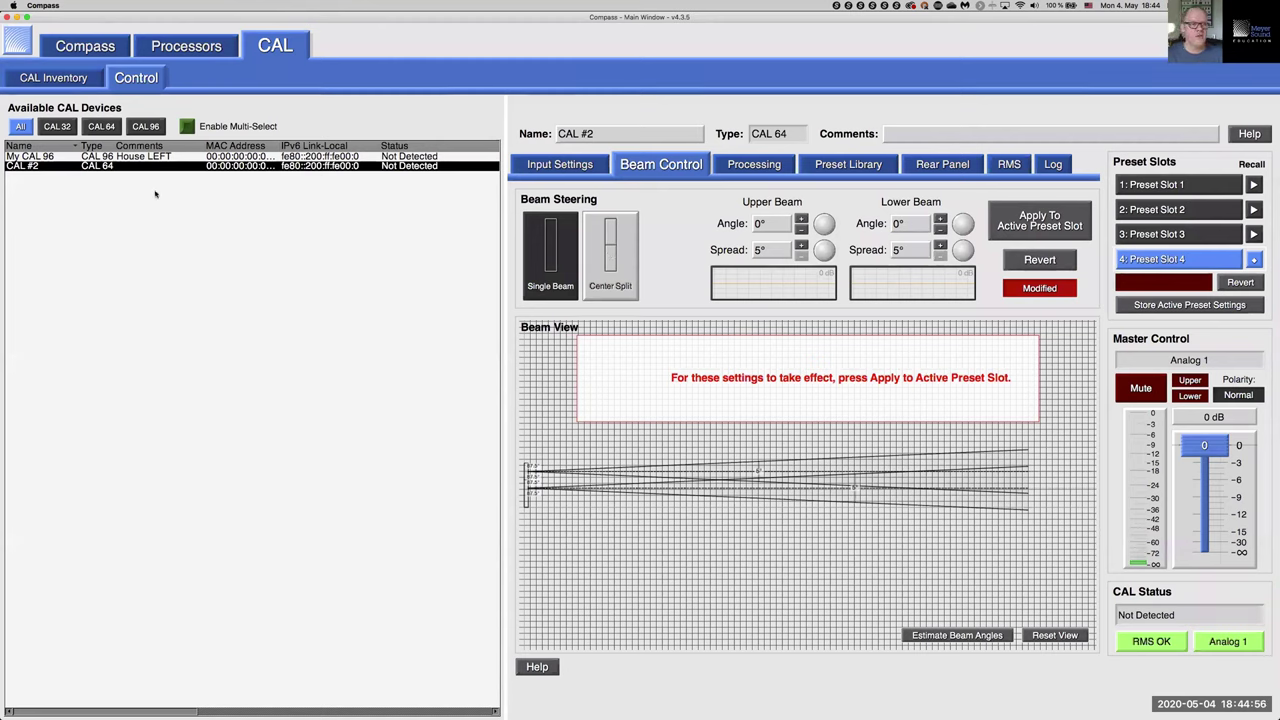
{"action": "left_click", "coordinate": [80, 82]}
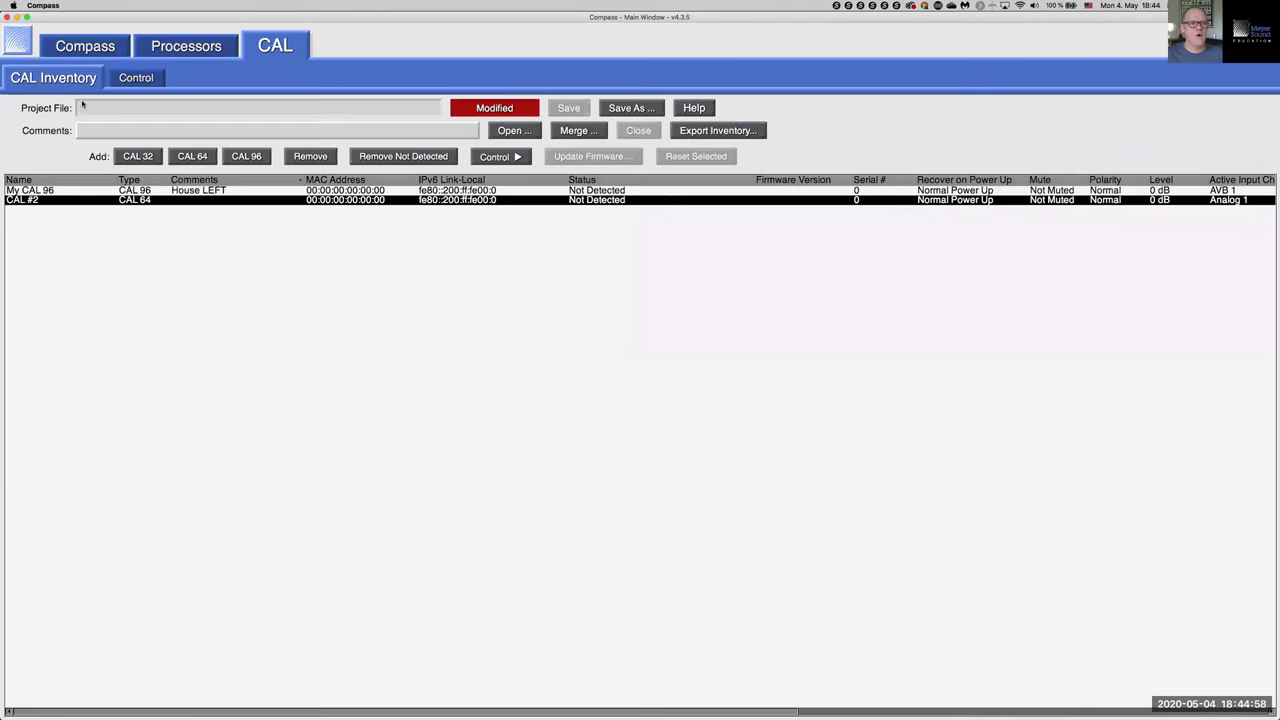
{"action": "left_click", "coordinate": [302, 160]}
{"action": "left_click", "coordinate": [125, 80]}
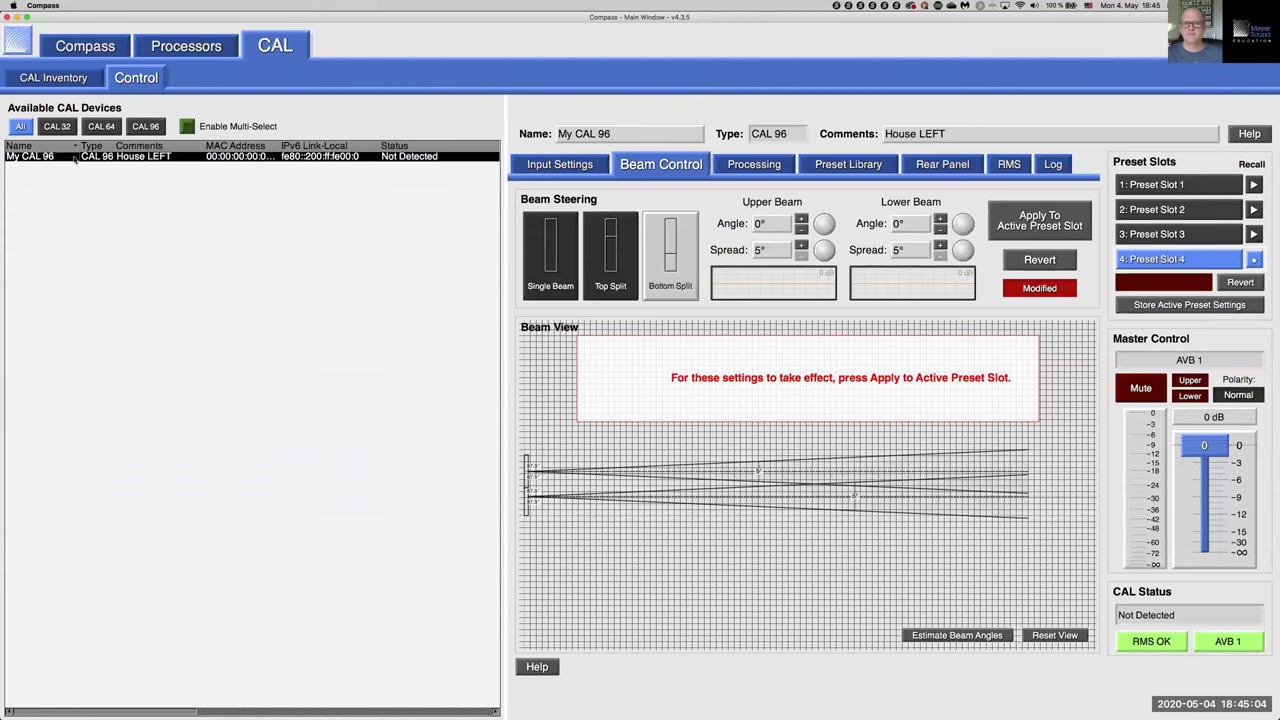
Cycle through Top Split and Bottom Split, settling on Single Beam steering.
{"action": "left_click", "coordinate": [566, 236]}
{"action": "left_click", "coordinate": [600, 234]}
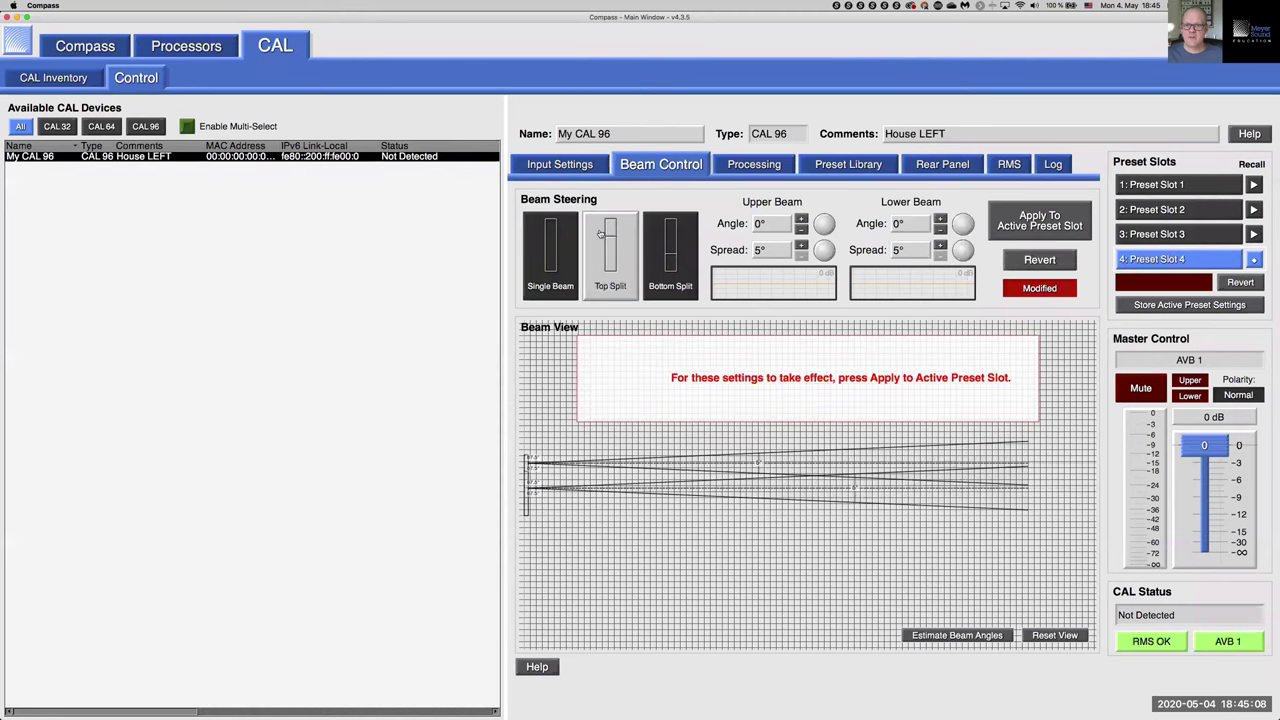
{"action": "left_click", "coordinate": [651, 234]}
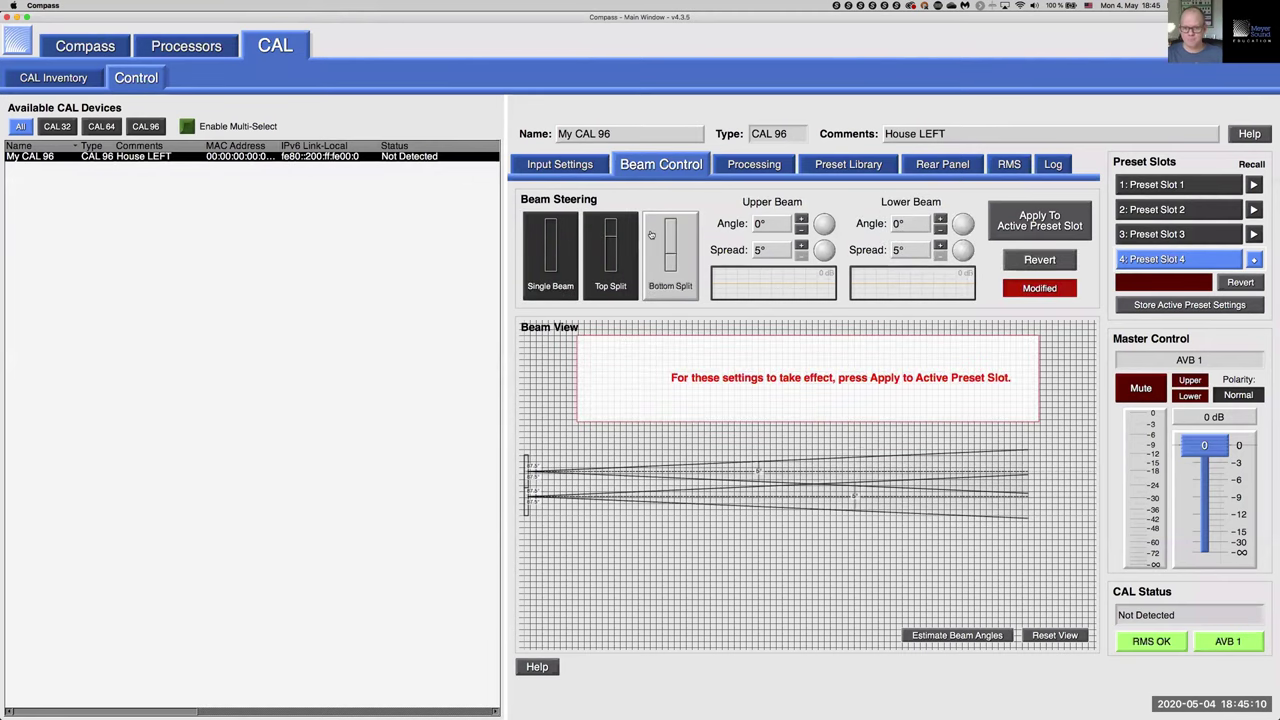
{"action": "left_click", "coordinate": [561, 236]}
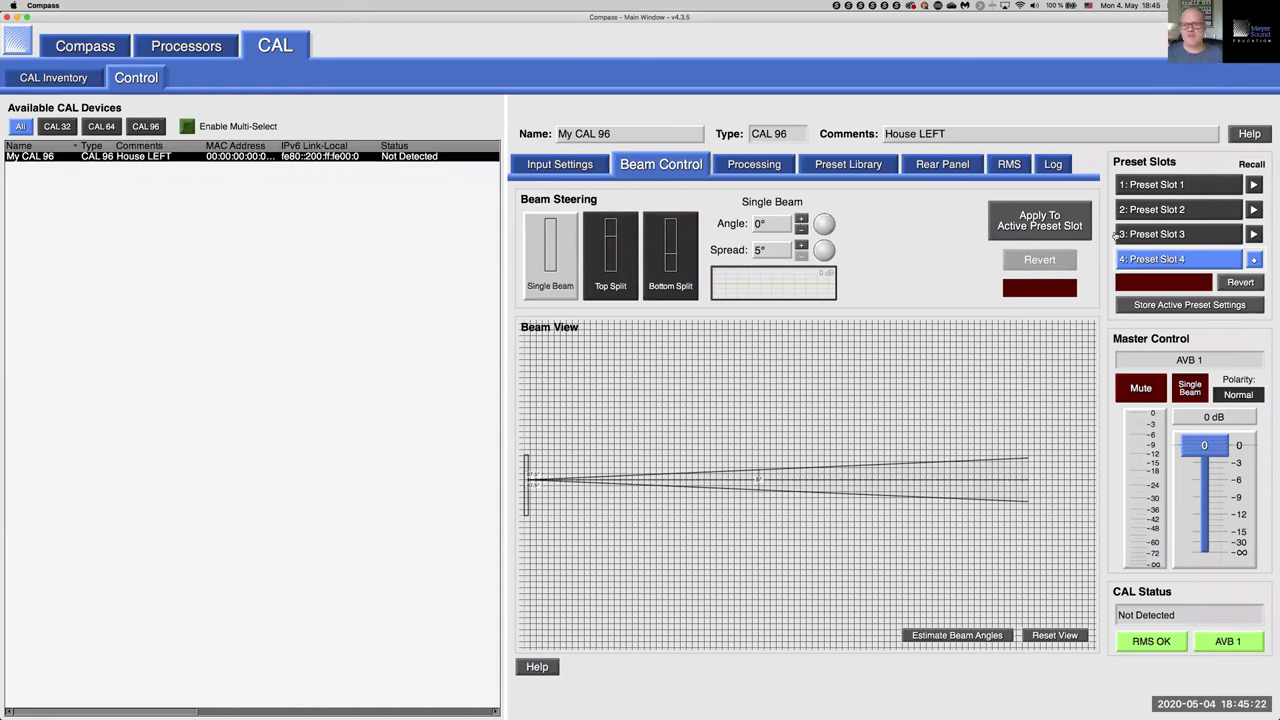
Test the Angle and Spread knobs and +/- buttons, returning to 0° angle and 5° spread.
{"action": "left_click_drag", "start_coordinate": [827, 220], "coordinate": [801, 224]}
{"action": "left_click", "coordinate": [801, 221]}
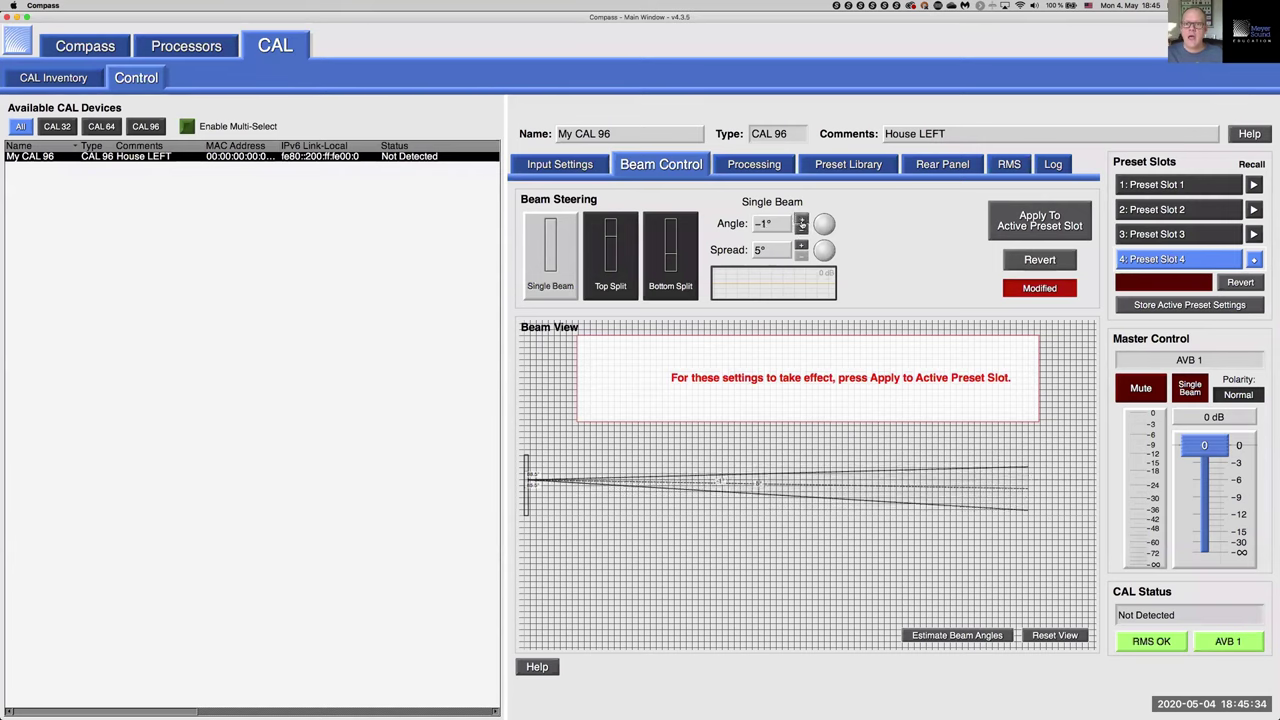
{"action": "left_click", "coordinate": [801, 221]}
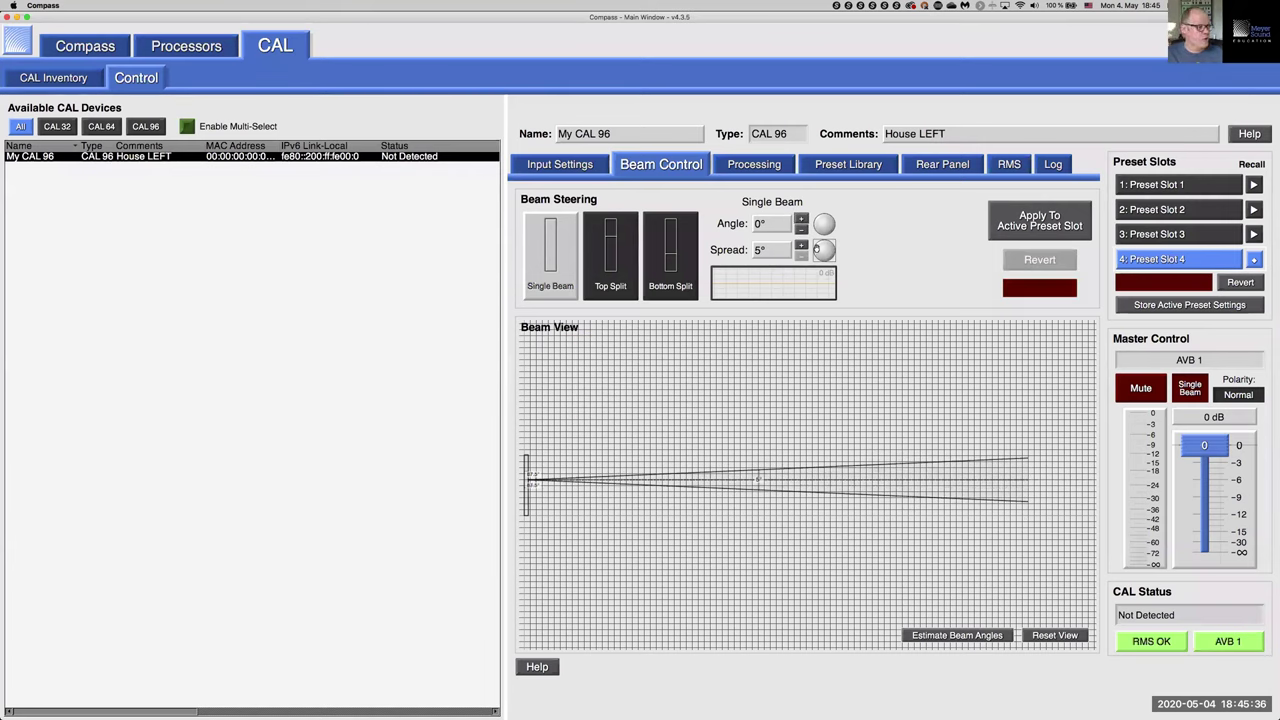
{"action": "mouse_move", "coordinate": [822, 250]}
{"action": "left_mouse_down"}
{"action": "mouse_move", "coordinate": [831, 262]}
{"action": "mouse_move", "coordinate": [820, 250]}
{"action": "left_mouse_up"}
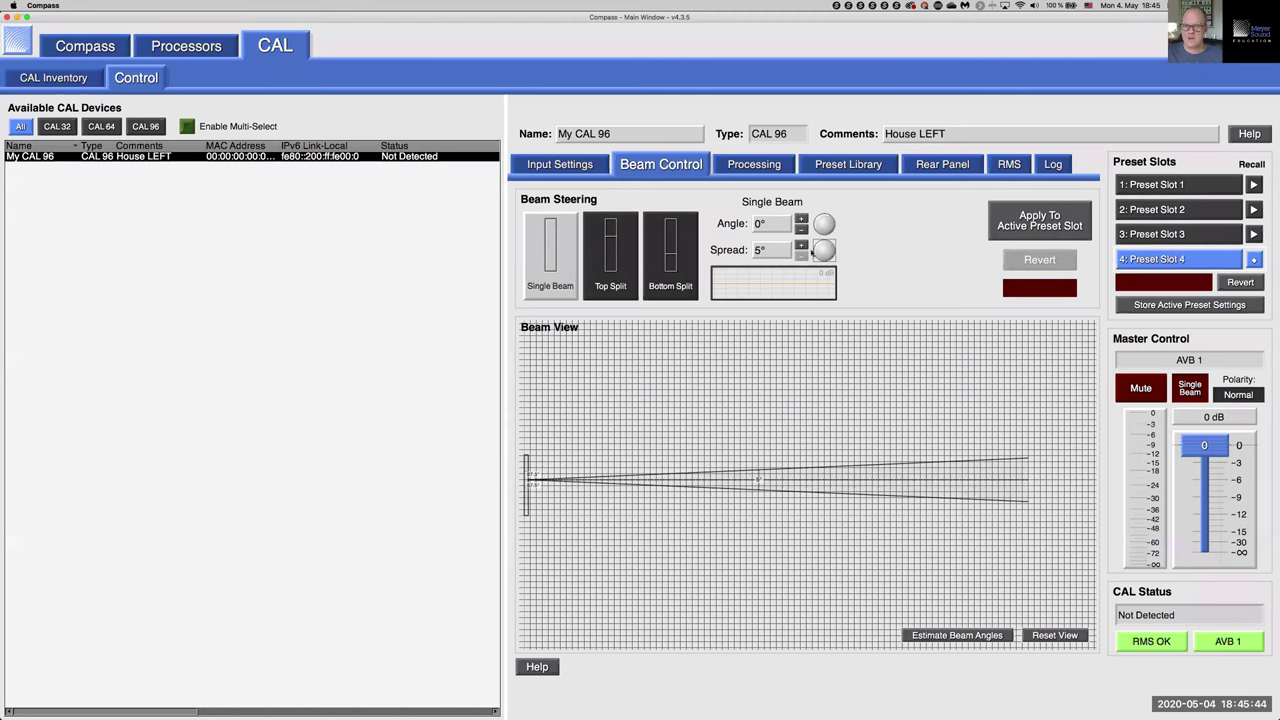
{"action": "left_click", "coordinate": [802, 246]}
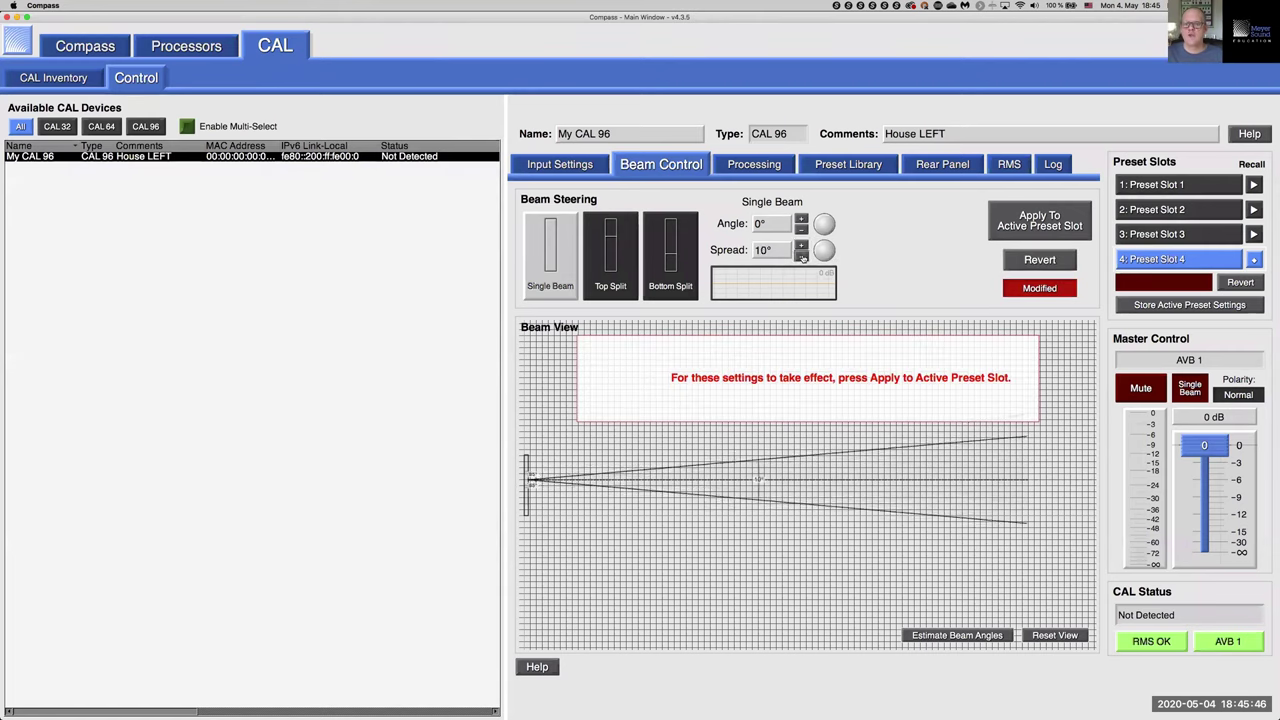
{"action": "left_click", "coordinate": [802, 256]}
Enter beam angles 15°, then -15°, then 0° in the Angle field.
{"action": "left_click", "coordinate": [776, 223]}
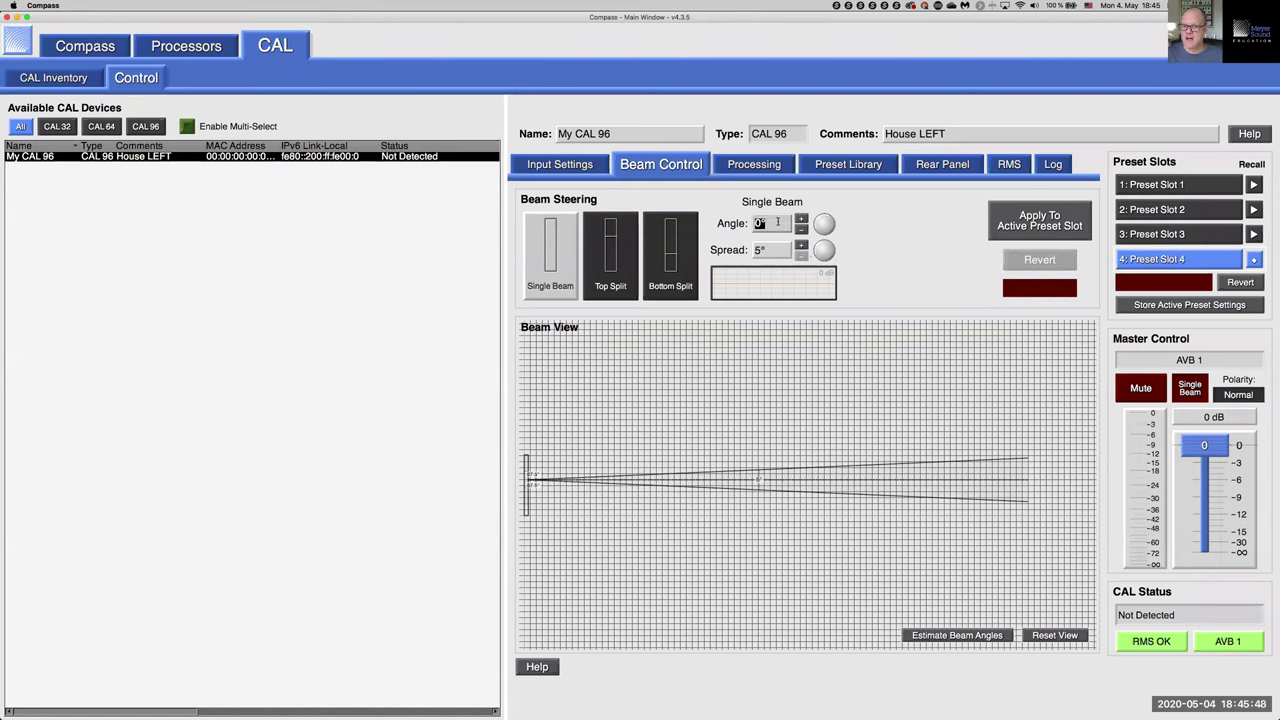
{"action": "type", "text": "15"}
{"action": "key", "text": "Return"}
{"action": "type", "text": "-15"}
{"action": "key", "text": "Return"}
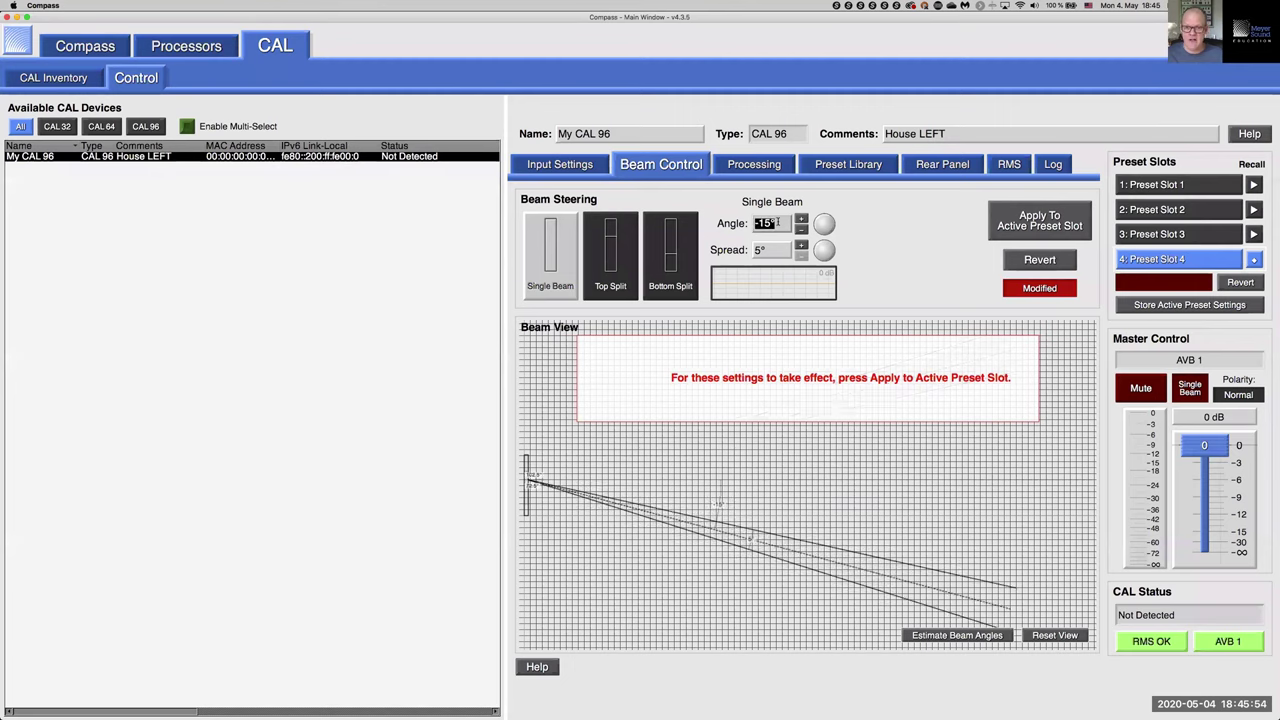
{"action": "type", "text": "0"}
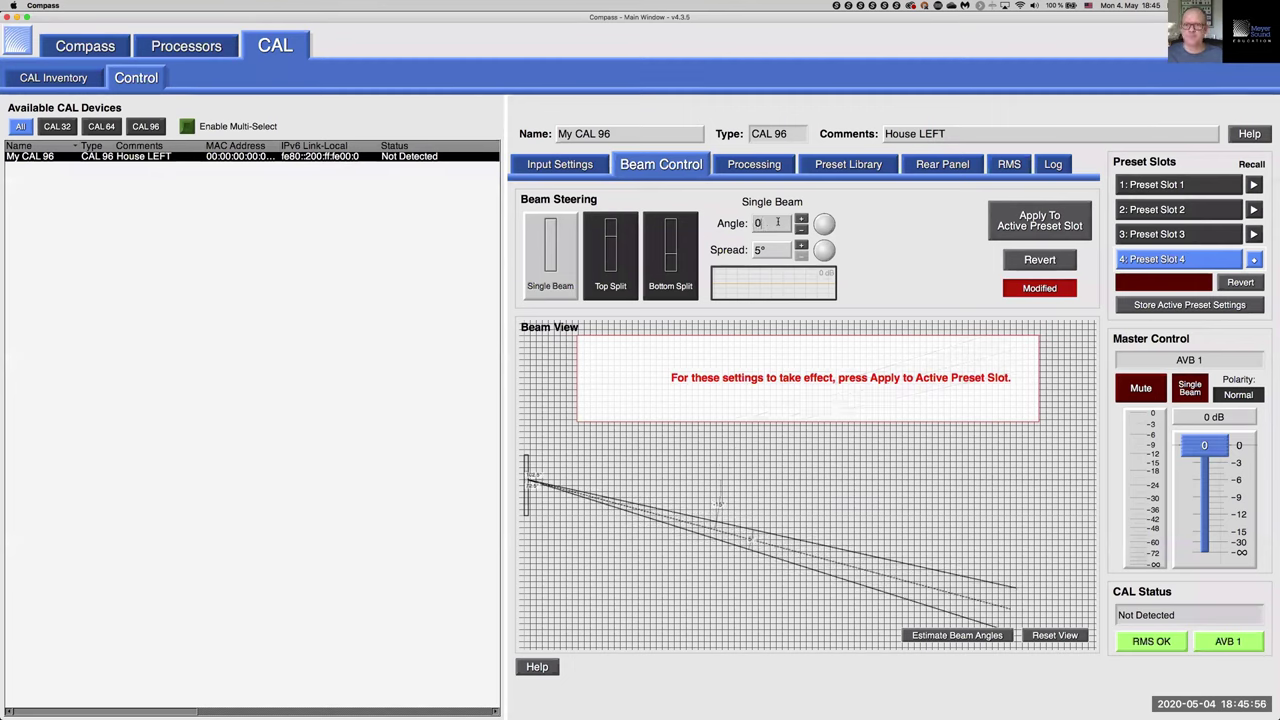
{"action": "key", "text": "Return"}
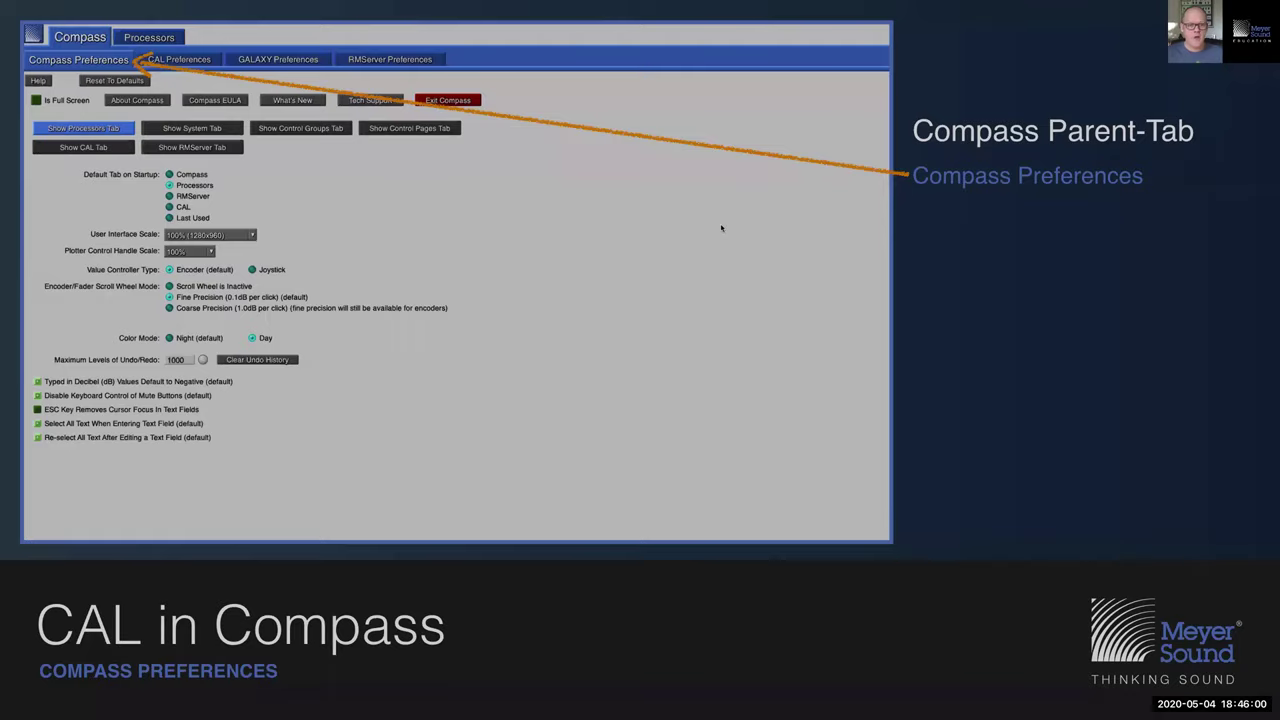
Present the CAL TAB beam control slide in Keynote, then return to Compass.
{"action": "key", "text": "Escape"}
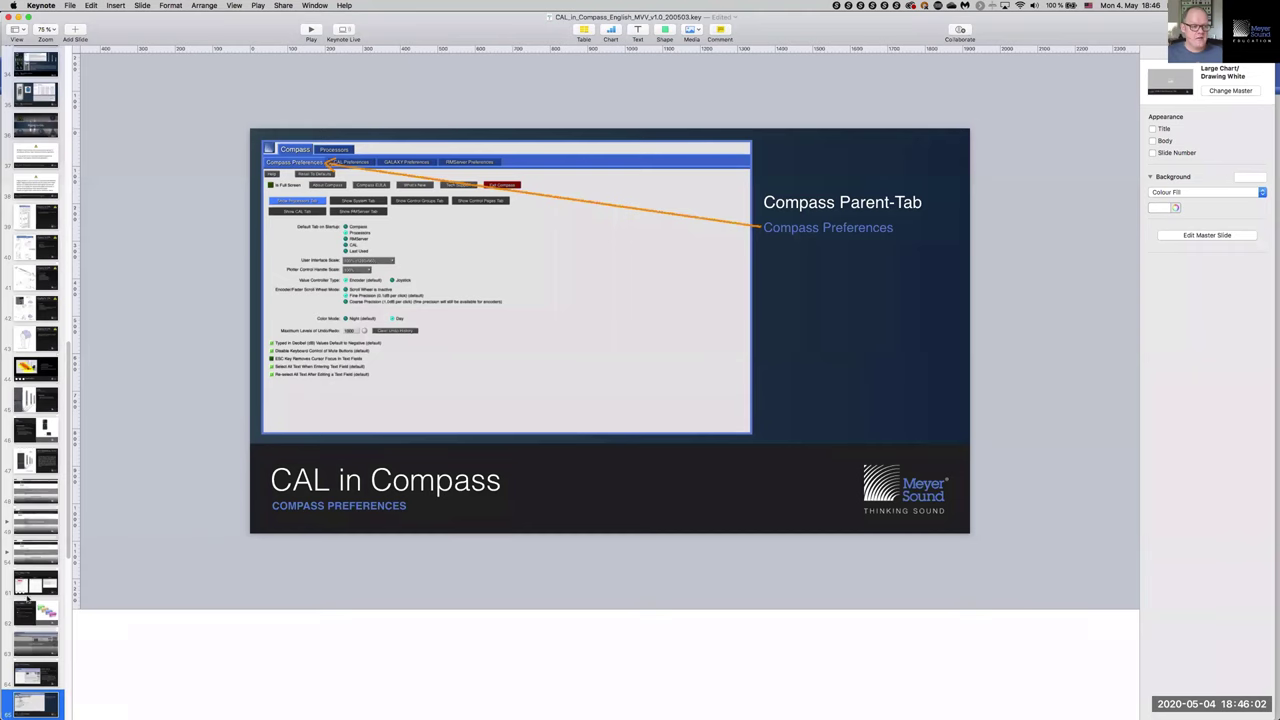
{"action": "scroll", "coordinate": [27, 597], "scroll_direction": "down", "scroll_amount": 1}
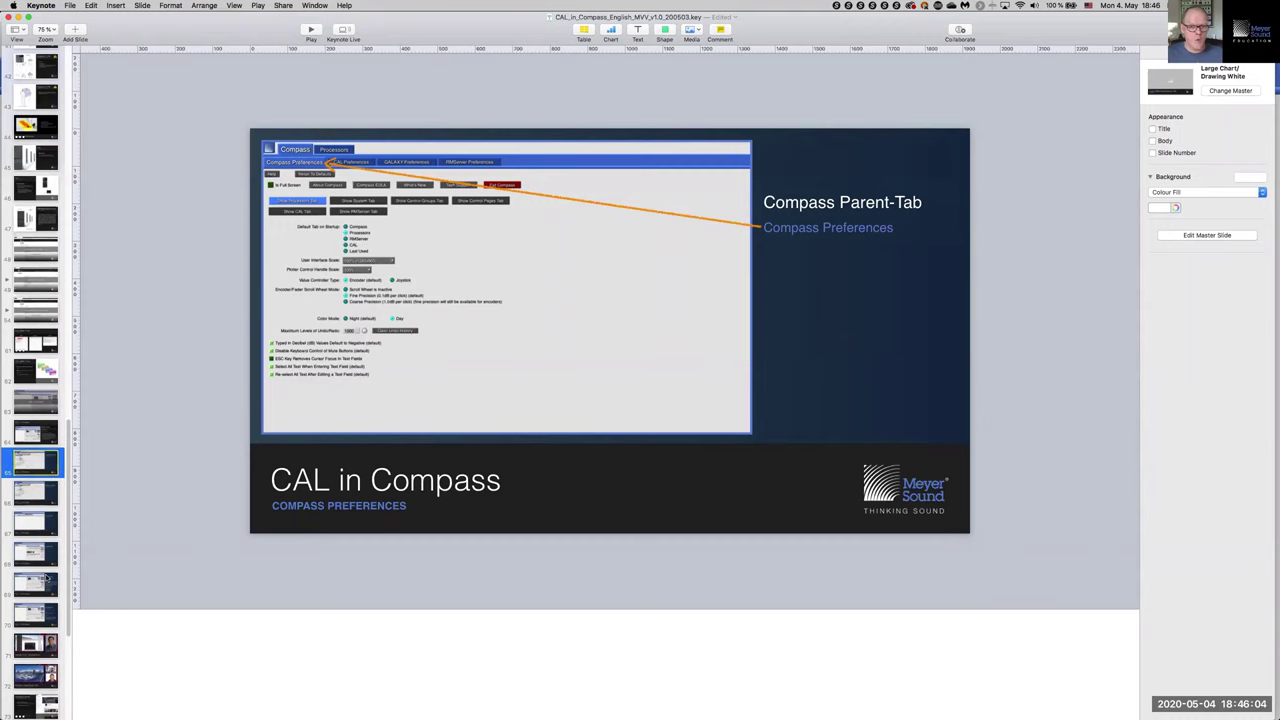
{"action": "left_click", "coordinate": [47, 580]}
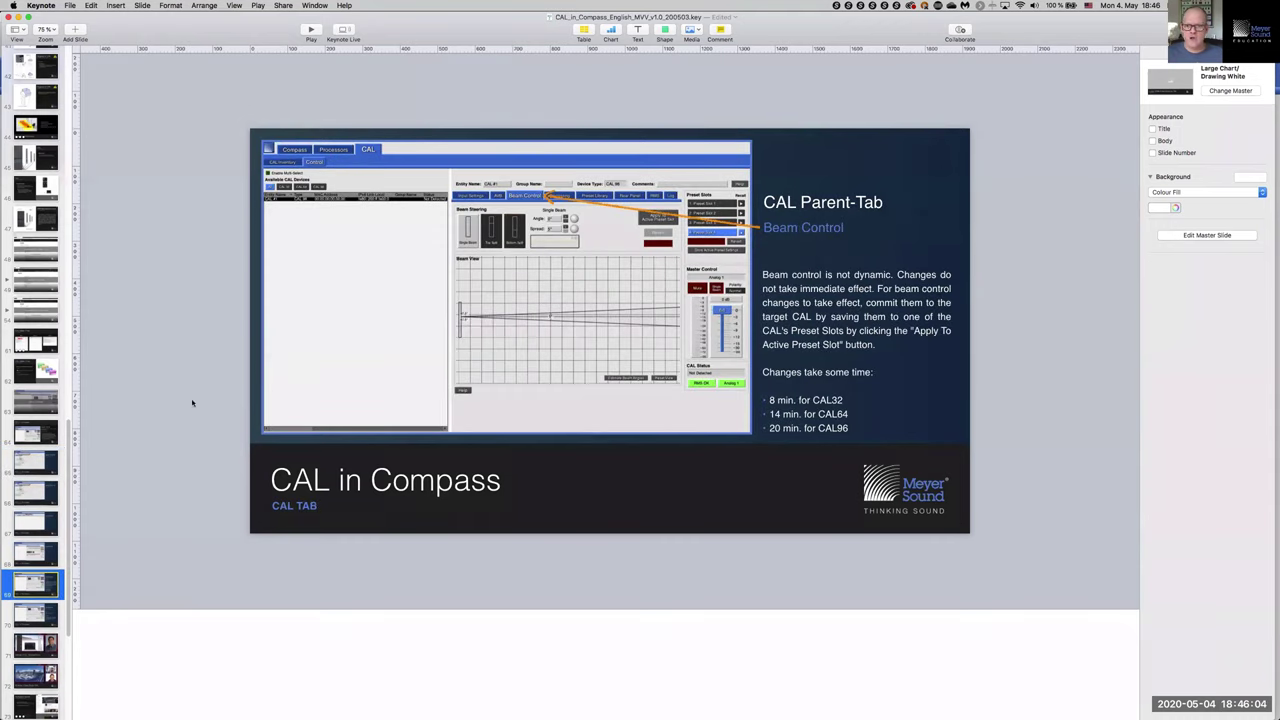
{"action": "left_click", "coordinate": [311, 31]}
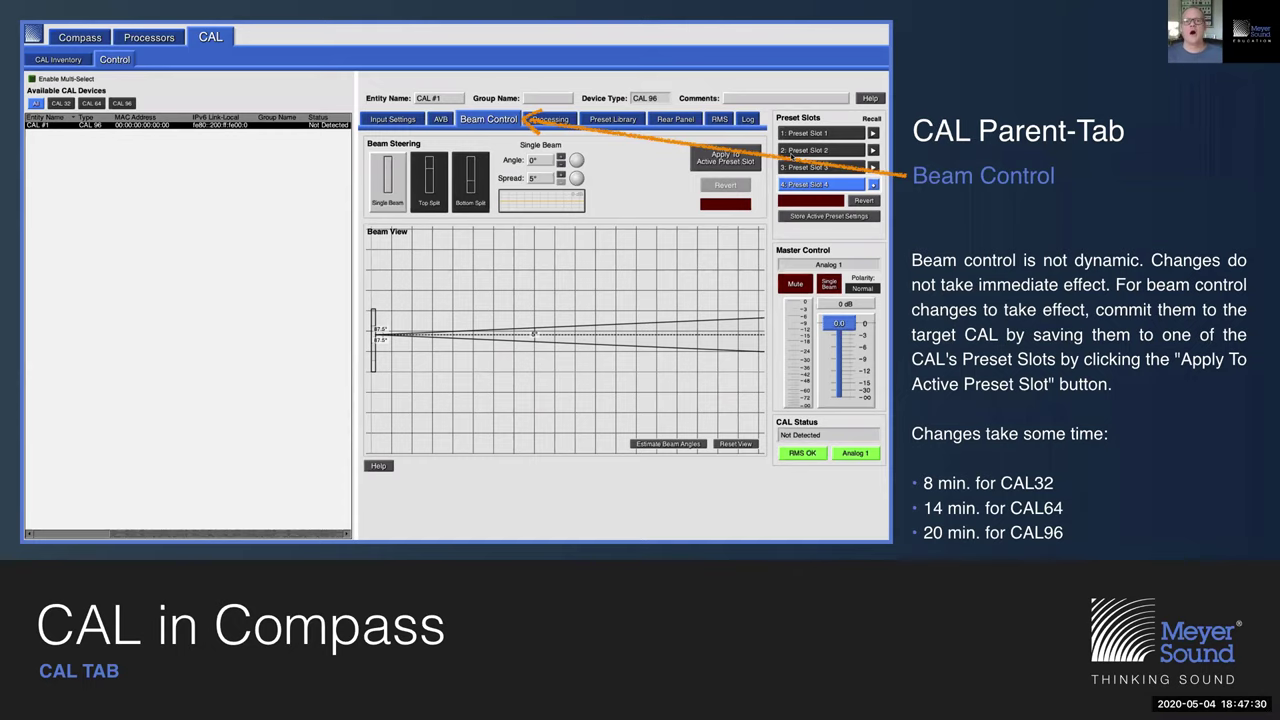
{"action": "key", "text": "Escape"}
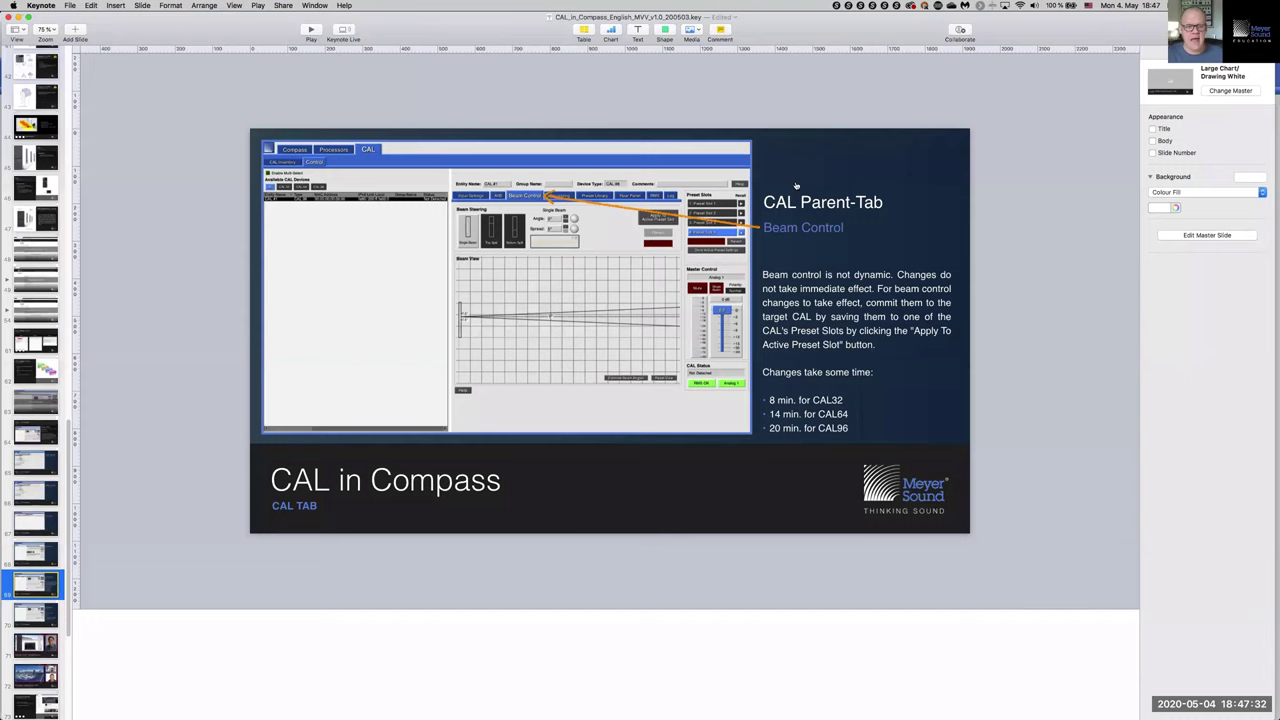
{"action": "key", "text": "super+Tab"}
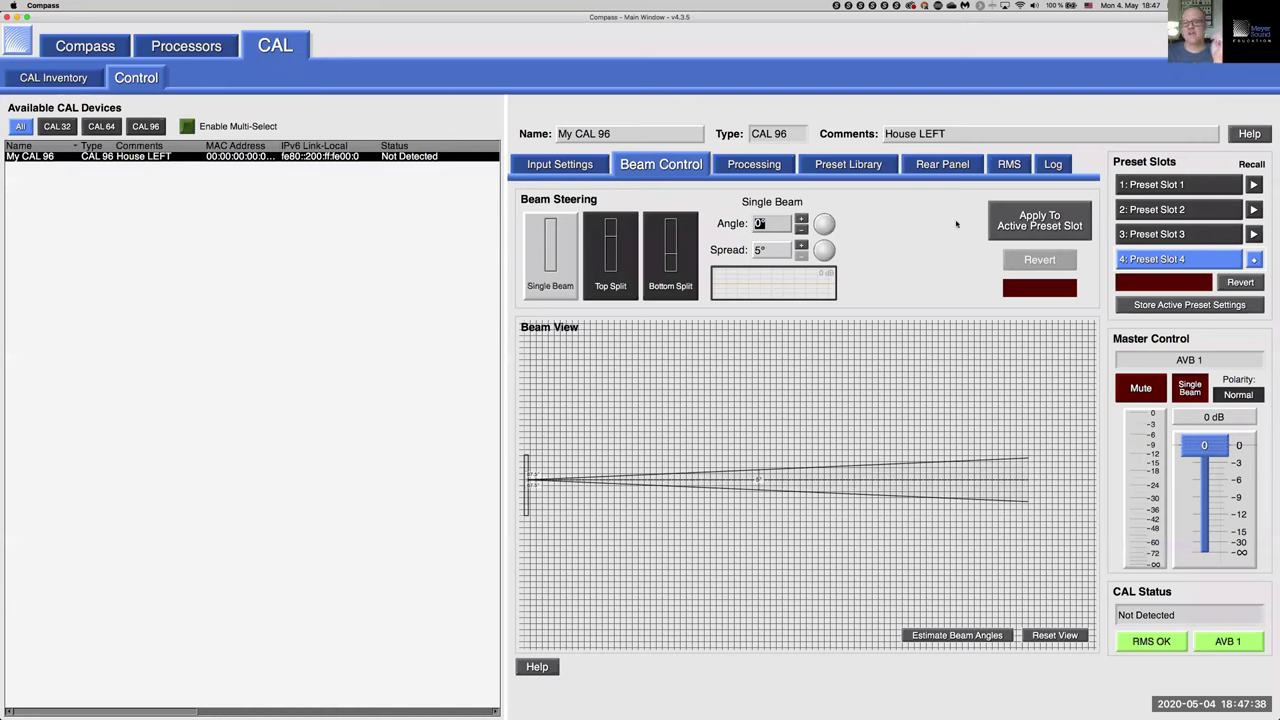
Set the beam angle to -5°, sweep it up to 11°, then step it back to 0°.
{"action": "type", "text": "-5"}
{"action": "key", "text": "Return"}
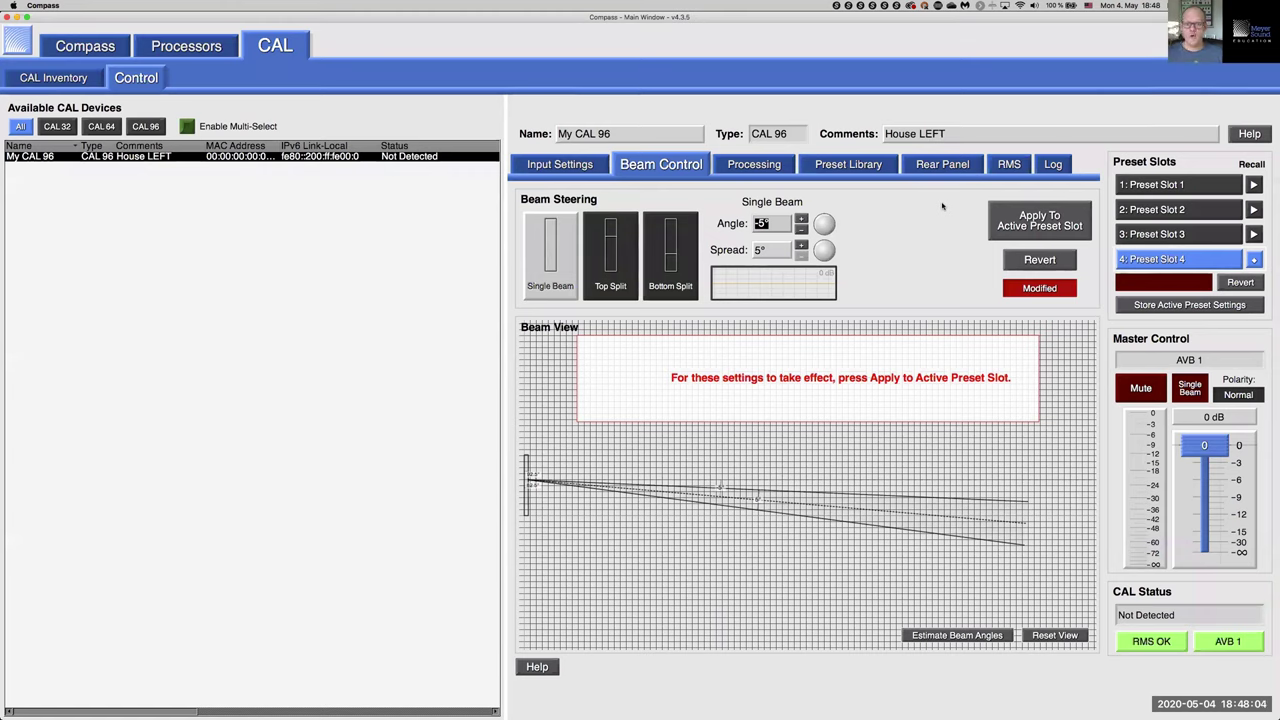
{"action": "left_click", "coordinate": [824, 226]}
{"action": "mouse_move", "coordinate": [824, 226]}
{"action": "left_mouse_down"}
{"action": "mouse_move", "coordinate": [824, 214]}
{"action": "mouse_move", "coordinate": [824, 238]}
{"action": "mouse_move", "coordinate": [826, 224]}
{"action": "left_mouse_up"}
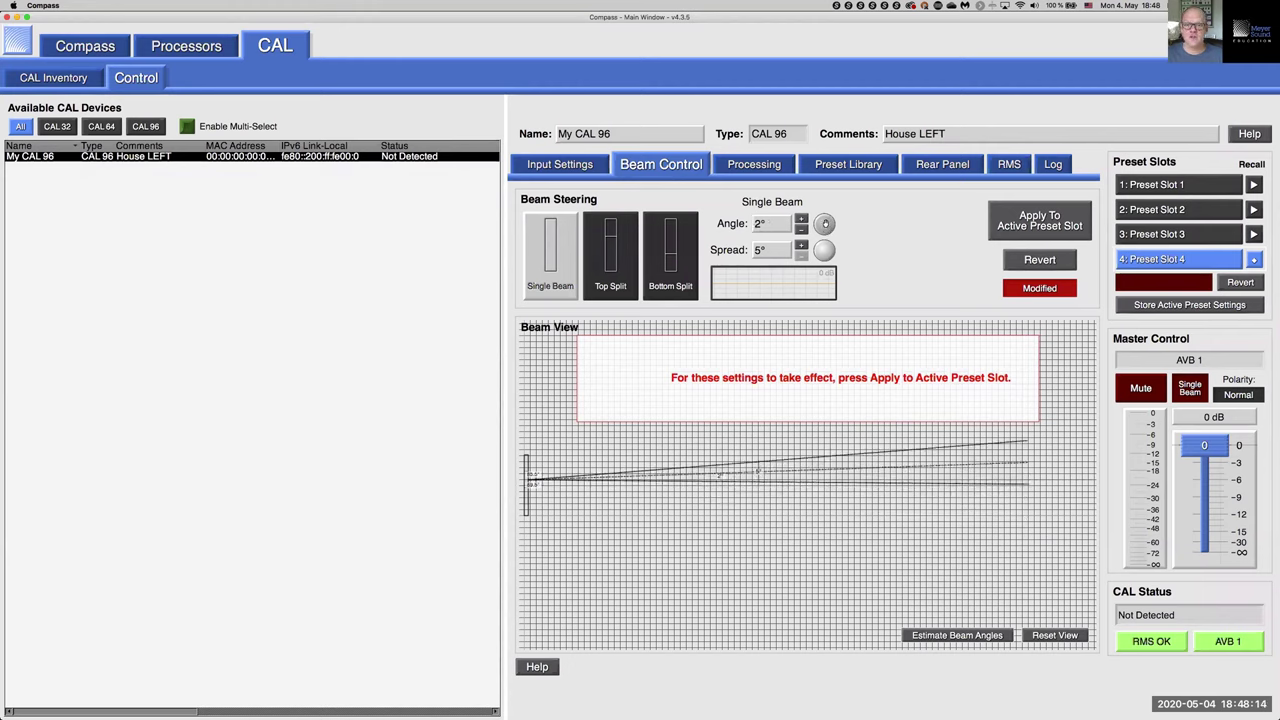
{"action": "left_click", "coordinate": [801, 229]}
{"action": "left_click", "coordinate": [801, 229]}
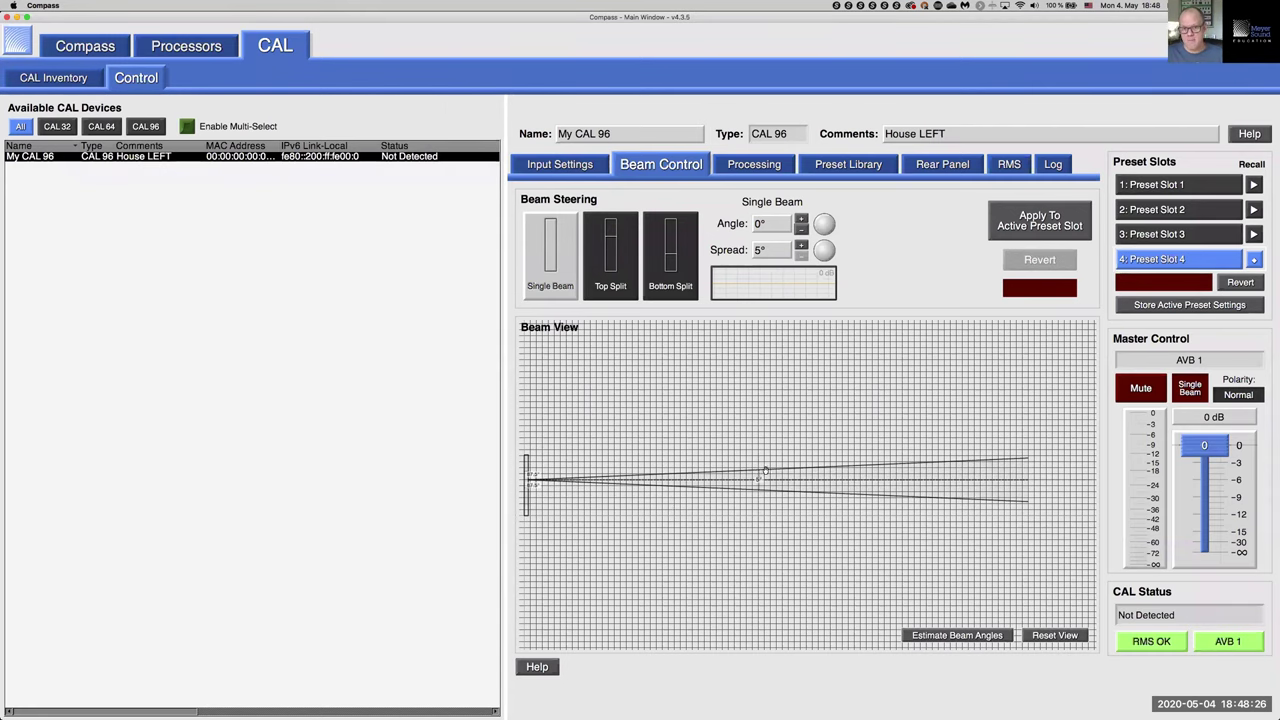
Widen the spread to 10° and drag the angle through -9° and -4°.
{"action": "left_click_drag", "start_coordinate": [756, 493], "coordinate": [759, 478]}
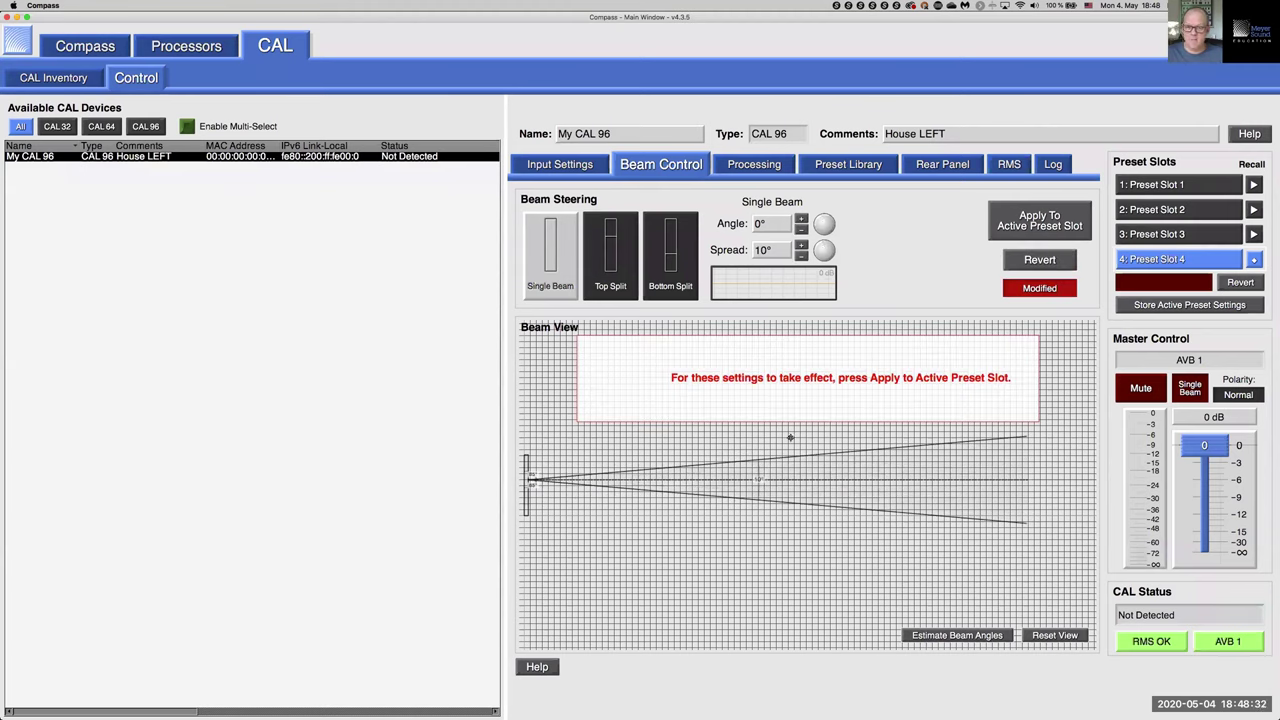
{"action": "left_click_drag", "start_coordinate": [824, 222], "coordinate": [820, 232]}
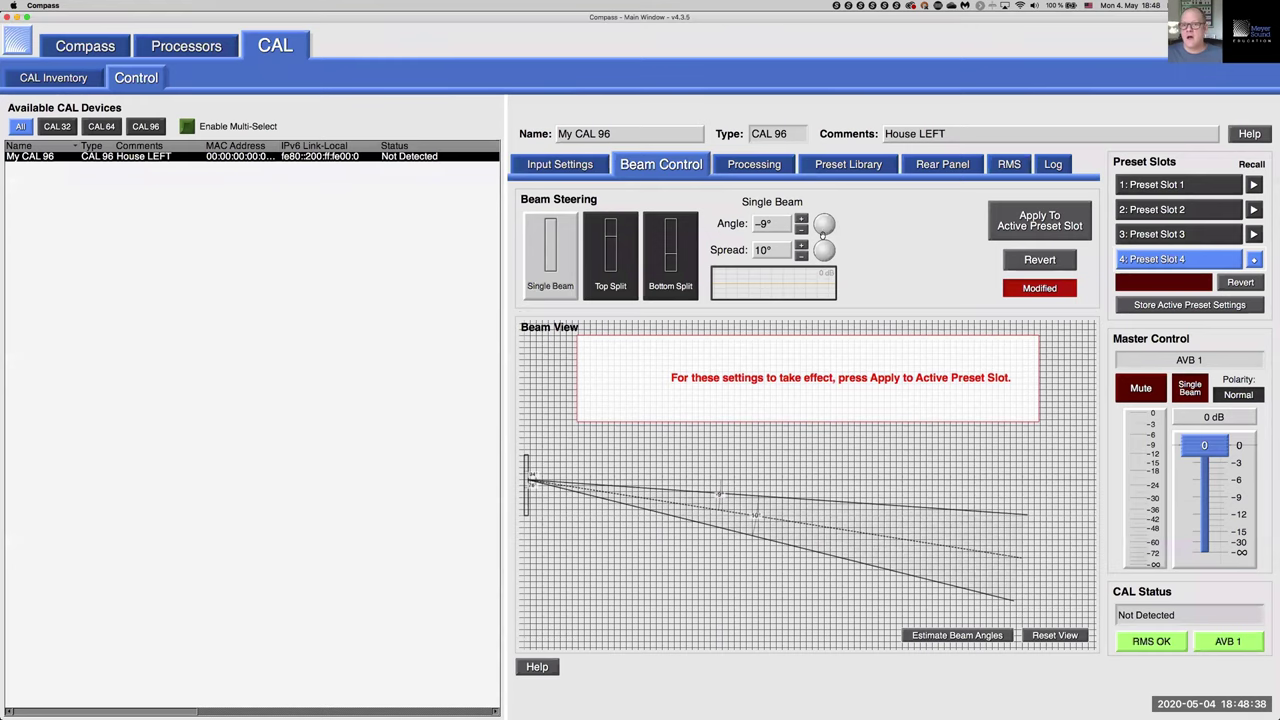
{"action": "left_click_drag", "start_coordinate": [821, 224], "coordinate": [816, 227]}
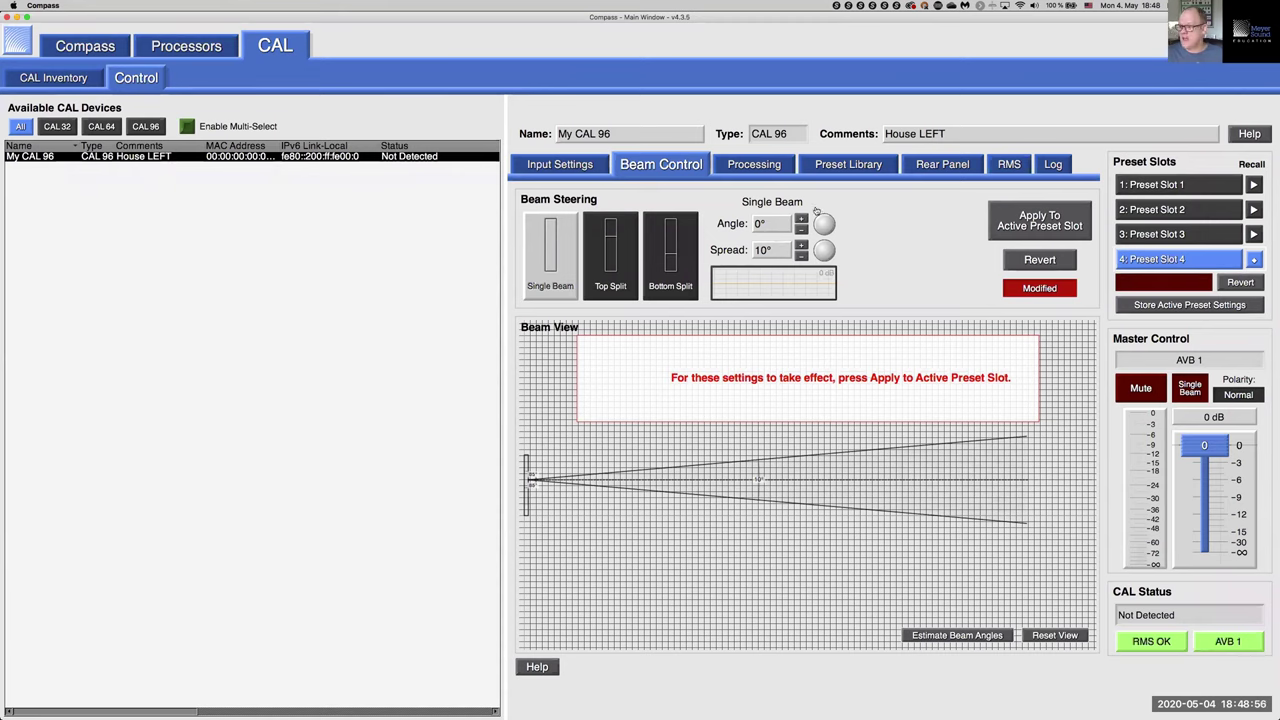
{"action": "key", "text": "super+Tab"}
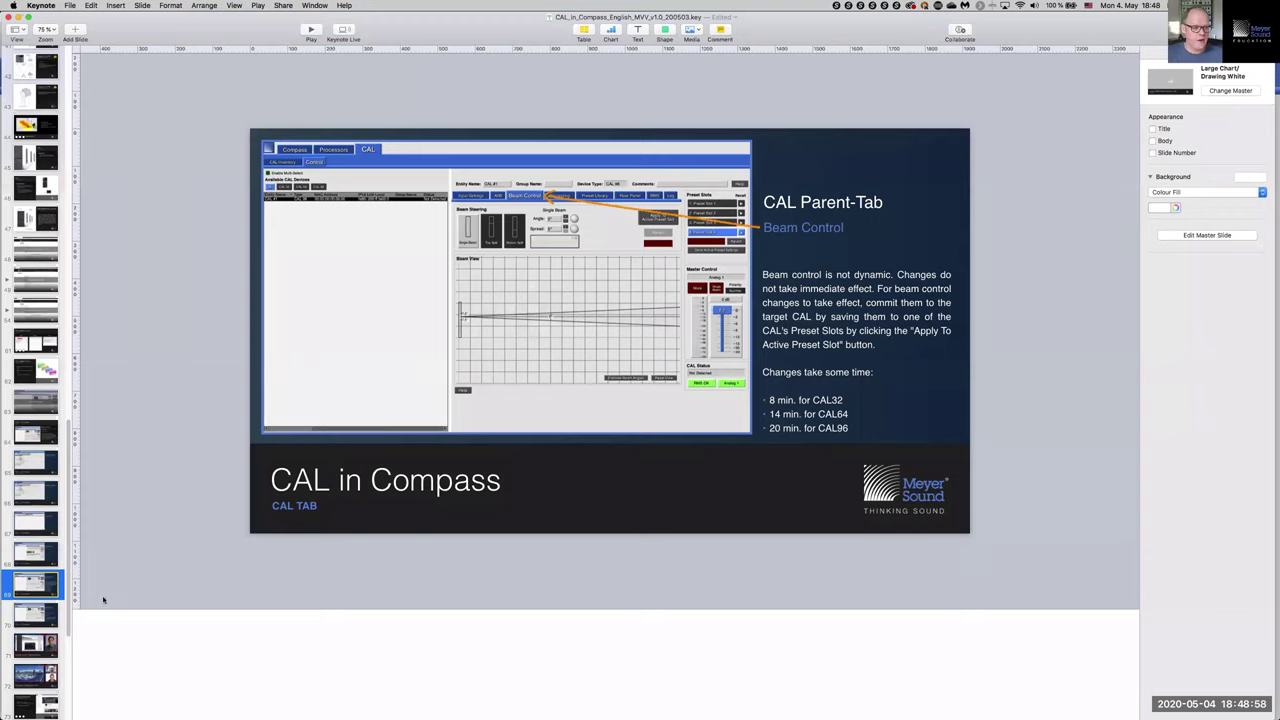
Present the beam view units and shortcuts slide full screen.
{"action": "left_click", "coordinate": [44, 618]}
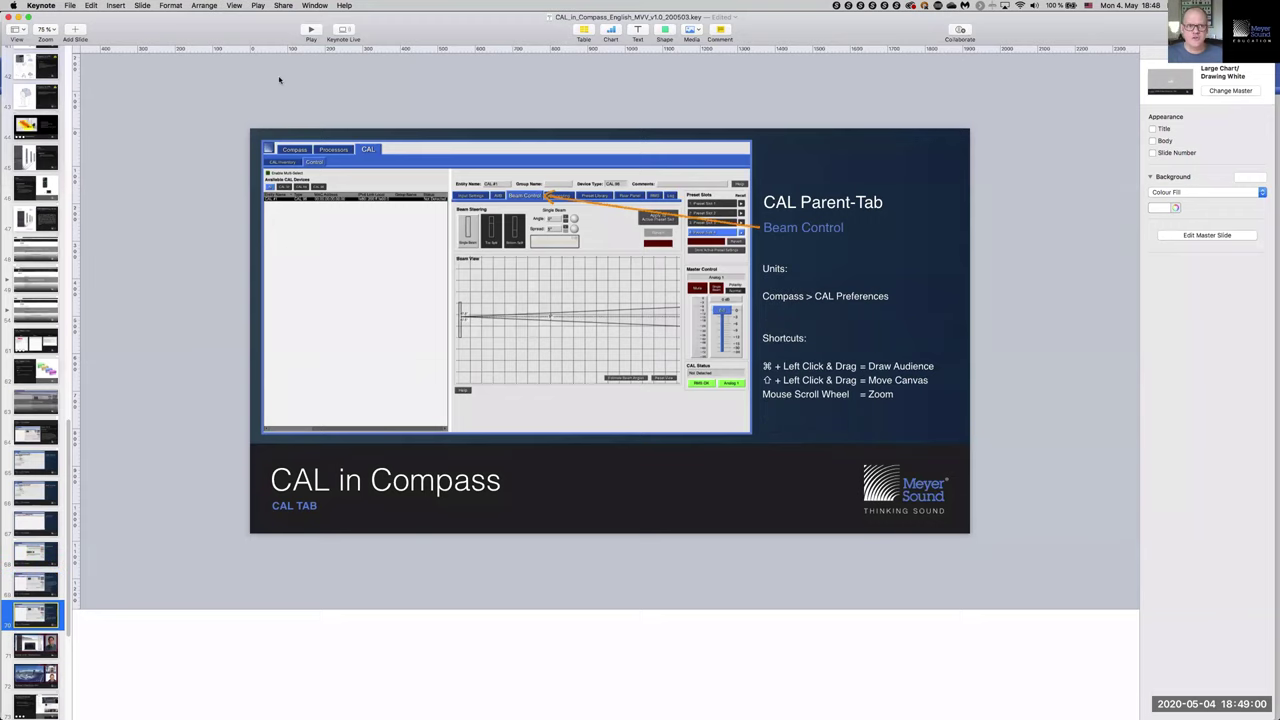
{"action": "key", "text": "alt+super+p"}
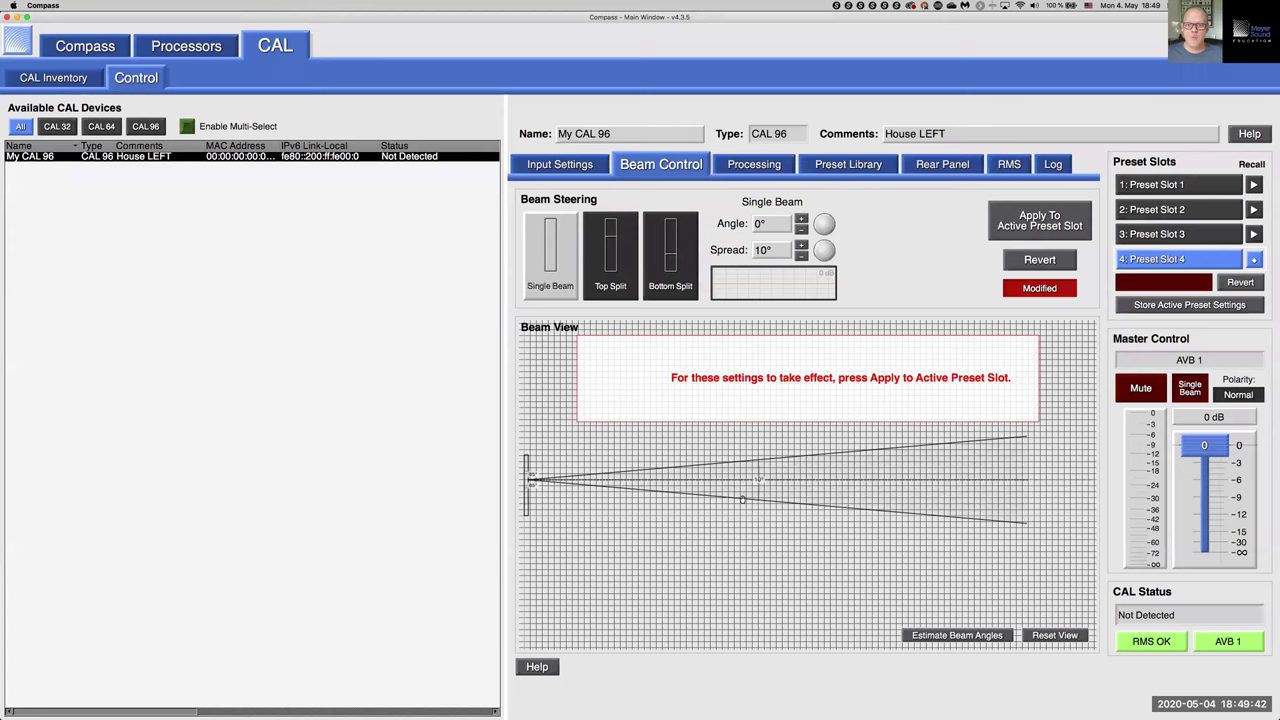
Set the beam spread back to 5°.
{"action": "double_click", "coordinate": [768, 250]}
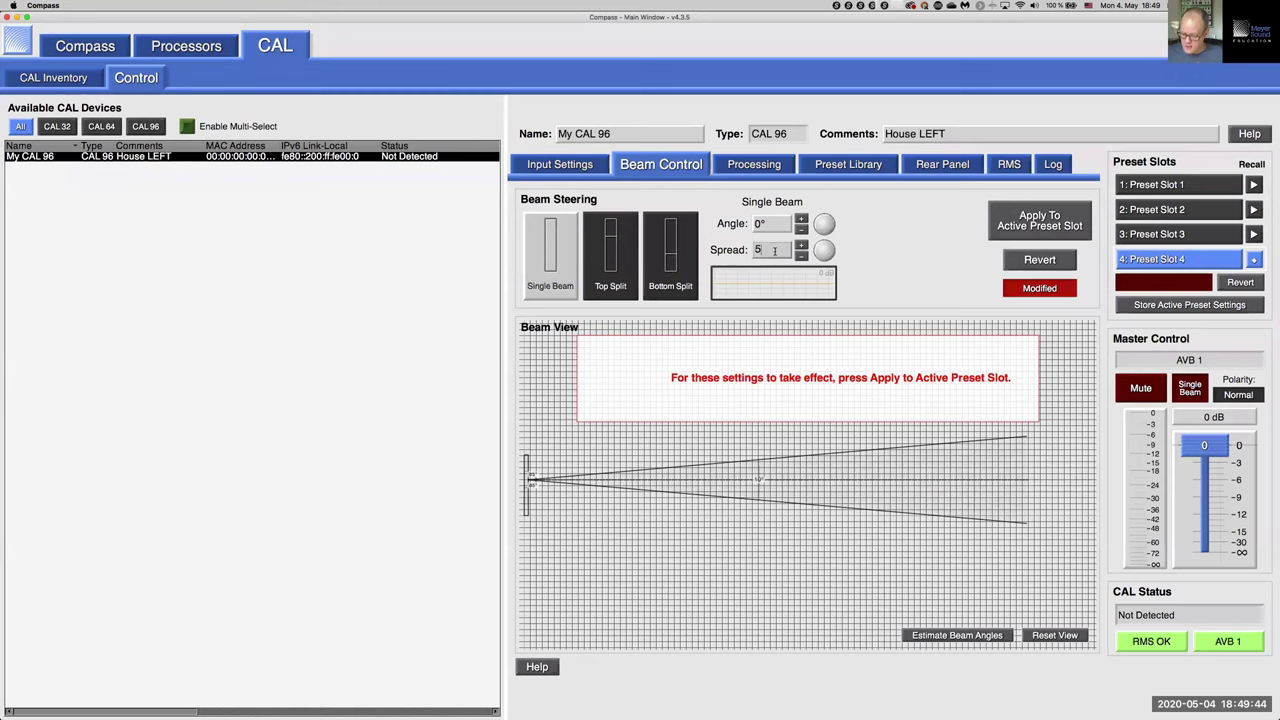
{"action": "type", "text": "5"}
{"action": "key", "text": "Return"}
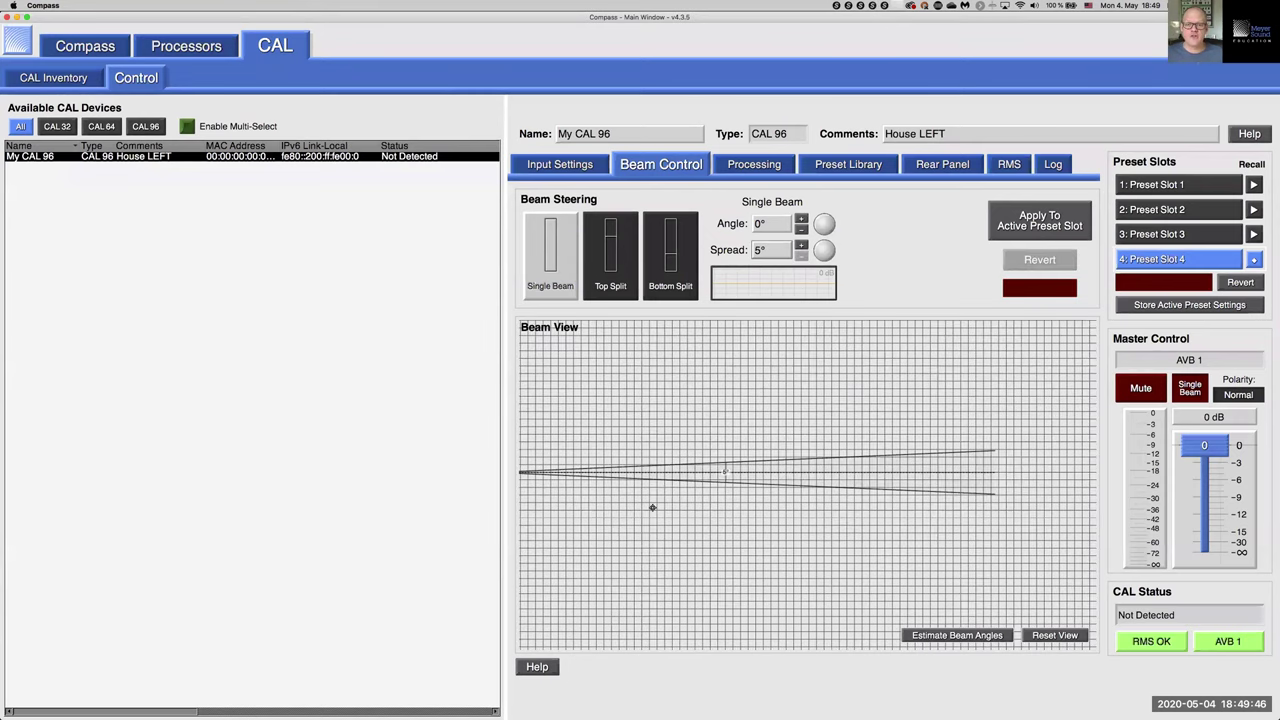
Zoom into the Beam View and pan so the array sits further right.
{"action": "scroll", "coordinate": [652, 507], "scroll_direction": "down", "scroll_amount": 3}
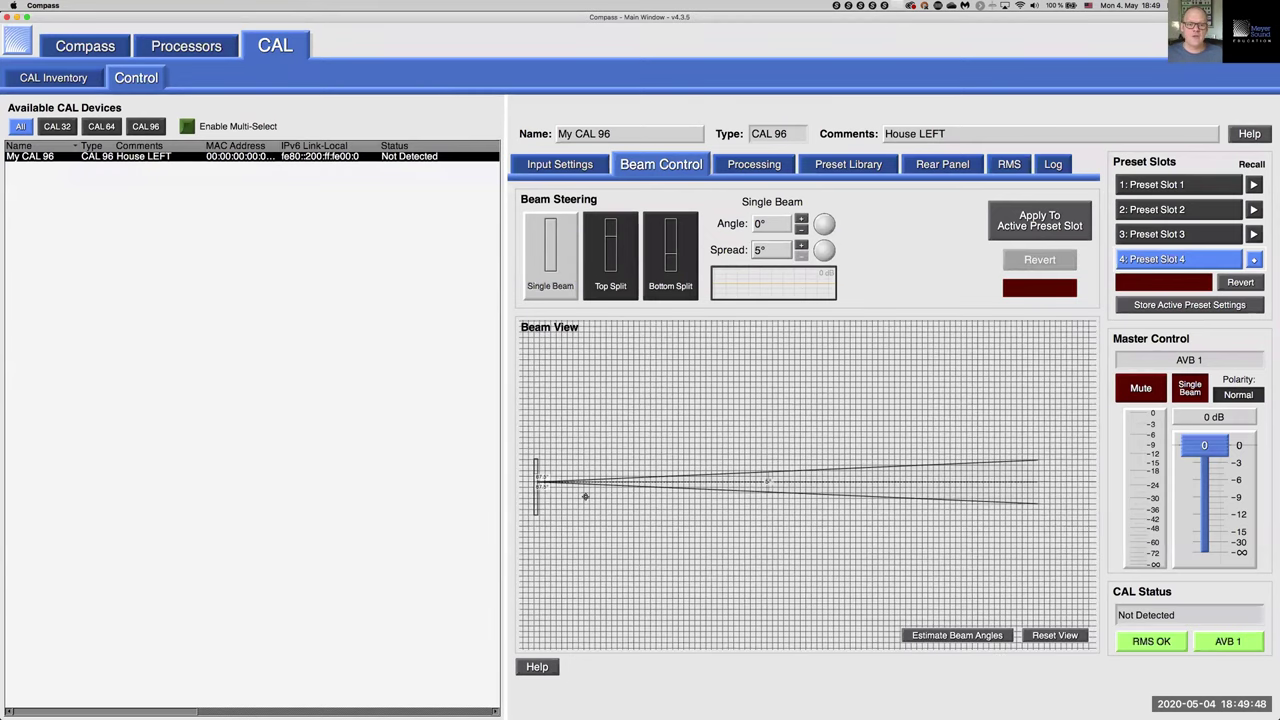
{"action": "scroll", "coordinate": [540, 485], "scroll_direction": "up", "scroll_amount": 2}
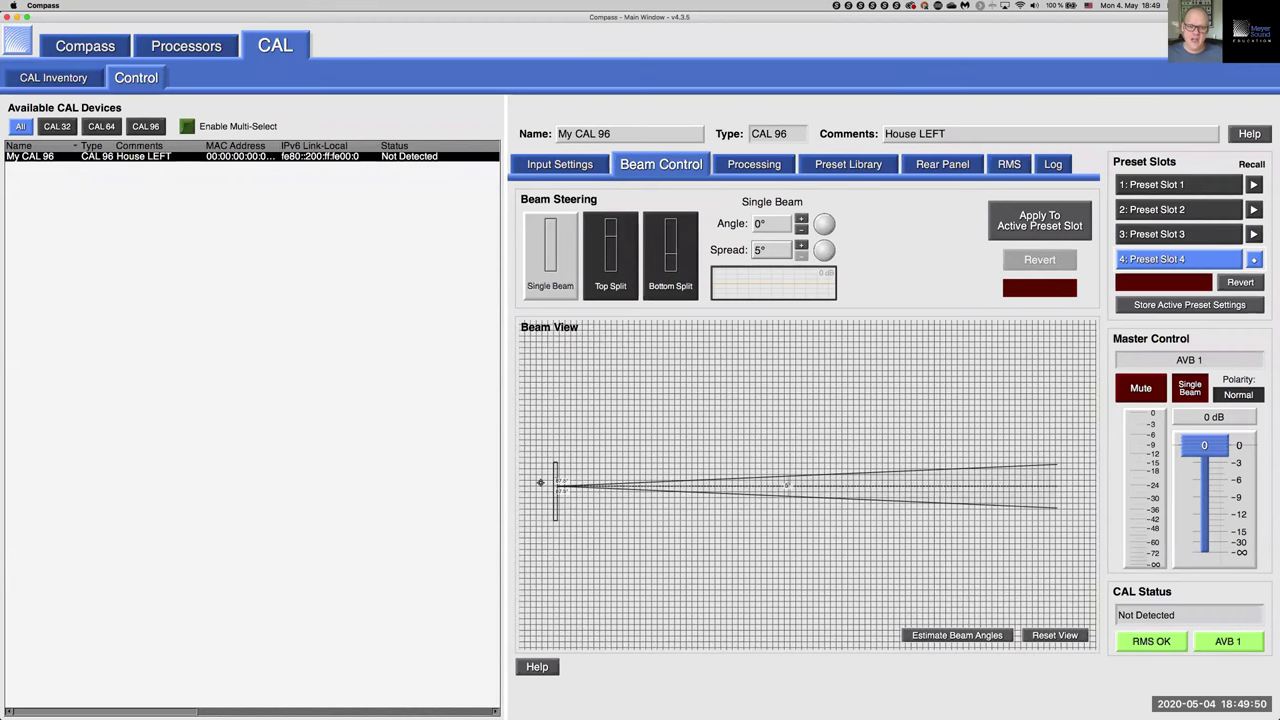
{"action": "scroll", "coordinate": [540, 482], "scroll_direction": "up", "scroll_amount": 2}
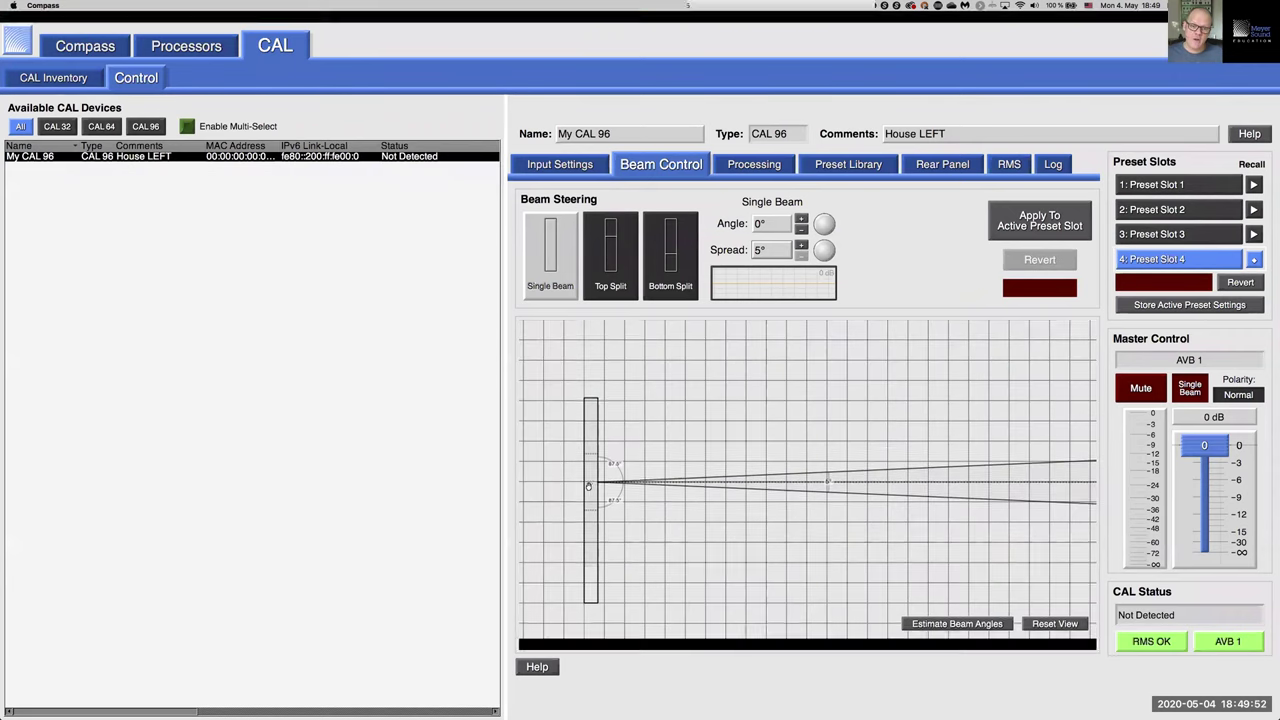
{"action": "scroll", "coordinate": [589, 493], "scroll_direction": "down", "scroll_amount": 4}
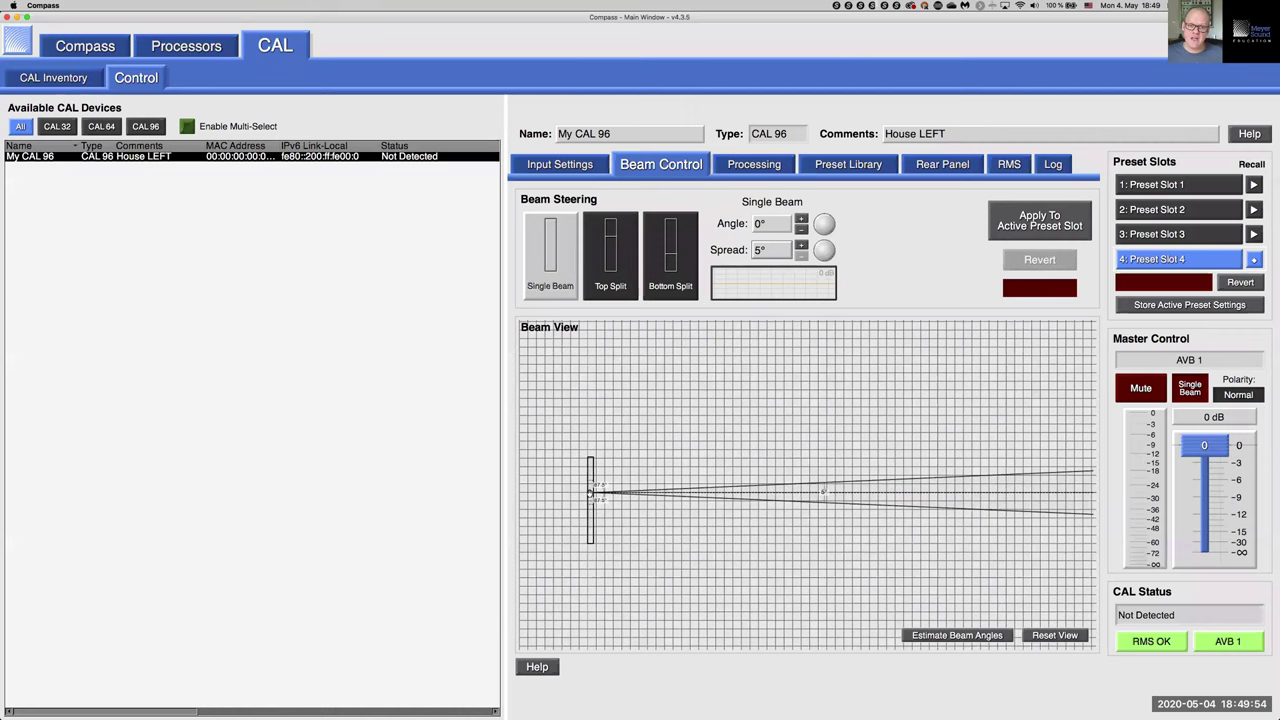
{"action": "scroll", "coordinate": [589, 493], "scroll_direction": "up", "scroll_amount": 2}
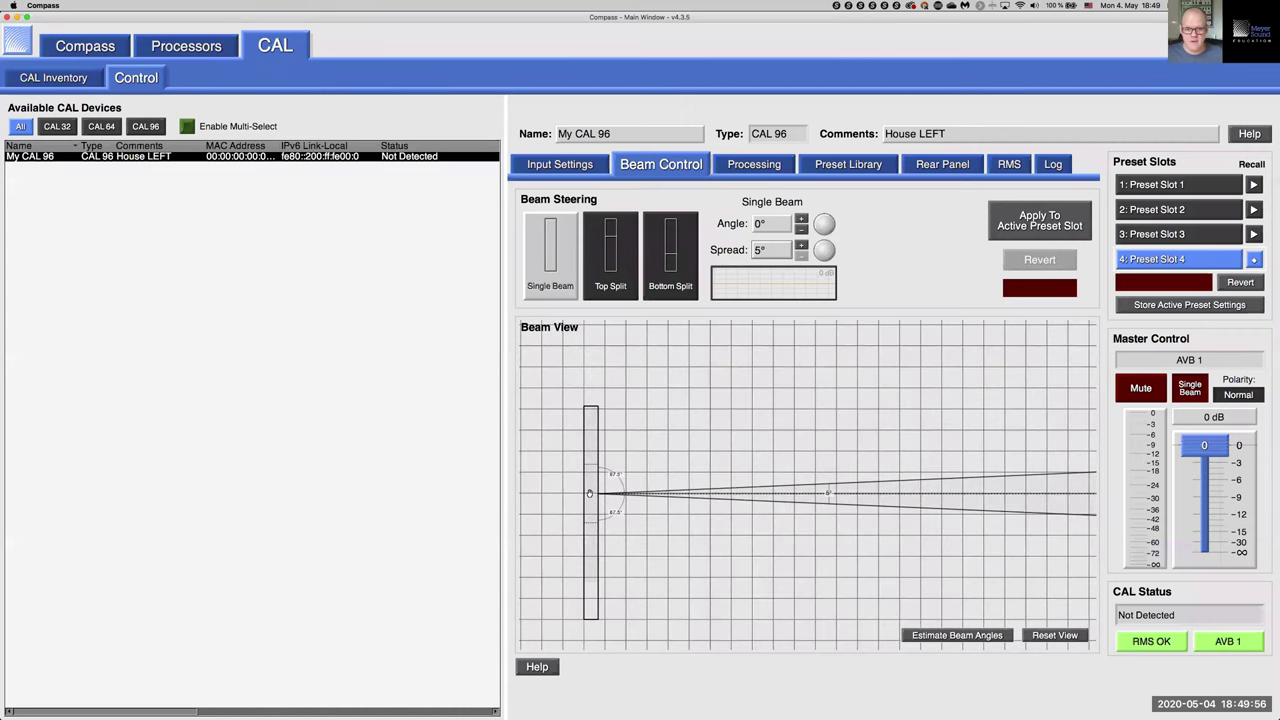
{"action": "scroll", "coordinate": [589, 493], "scroll_direction": "down", "scroll_amount": 1}
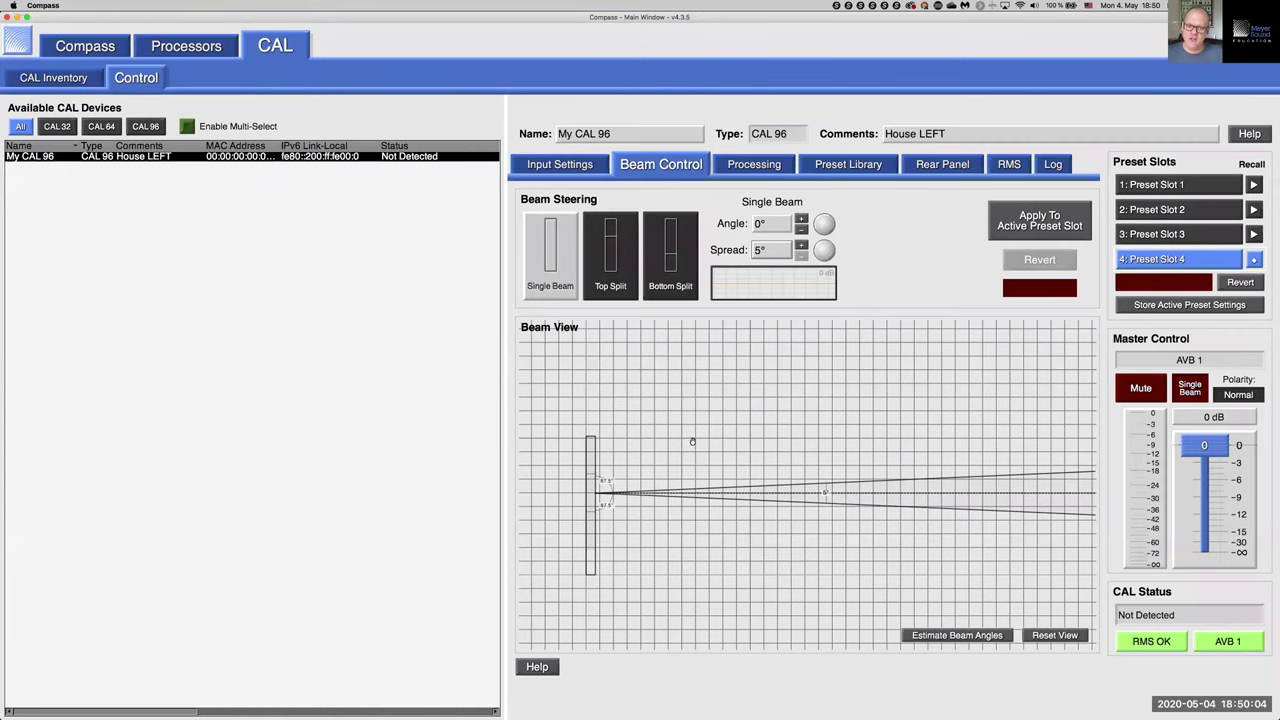
{"action": "left_click_drag", "start_coordinate": [684, 428], "coordinate": [651, 406]}
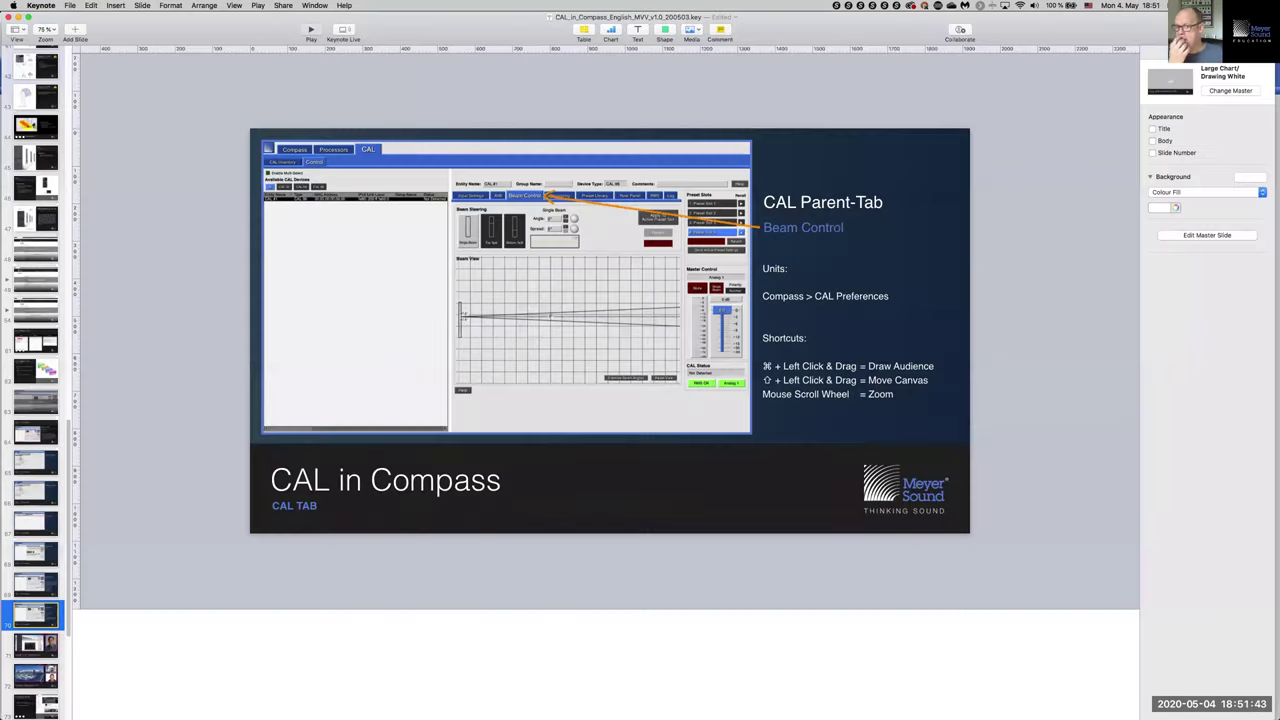
Present the Beam Control slide full screen, then return to Compass.
{"action": "key", "text": "alt+super+p"}
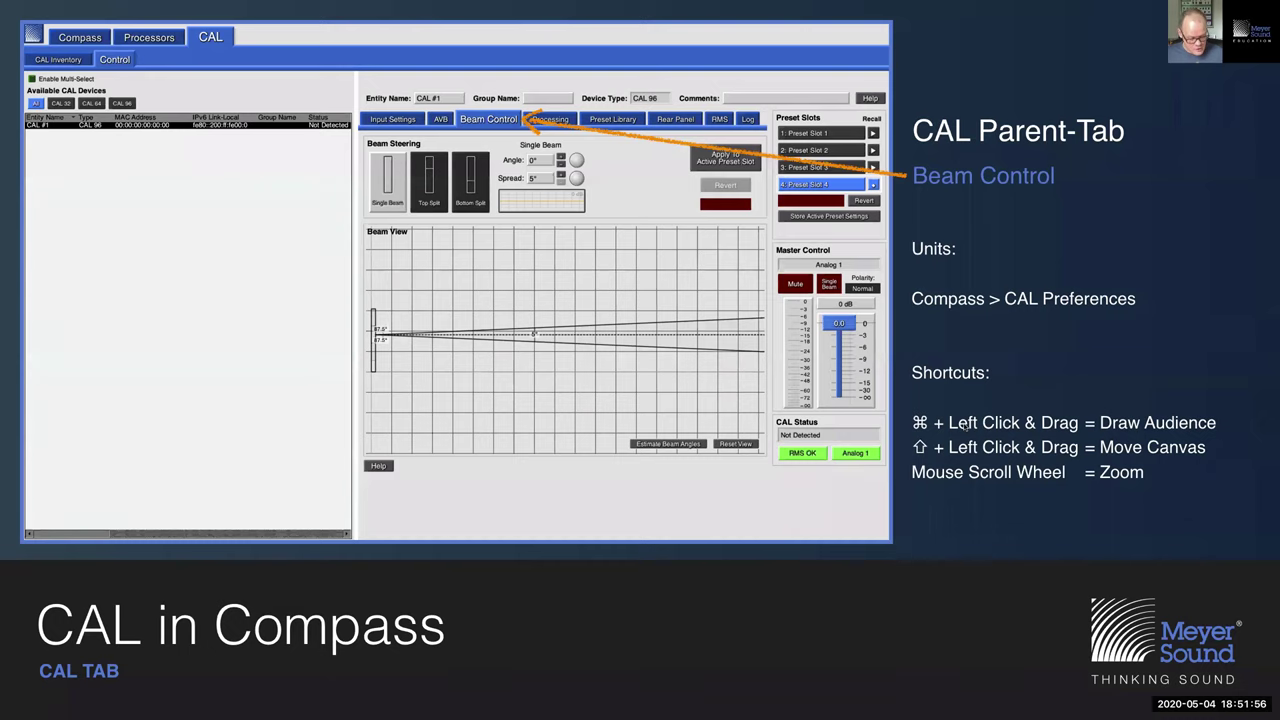
{"action": "key", "text": "Escape"}
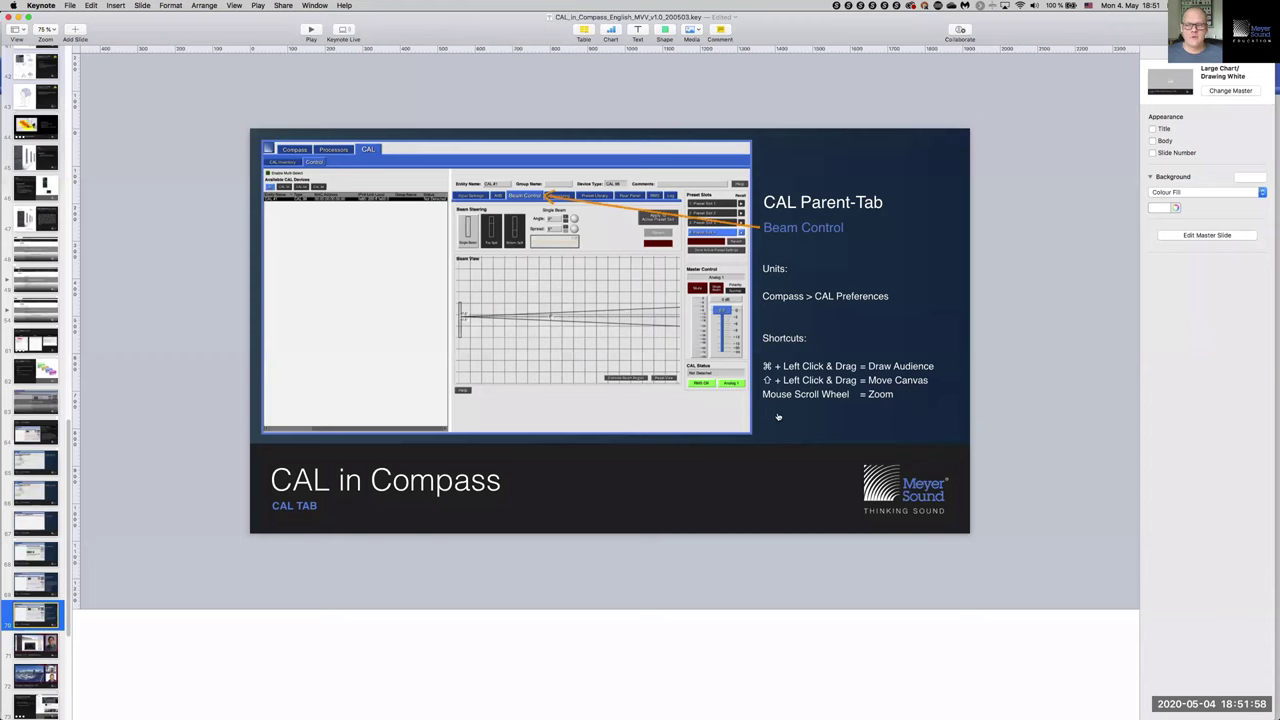
{"action": "key", "text": "super+Tab"}
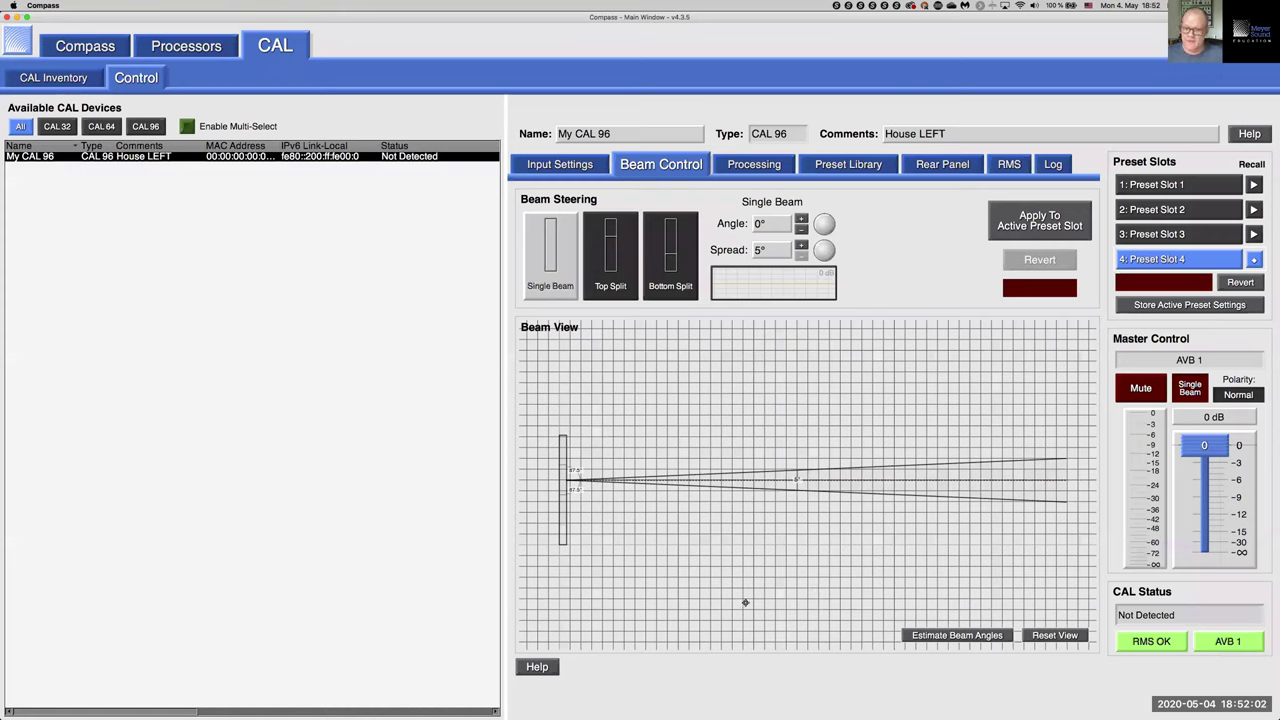
Draw a sloped audience area below the beam, raise its far end, and show Compass Preferences.
{"action": "mouse_move", "coordinate": [748, 606]}
{"action": "left_mouse_down"}
{"action": "mouse_move", "coordinate": [948, 541]}
{"action": "mouse_move", "coordinate": [1050, 553]}
{"action": "mouse_move", "coordinate": [1057, 600]}
{"action": "mouse_move", "coordinate": [1056, 490]}
{"action": "mouse_move", "coordinate": [1055, 550]}
{"action": "mouse_move", "coordinate": [1057, 517]}
{"action": "left_mouse_up"}
{"action": "left_click_drag", "start_coordinate": [1063, 522], "coordinate": [877, 550]}
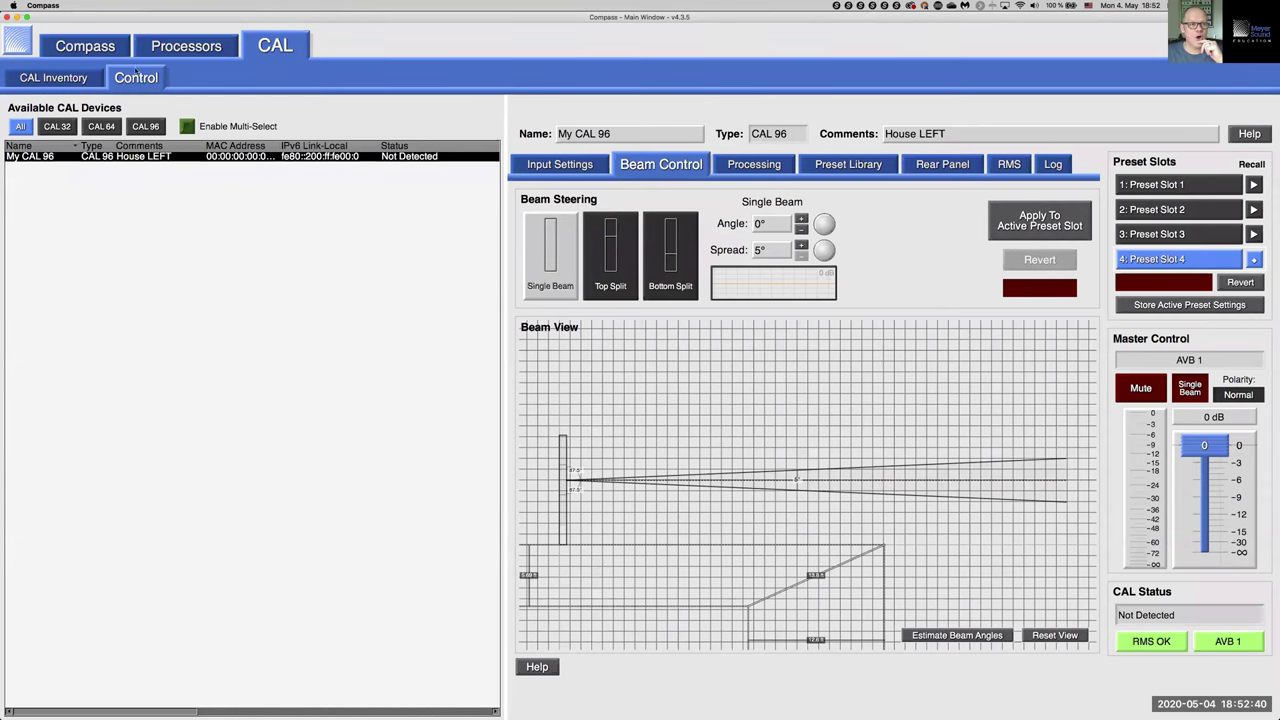
{"action": "left_click", "coordinate": [87, 46]}
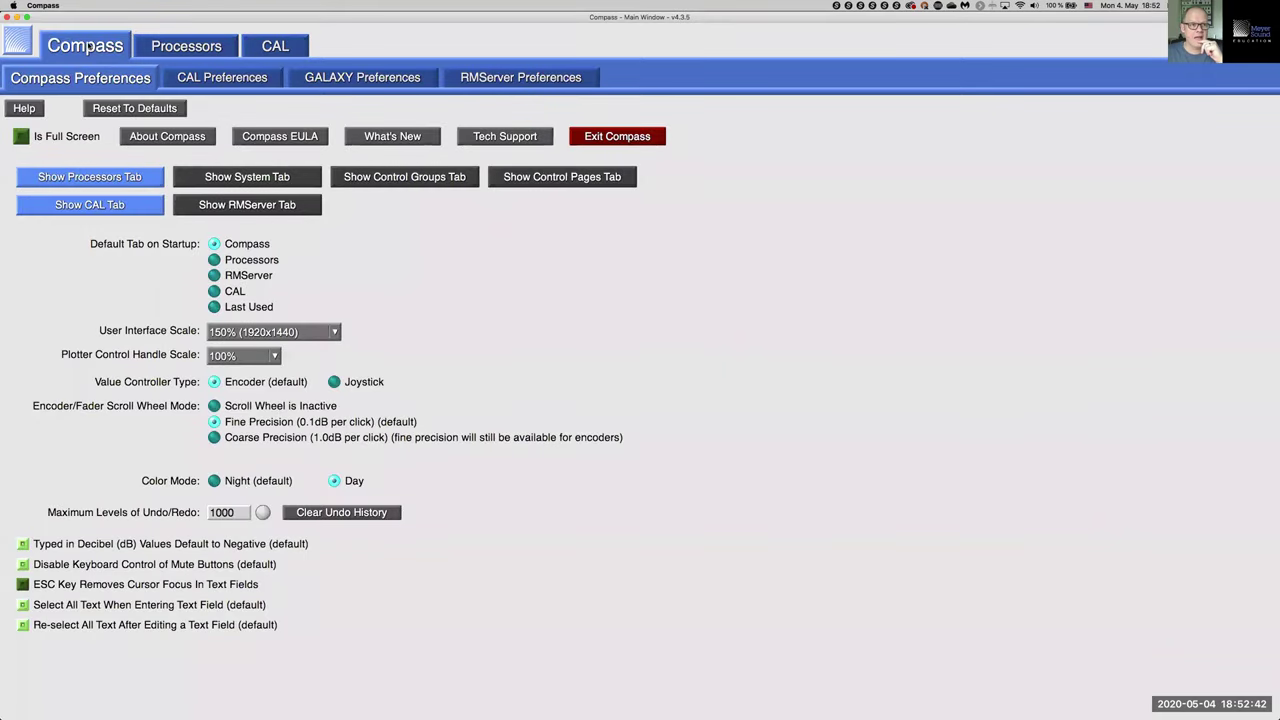
Turn on Beam View Metric Measurements in CAL Preferences and return to the CAL control page.
{"action": "left_click", "coordinate": [215, 80]}
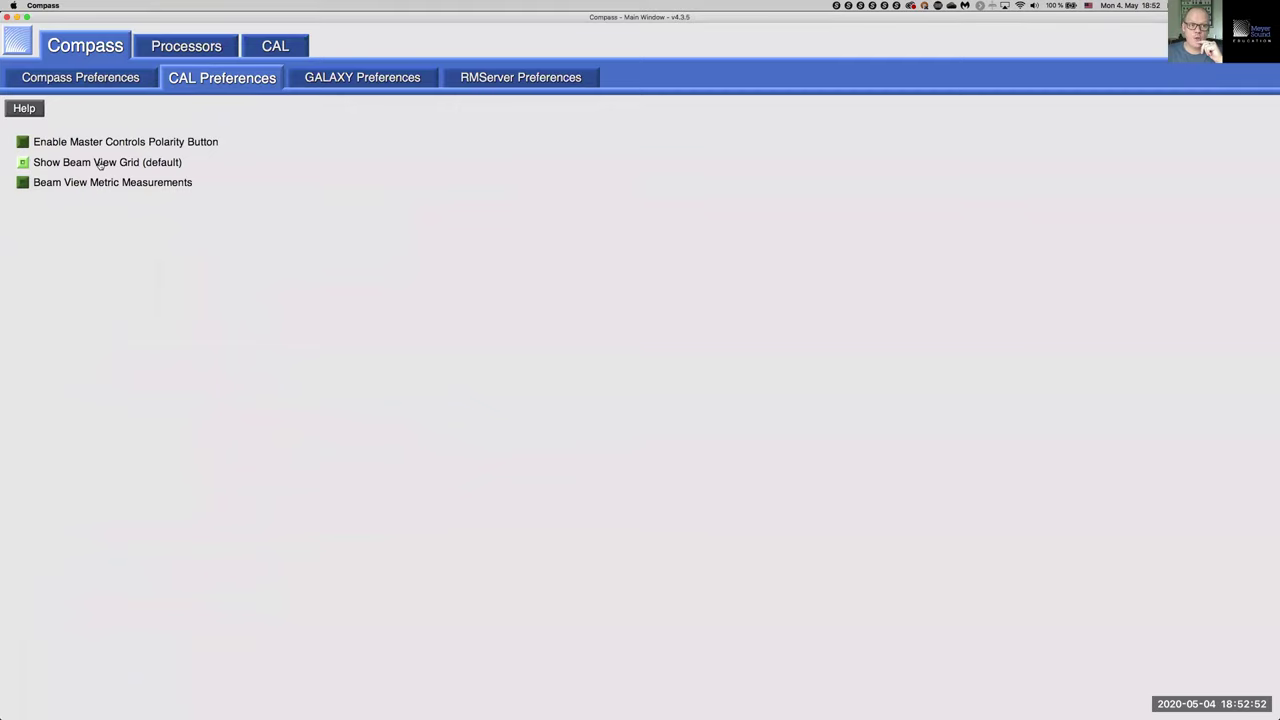
{"action": "left_click", "coordinate": [21, 185]}
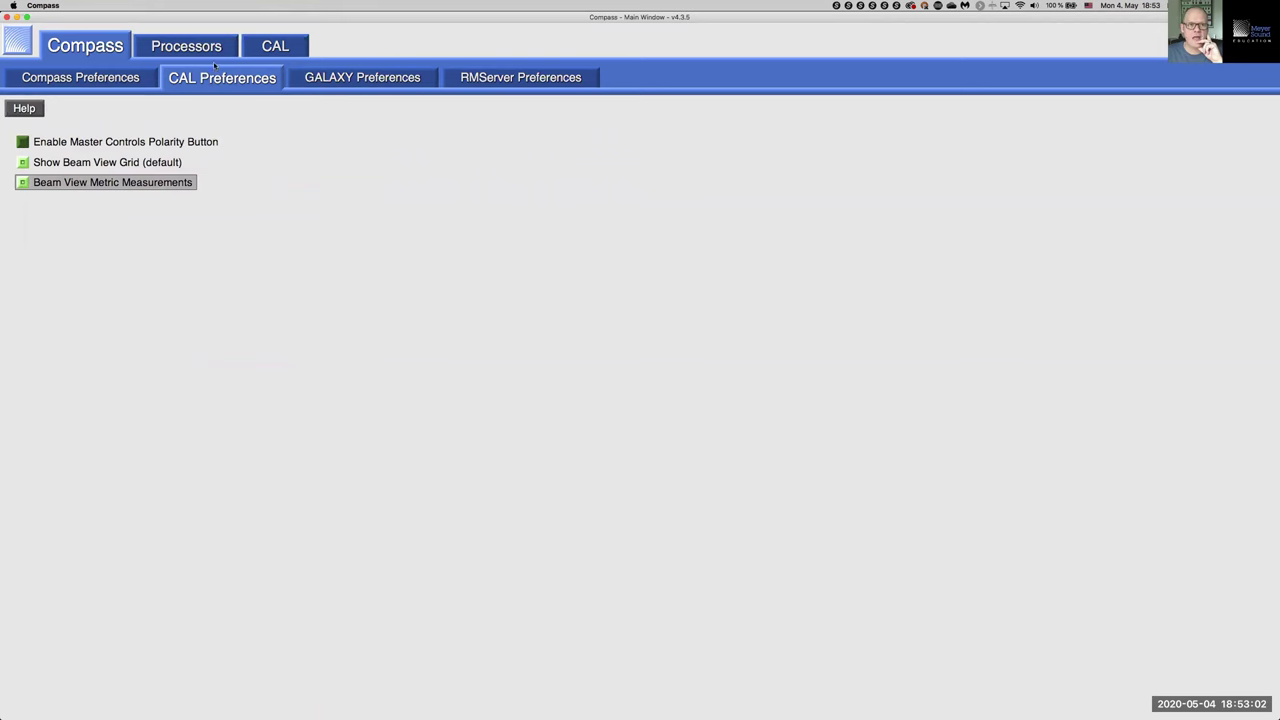
{"action": "left_click", "coordinate": [291, 46]}
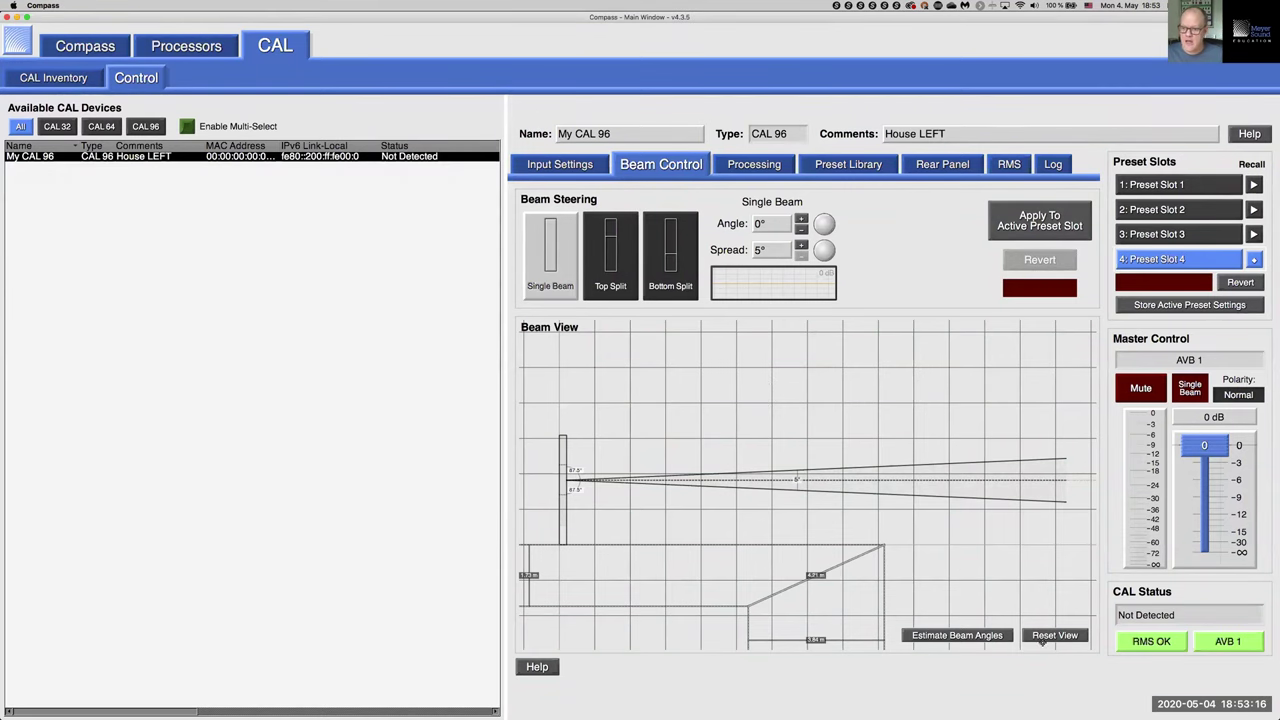
Reset the Beam View to its default framing, clearing away the sloped audience area.
{"action": "left_click", "coordinate": [1043, 637]}
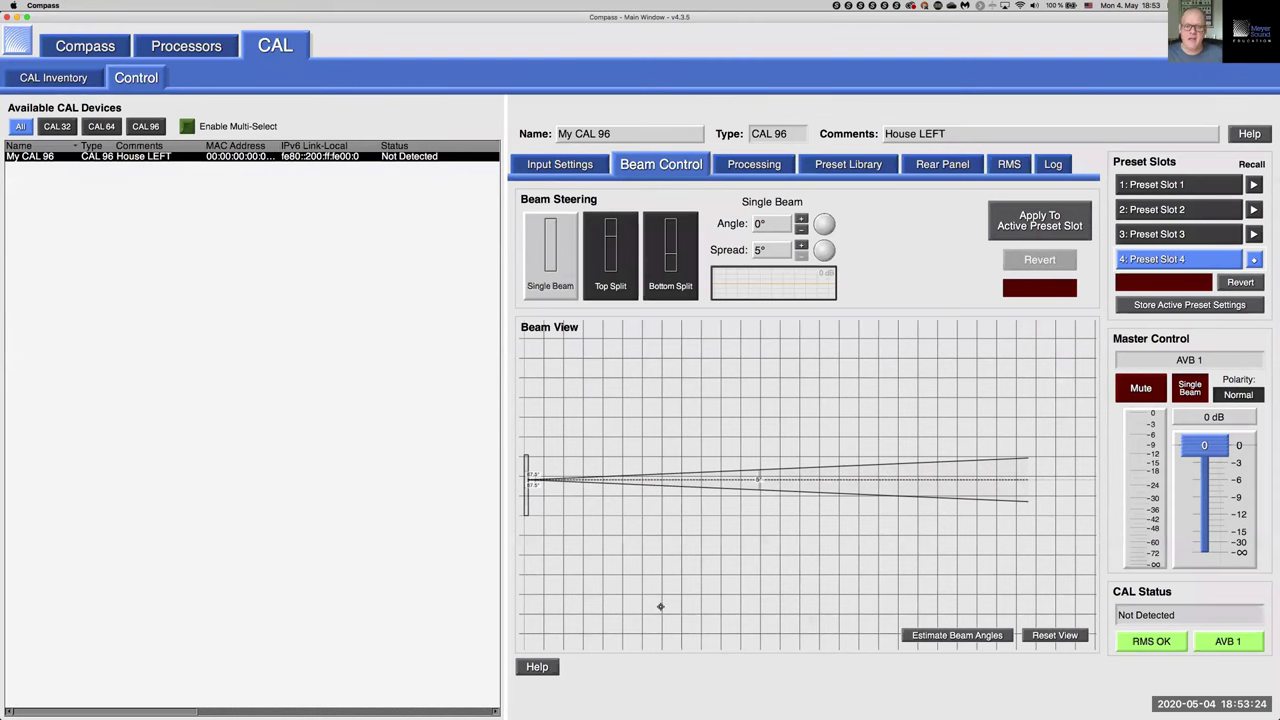
{"action": "scroll", "coordinate": [766, 594], "scroll_direction": "down", "scroll_amount": 1}
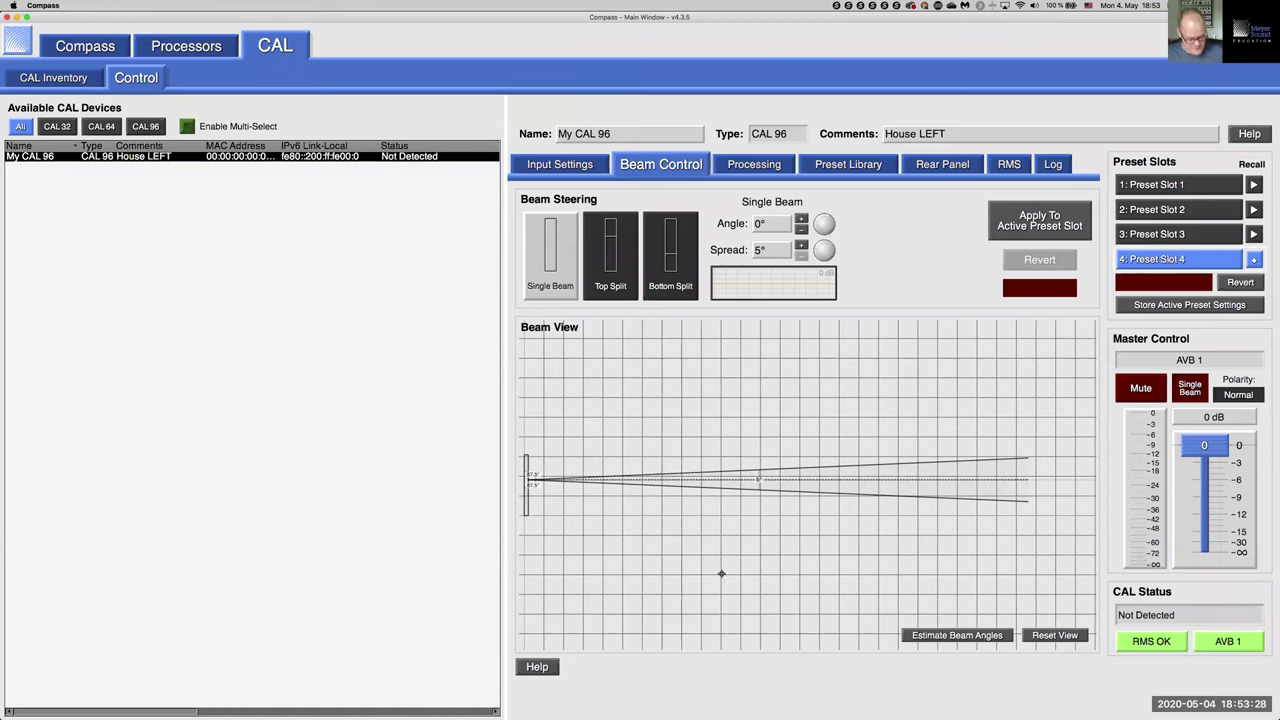
Draw a raked audience floor under the array and tilt the single beam down toward the seats.
{"action": "left_click_drag", "start_coordinate": [721, 573], "coordinate": [799, 573]}
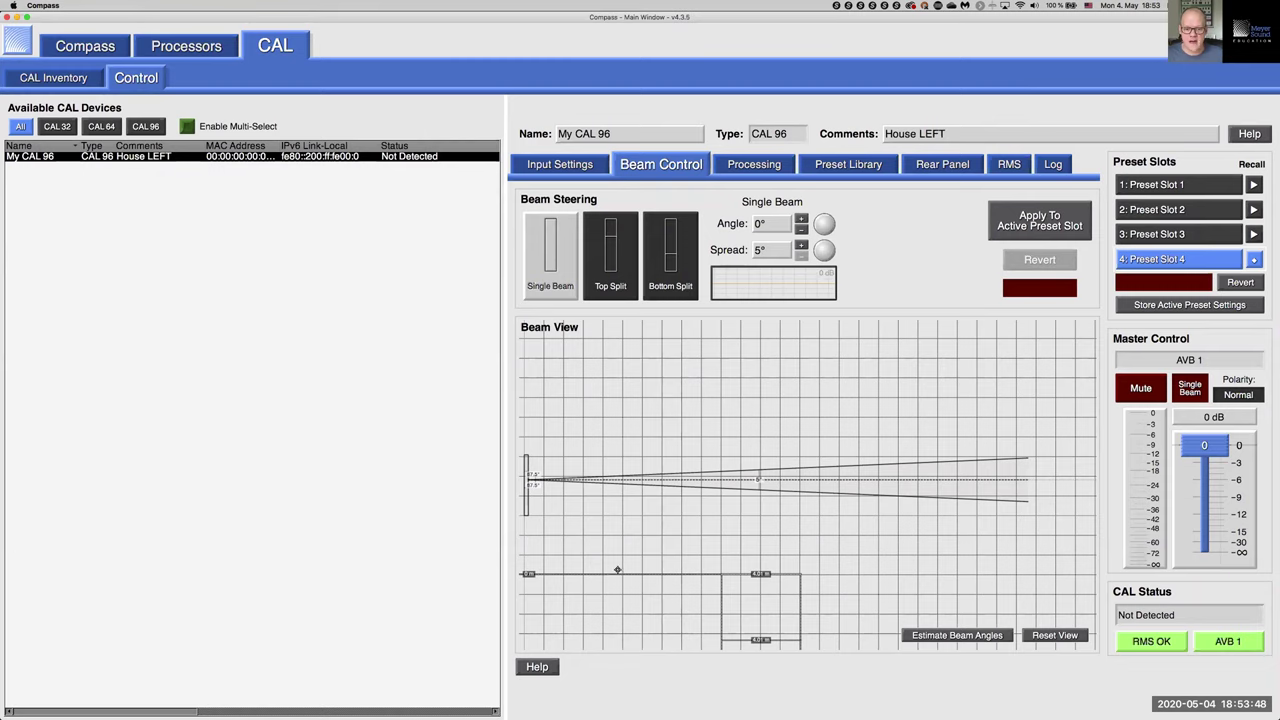
{"action": "left_click_drag", "start_coordinate": [661, 573], "coordinate": [1070, 477]}
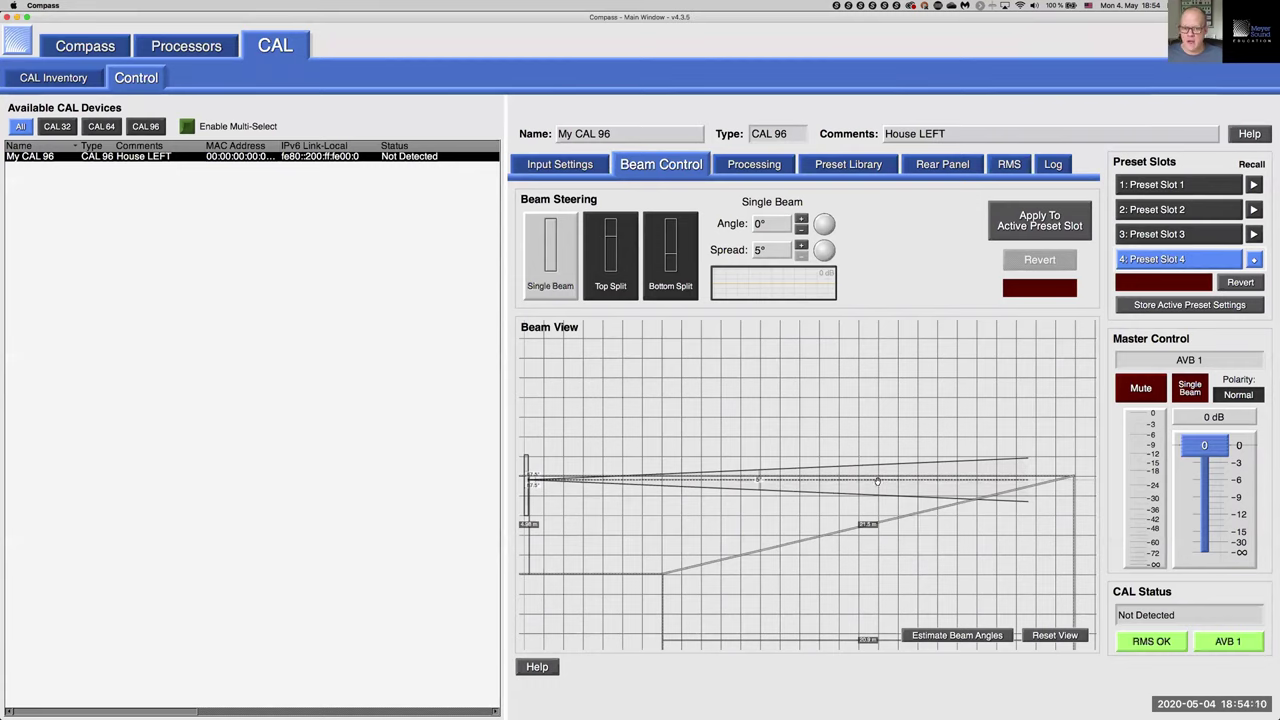
{"action": "mouse_move", "coordinate": [877, 481]}
{"action": "left_mouse_down"}
{"action": "mouse_move", "coordinate": [876, 468]}
{"action": "mouse_move", "coordinate": [871, 528]}
{"action": "mouse_move", "coordinate": [868, 456]}
{"action": "mouse_move", "coordinate": [872, 514]}
{"action": "mouse_move", "coordinate": [869, 481]}
{"action": "left_mouse_up"}
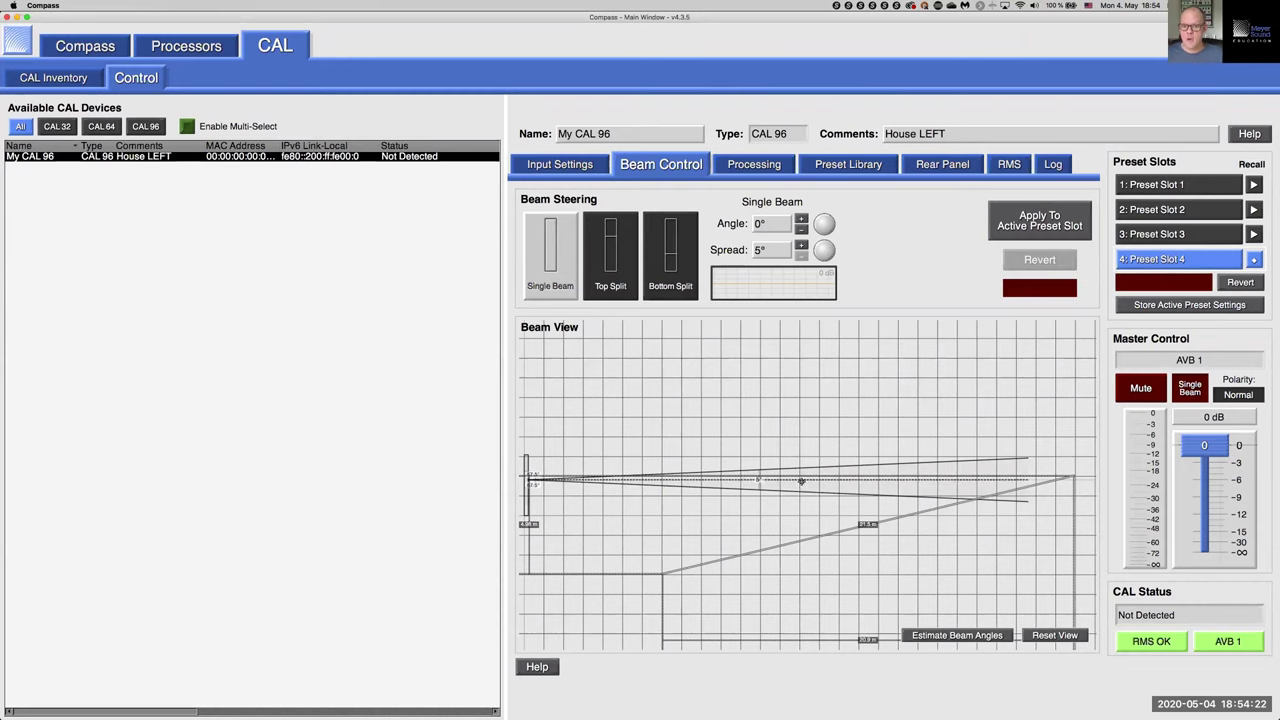
{"action": "left_click_drag", "start_coordinate": [801, 481], "coordinate": [731, 614]}
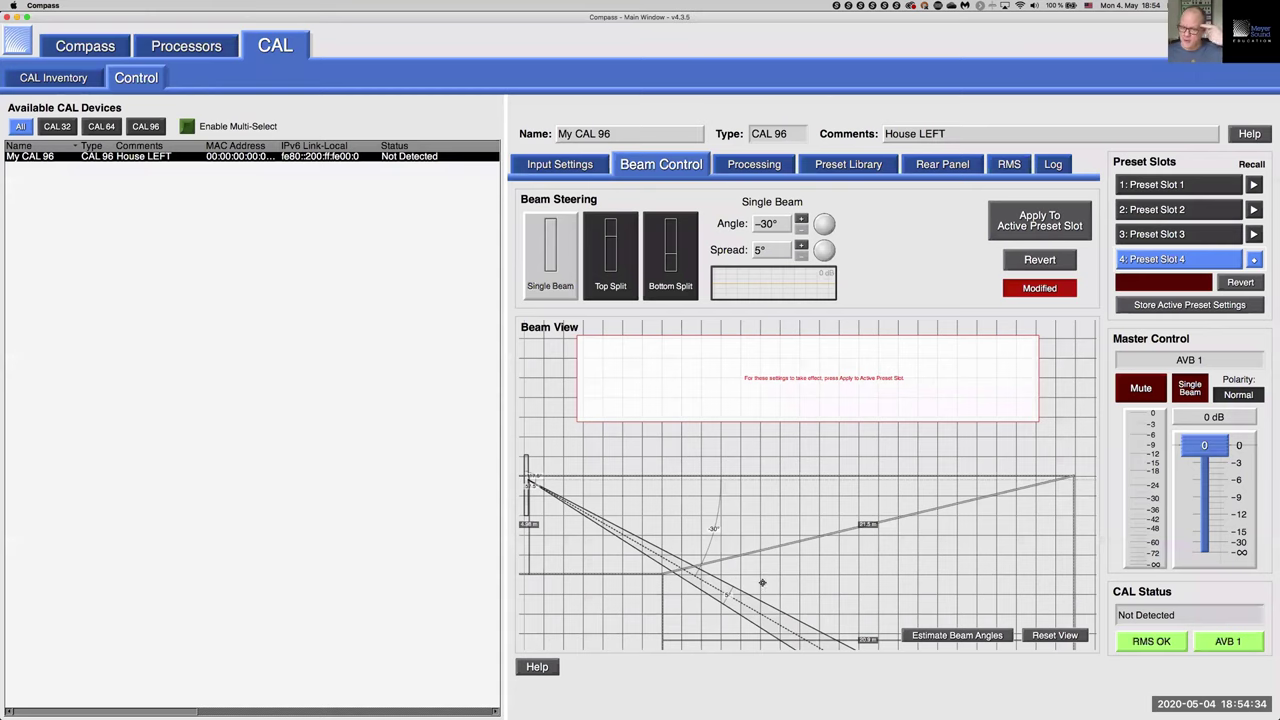
Swing the beam back up toward horizontal at 0°.
{"action": "left_click_drag", "start_coordinate": [760, 618], "coordinate": [822, 481]}
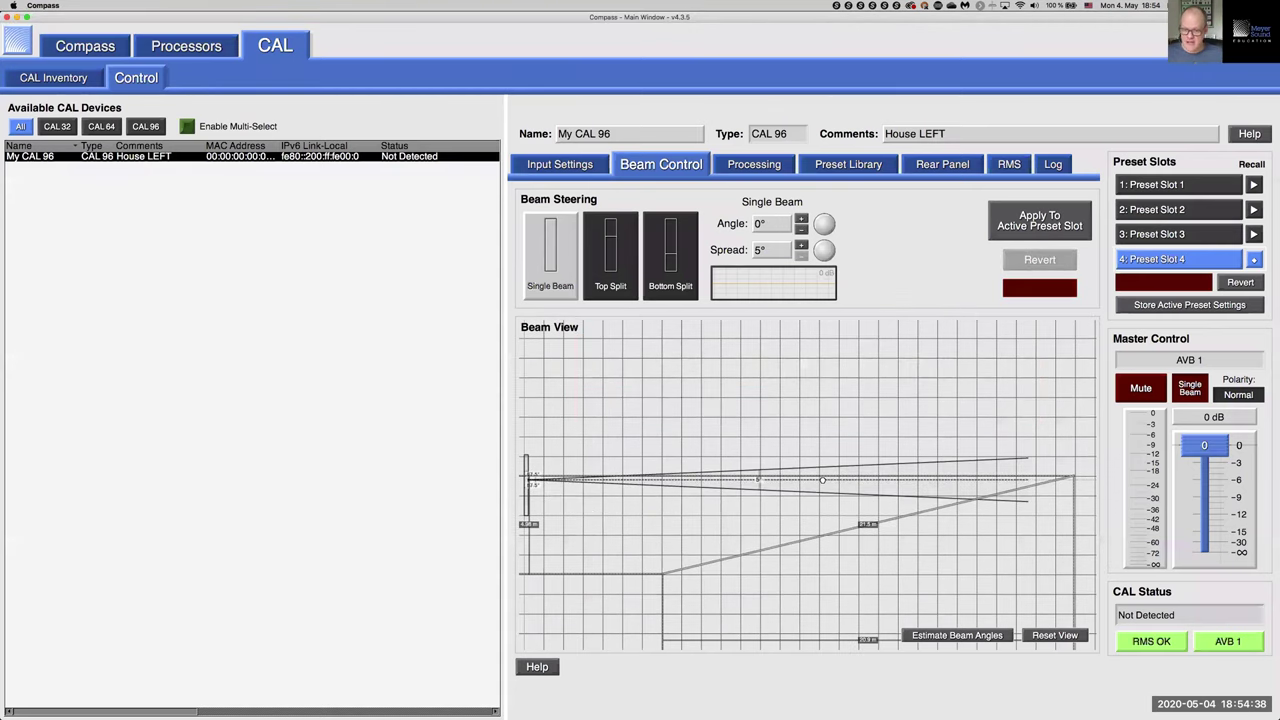
Estimate the beam from the seat incline angles, yielding a −15° angle and 30° spread.
{"action": "left_click", "coordinate": [997, 636]}
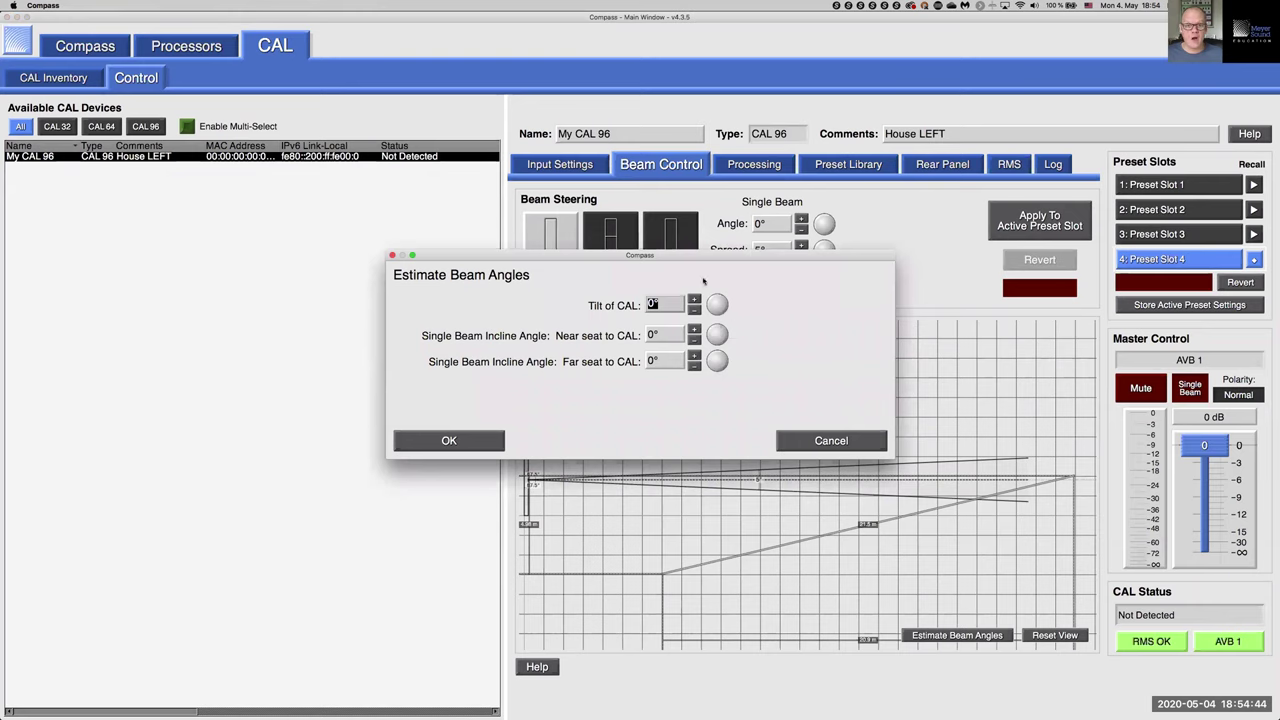
{"action": "left_click_drag", "start_coordinate": [697, 254], "coordinate": [800, 327]}
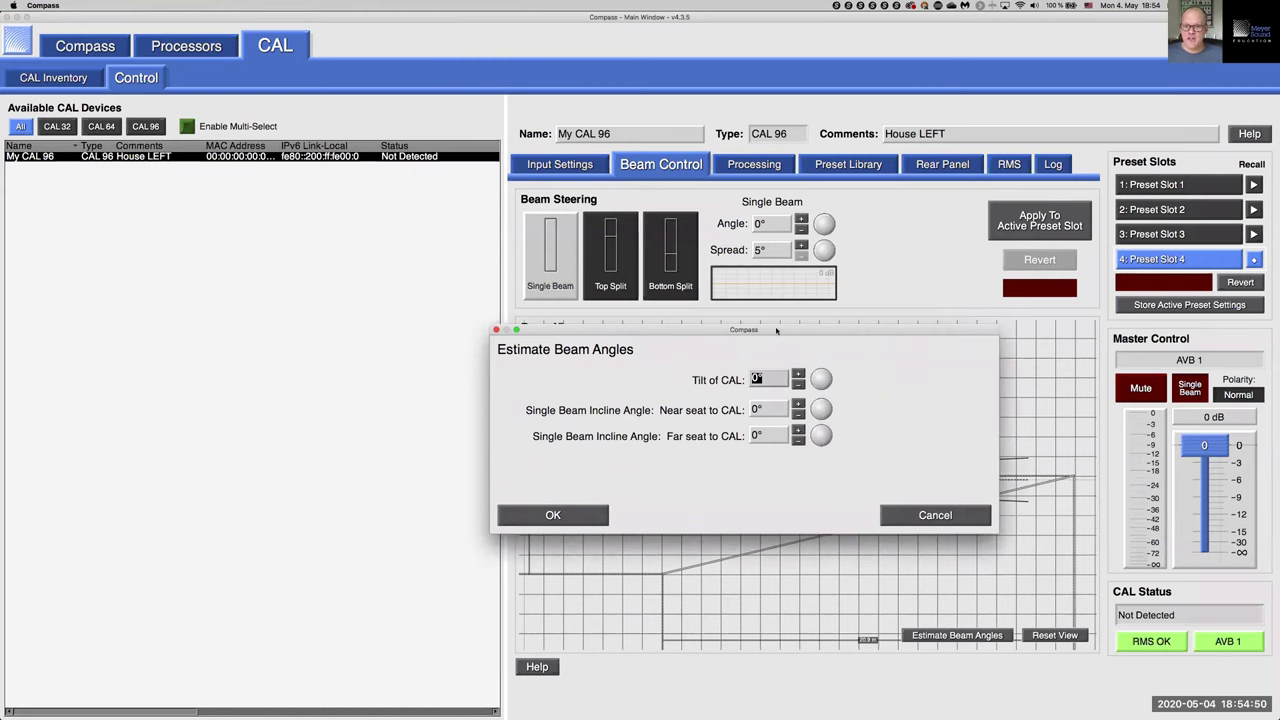
{"action": "left_click_drag", "start_coordinate": [776, 330], "coordinate": [776, 345]}
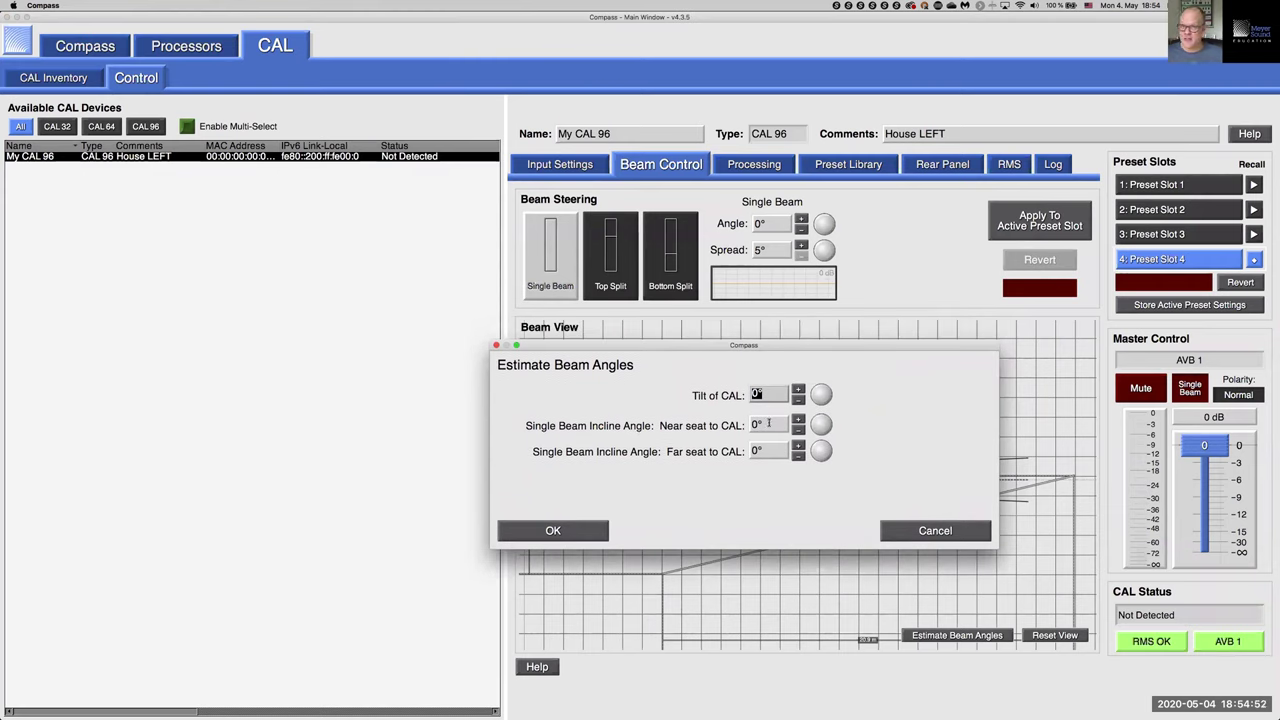
{"action": "left_click", "coordinate": [757, 425]}
{"action": "type", "text": "-3"}
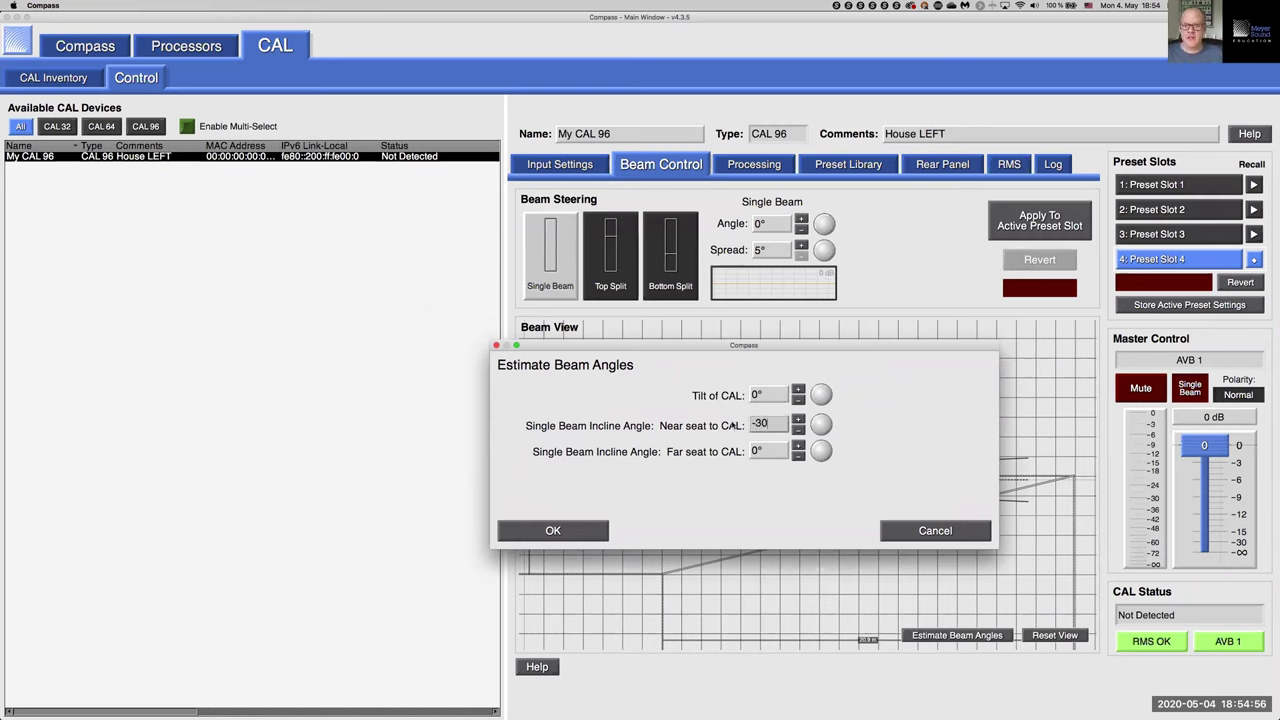
{"action": "key", "text": "BackSpace"}
{"action": "key", "text": "BackSpace"}
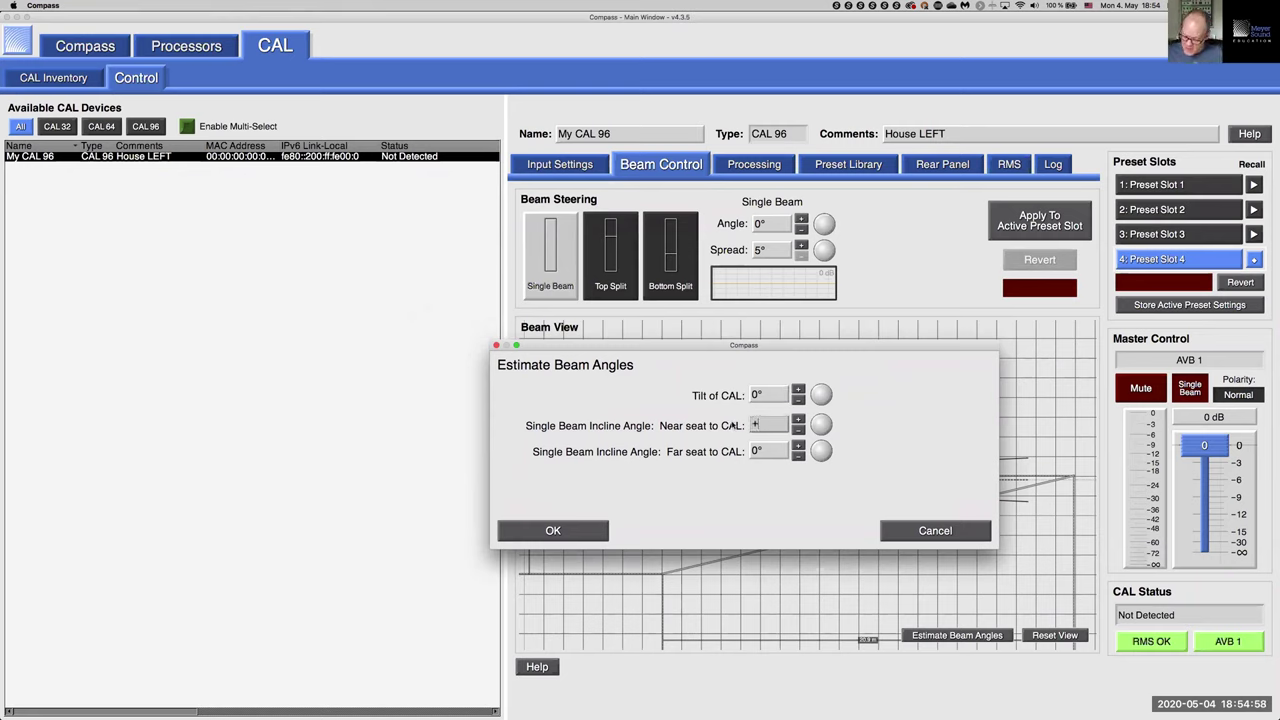
{"action": "type", "text": "+30"}
{"action": "left_click", "coordinate": [768, 450]}
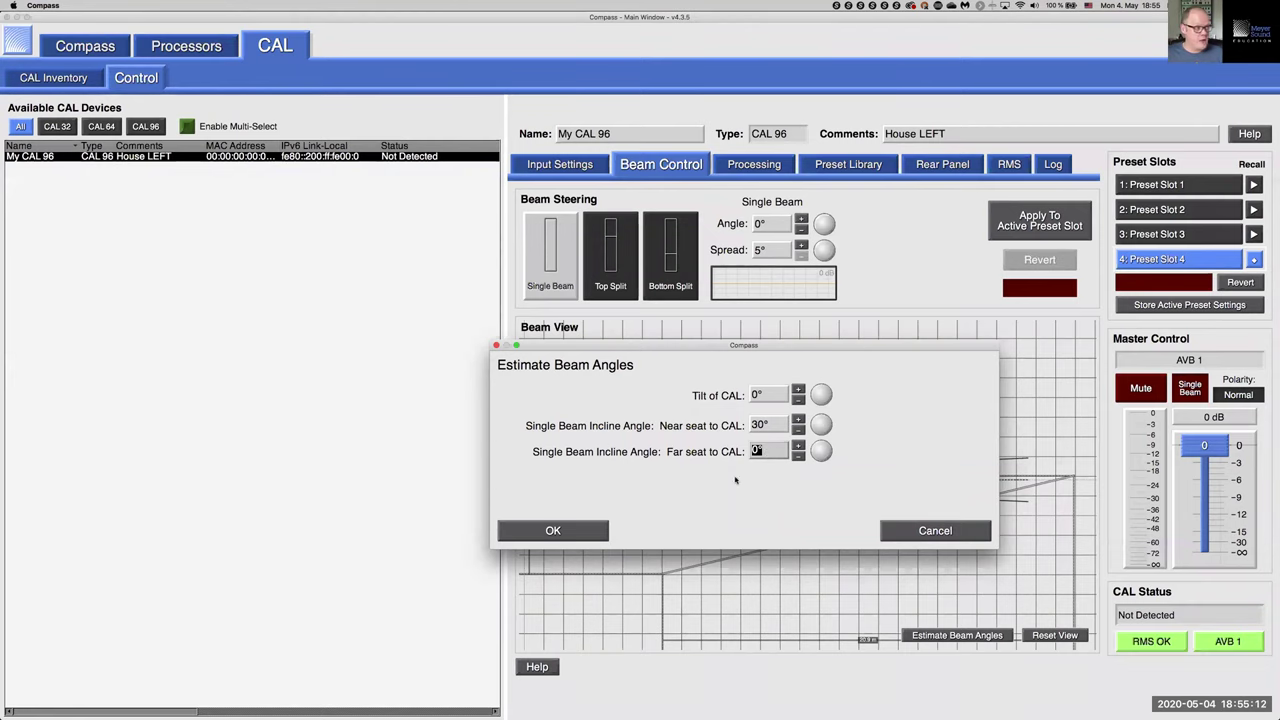
{"action": "left_click", "coordinate": [604, 530]}
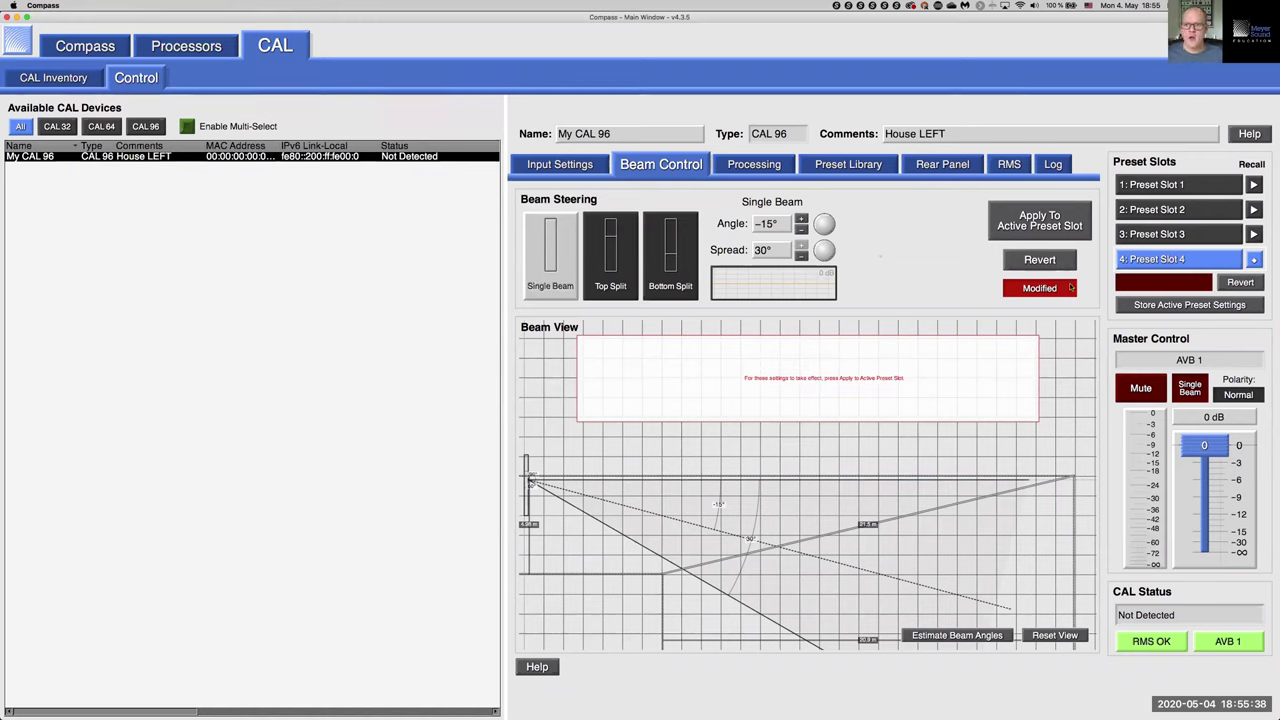
Revert the estimated beam, then try the Top Split and Bottom Split arrangements.
{"action": "left_click", "coordinate": [1045, 264]}
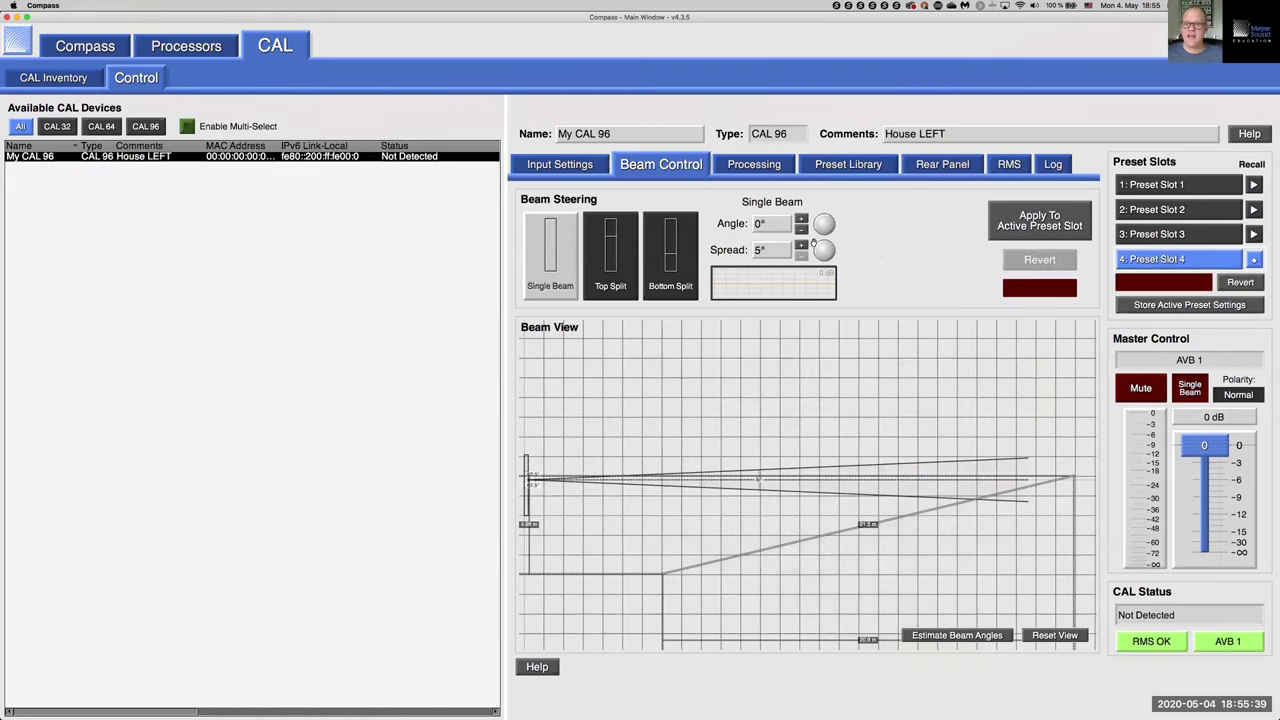
{"action": "left_click", "coordinate": [617, 257]}
{"action": "left_click", "coordinate": [670, 263]}
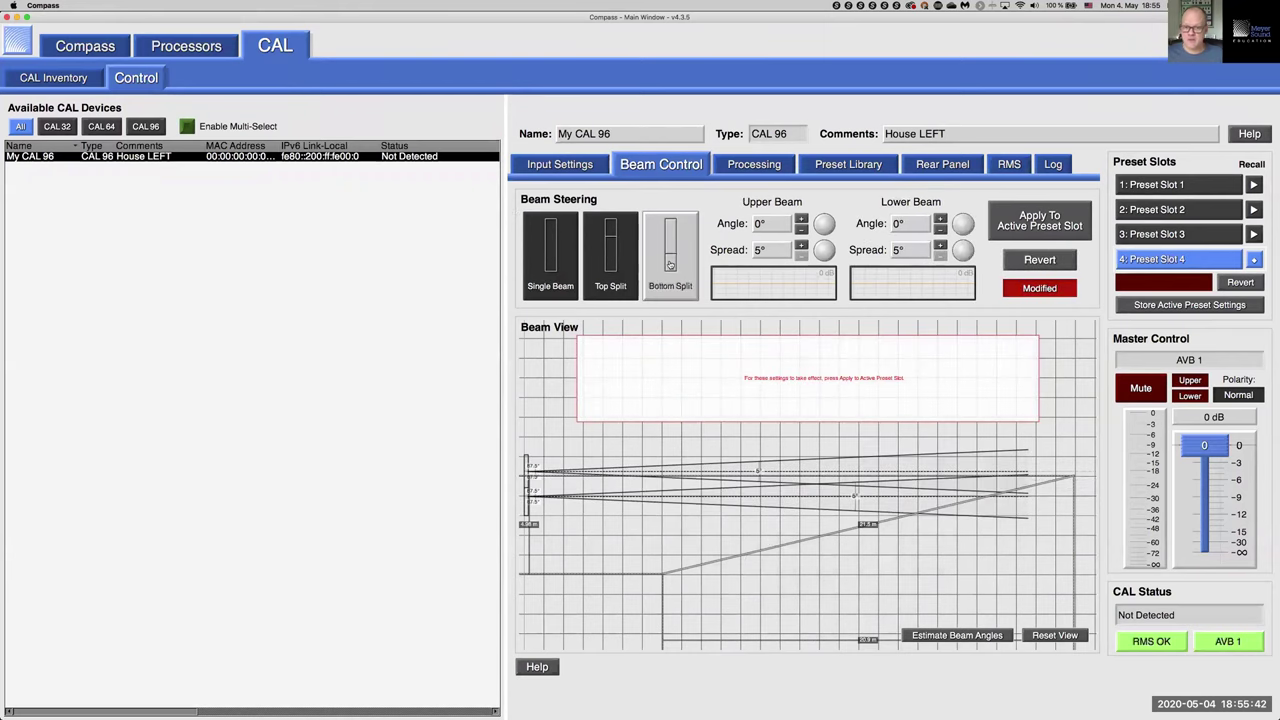
{"action": "left_click", "coordinate": [617, 260]}
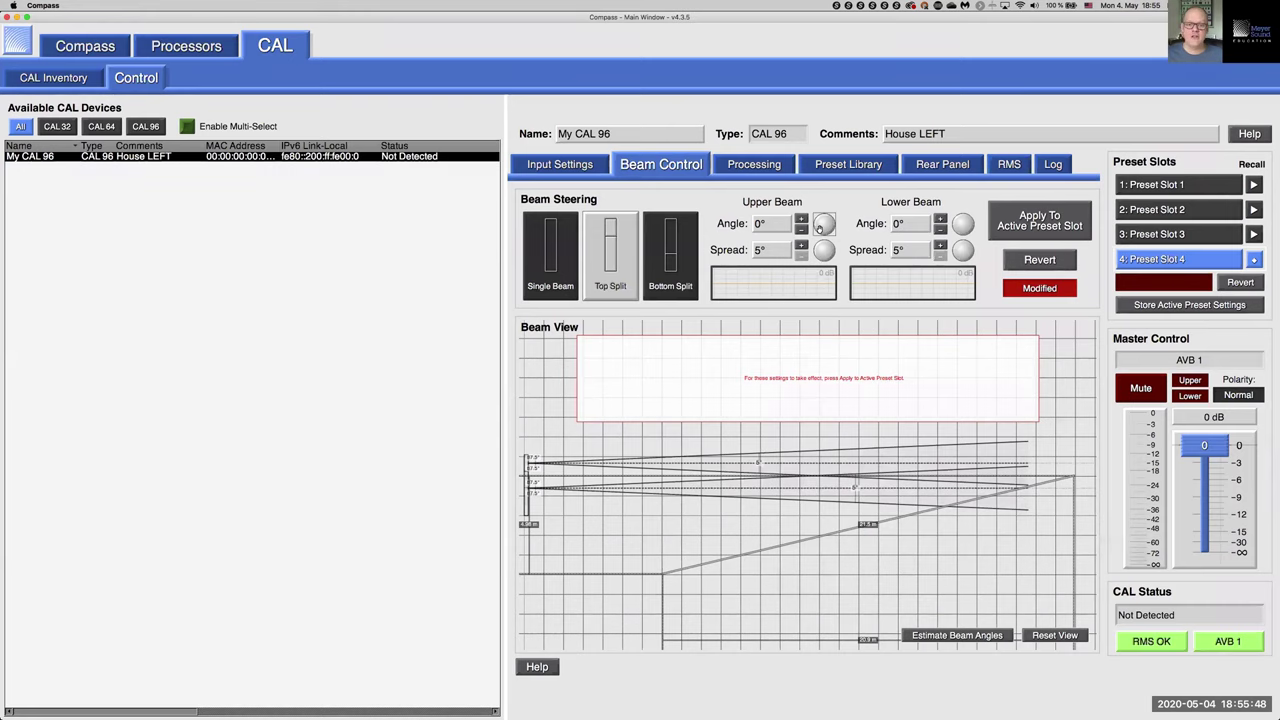
Aim the upper beam up and the lower beam down, then revert the split changes.
{"action": "left_click_drag", "start_coordinate": [820, 225], "coordinate": [818, 260]}
{"action": "left_click_drag", "start_coordinate": [962, 223], "coordinate": [988, 232]}
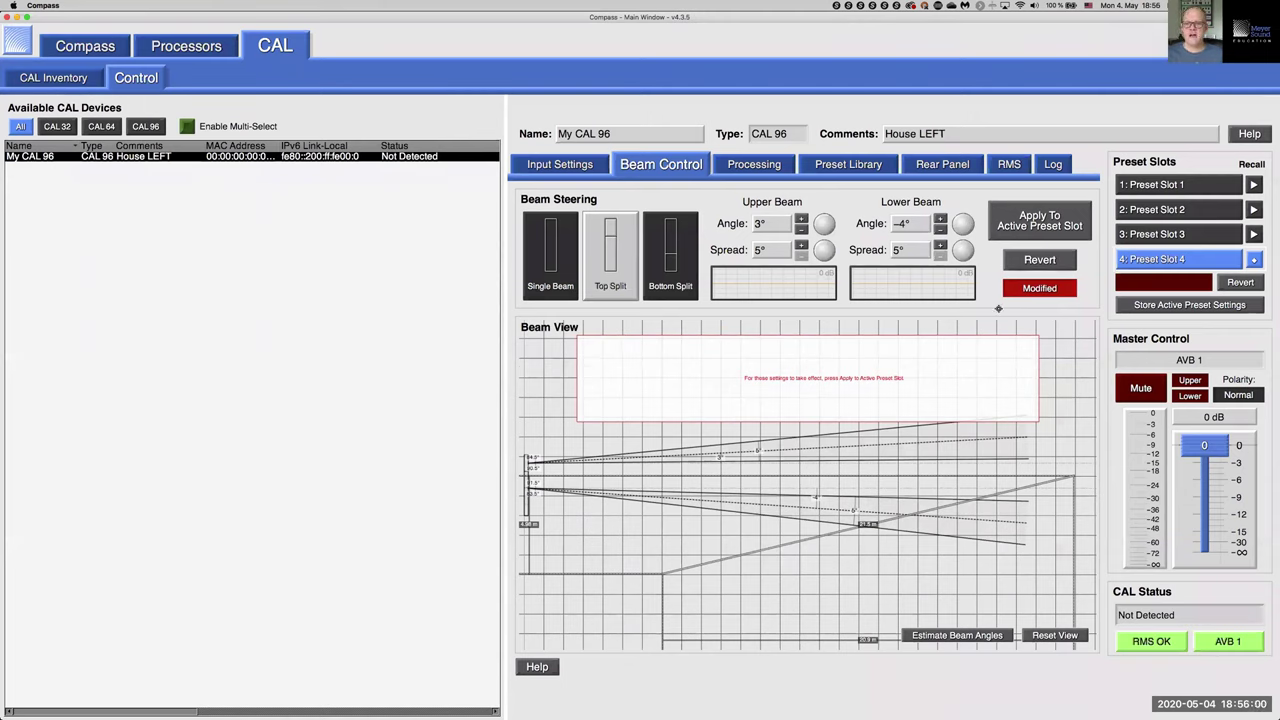
{"action": "left_click", "coordinate": [1030, 259]}
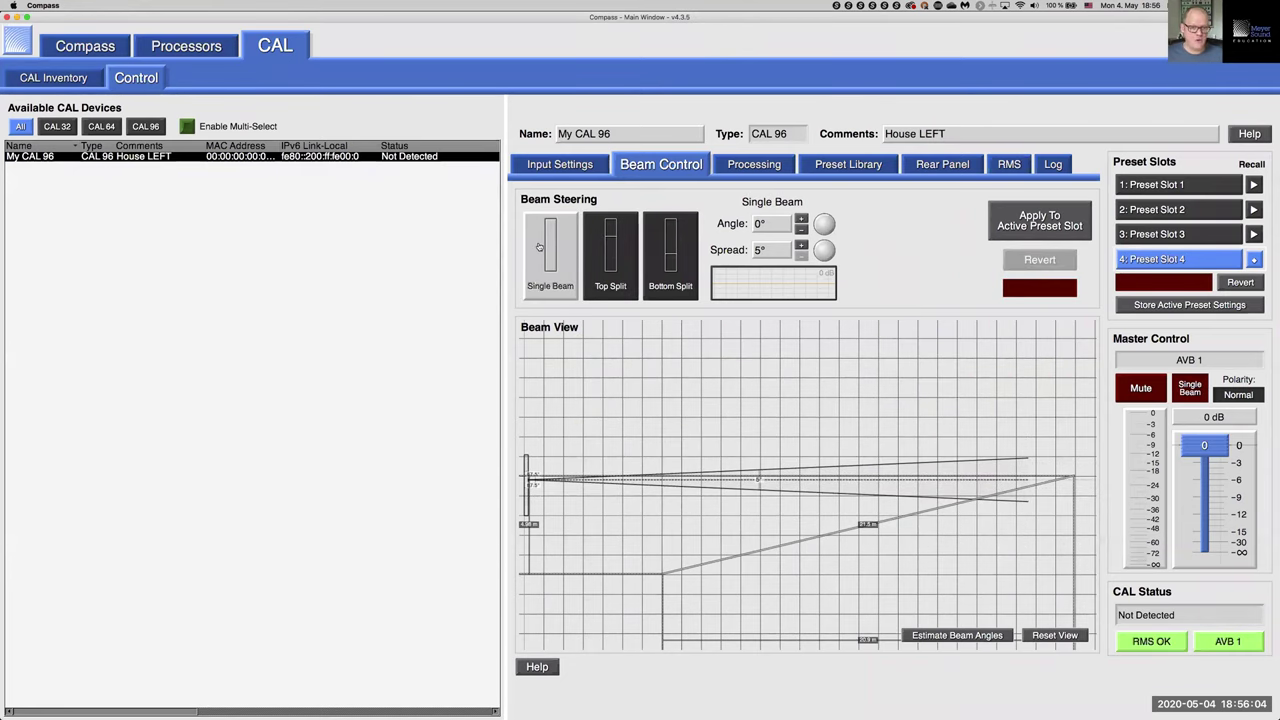
Show the Processing EQ, pull band 1 down into a low dip, and check the delay units list.
{"action": "left_click", "coordinate": [765, 166]}
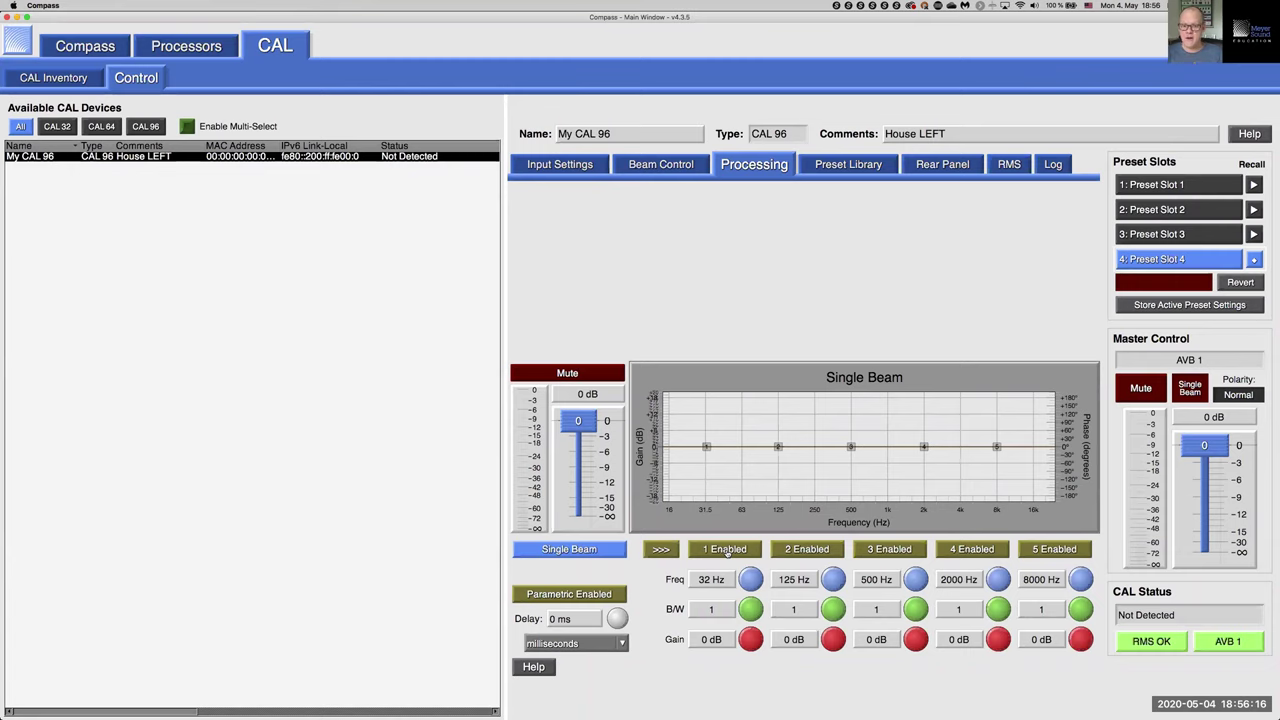
{"action": "left_click_drag", "start_coordinate": [706, 446], "coordinate": [707, 478]}
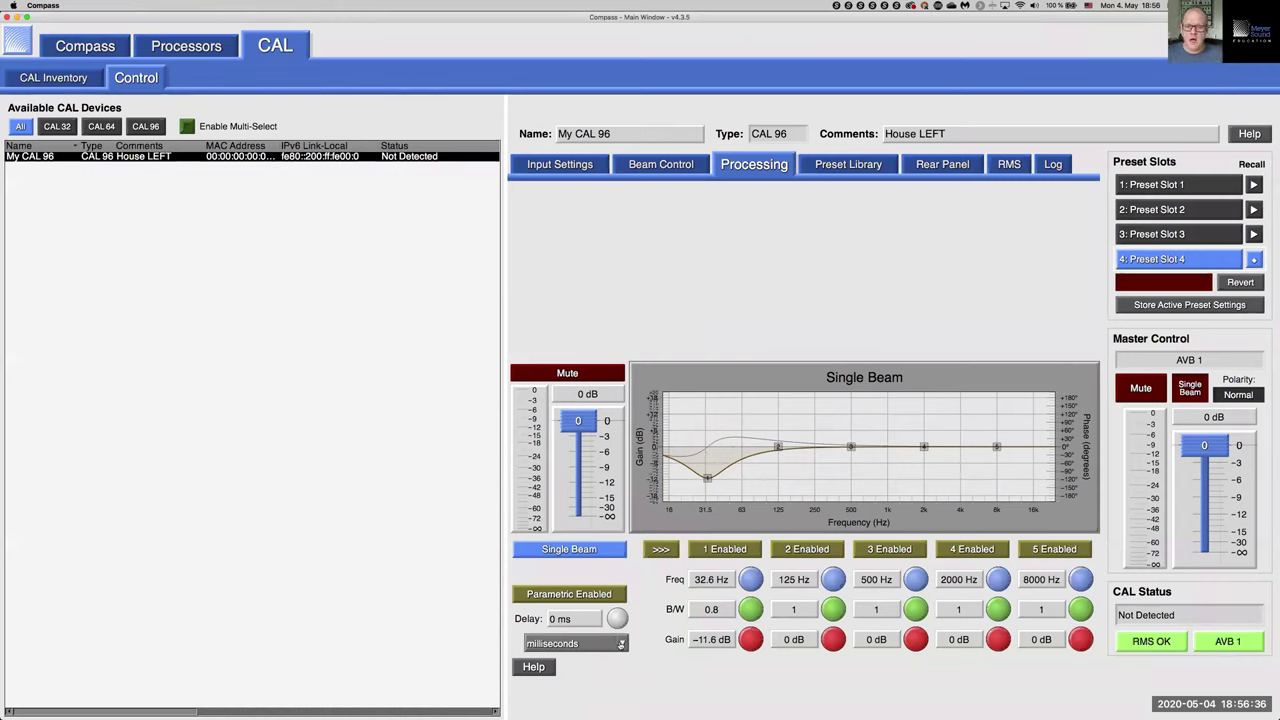
{"action": "left_click", "coordinate": [620, 644]}
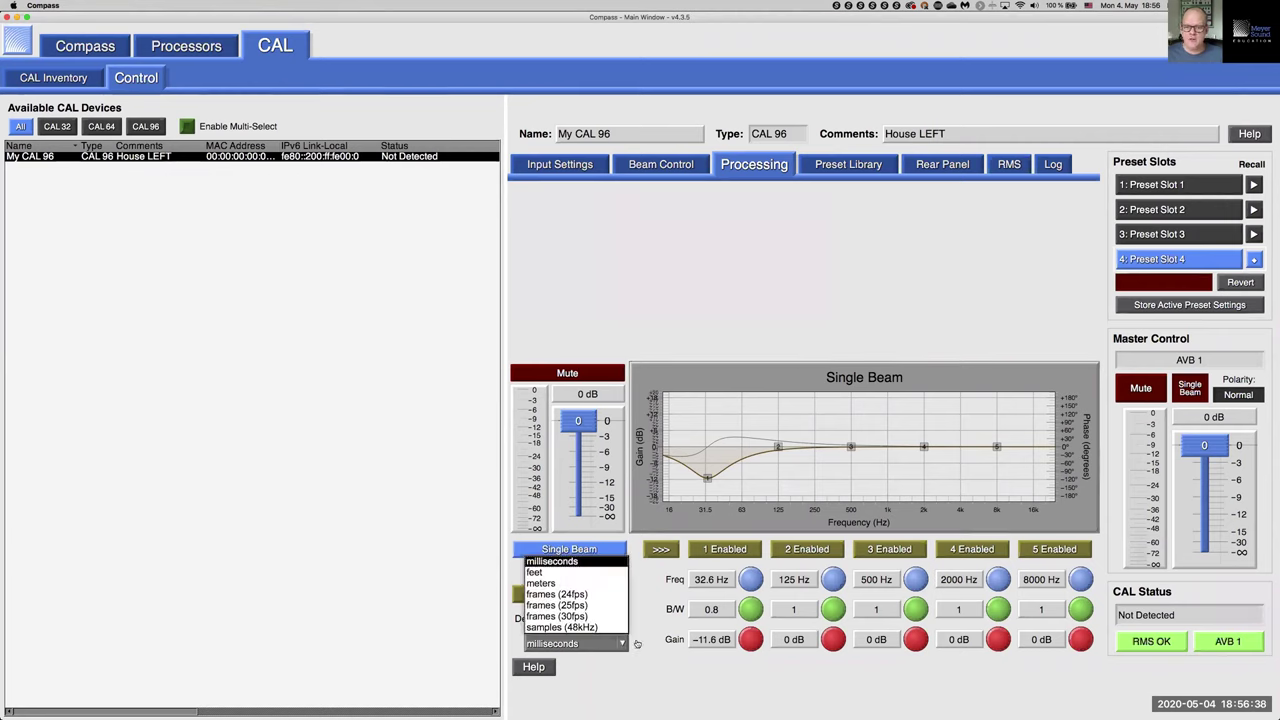
{"action": "left_click", "coordinate": [637, 645]}
Toggle EQ band 1 and Parametric Enabled off and back on again.
{"action": "left_click", "coordinate": [708, 549]}
{"action": "left_click", "coordinate": [708, 549]}
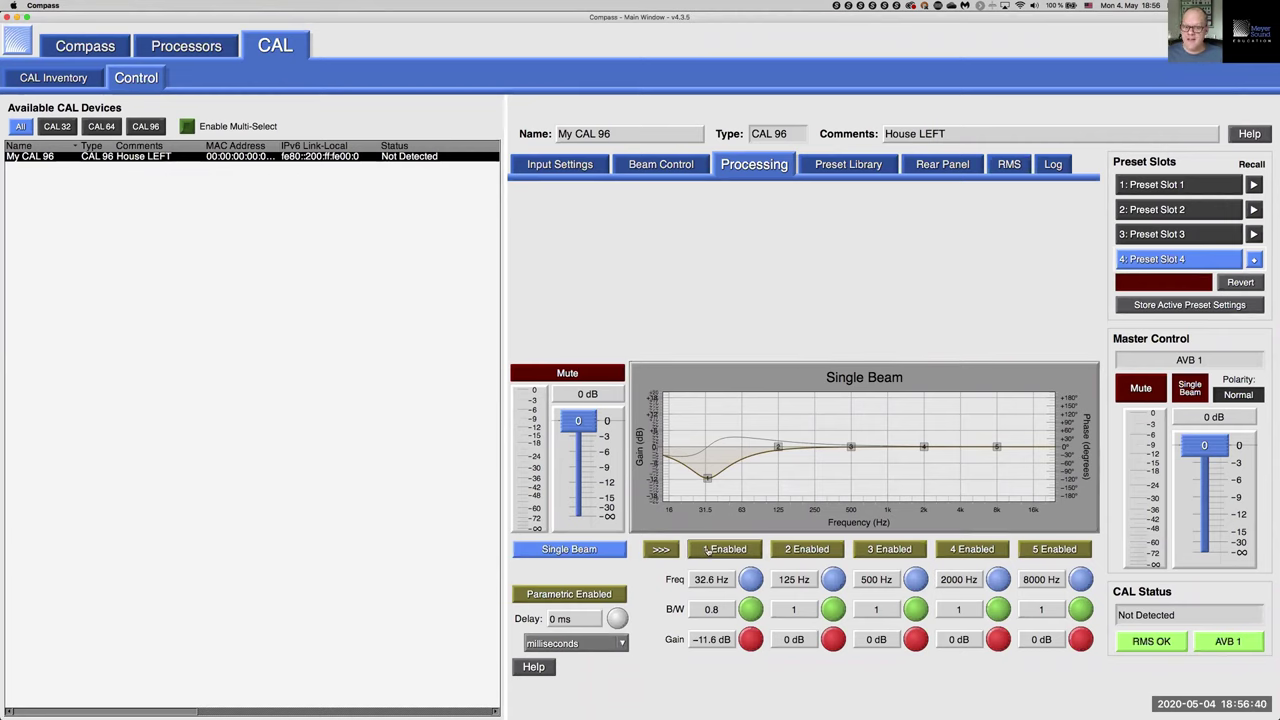
{"action": "left_click", "coordinate": [708, 549]}
{"action": "left_click", "coordinate": [708, 549]}
{"action": "left_click", "coordinate": [617, 594]}
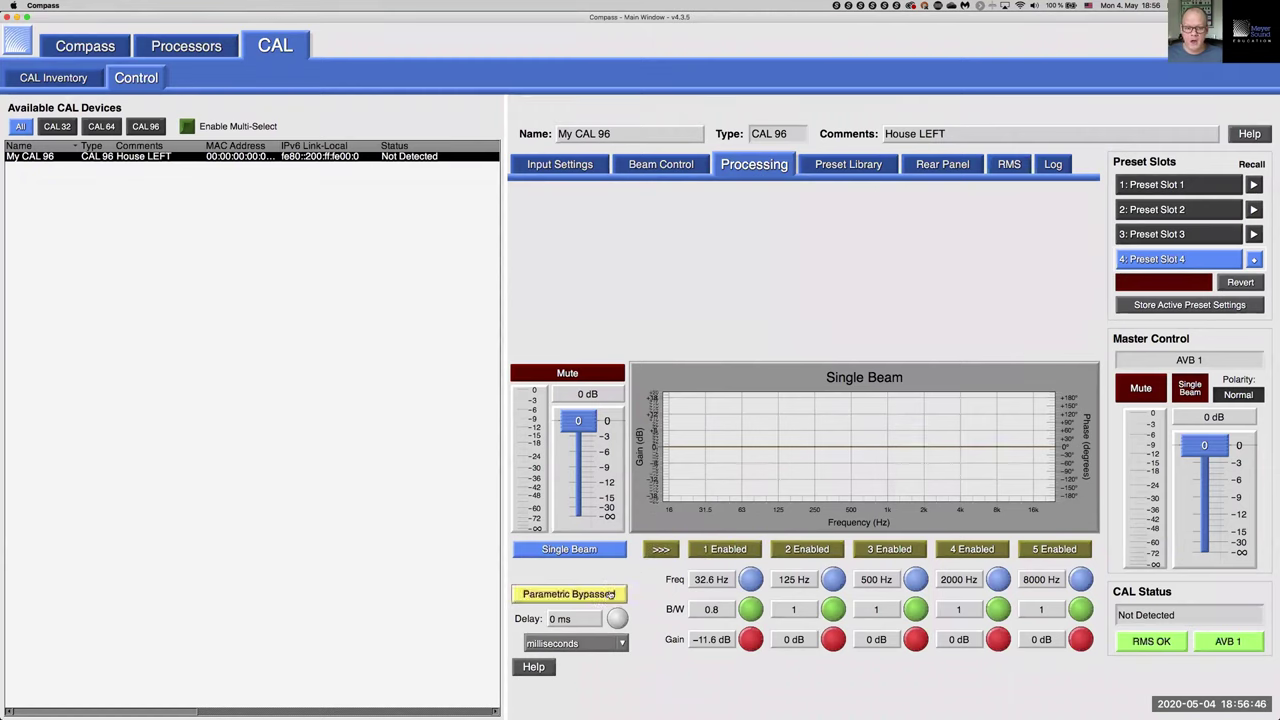
{"action": "left_click", "coordinate": [611, 594]}
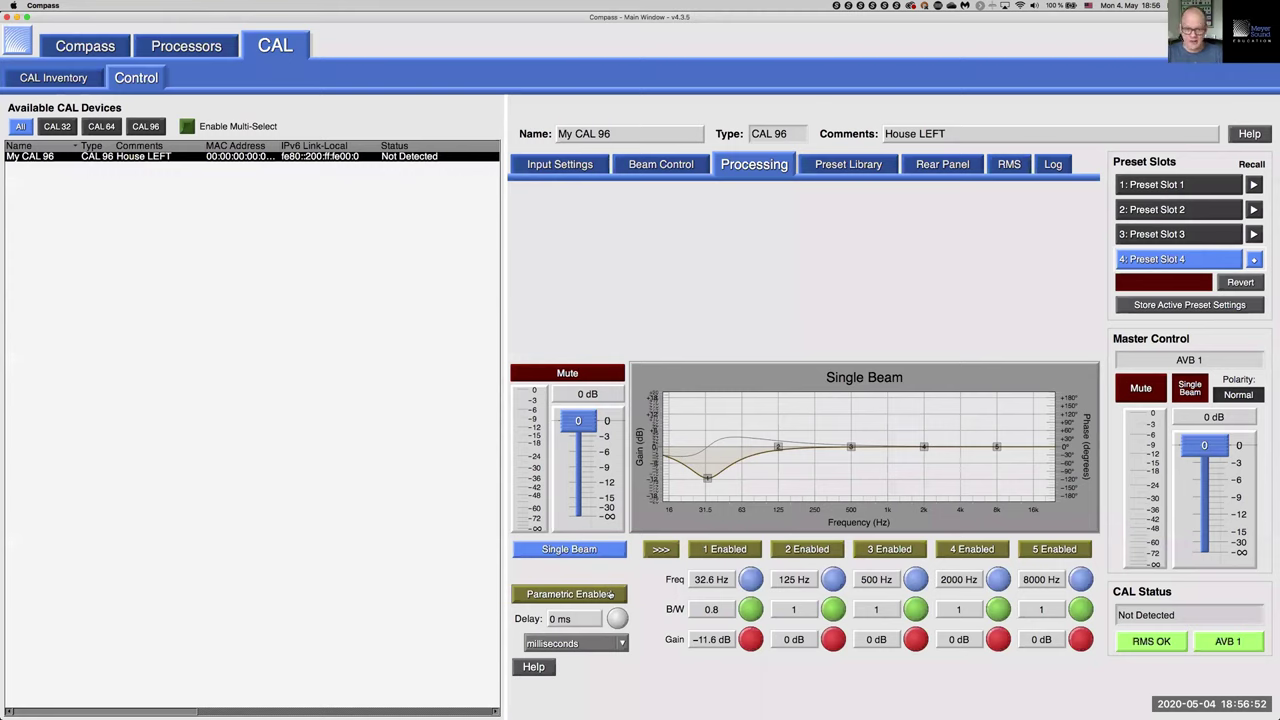
Set band 1 gain to 0 dB, leaving a flat curve at 32.6 Hz, bandwidth 0.8.
{"action": "left_click", "coordinate": [718, 606]}
{"action": "left_click", "coordinate": [720, 632]}
{"action": "type", "text": "0"}
{"action": "key", "text": "Return"}
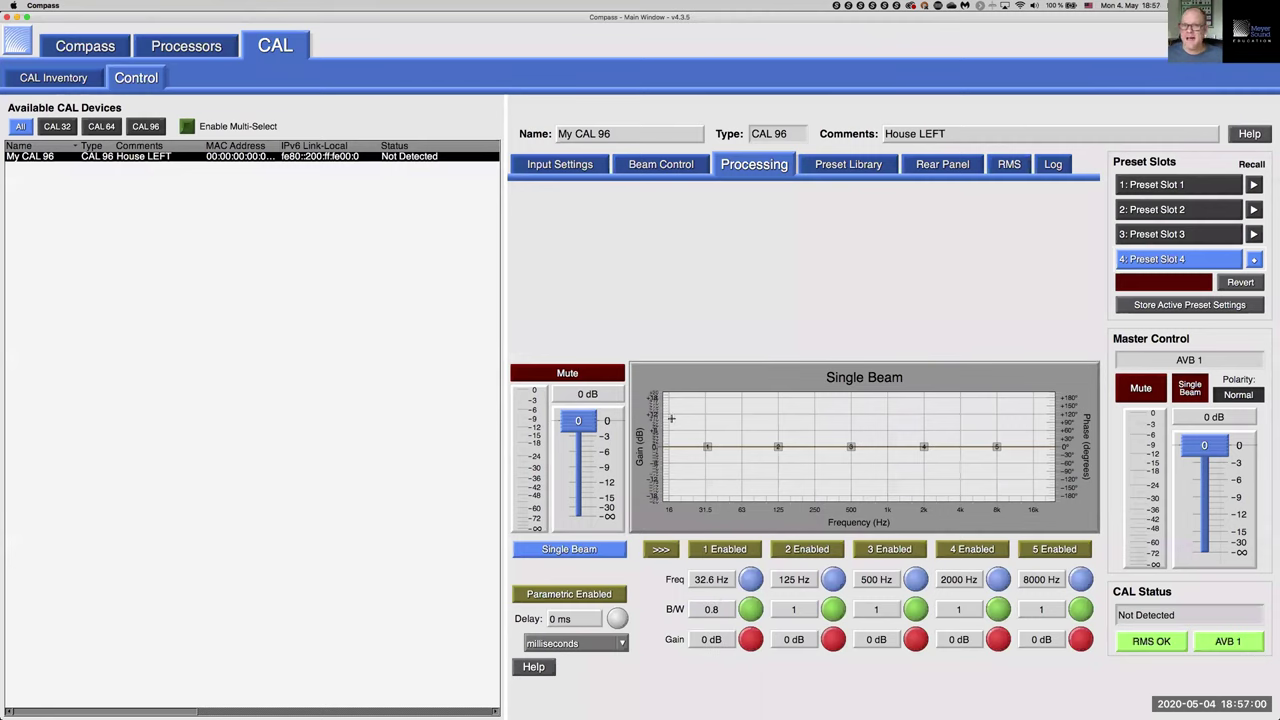
Split the beam with Top Split and view the per-beam Processing page.
{"action": "left_click", "coordinate": [657, 167]}
{"action": "left_click", "coordinate": [630, 260]}
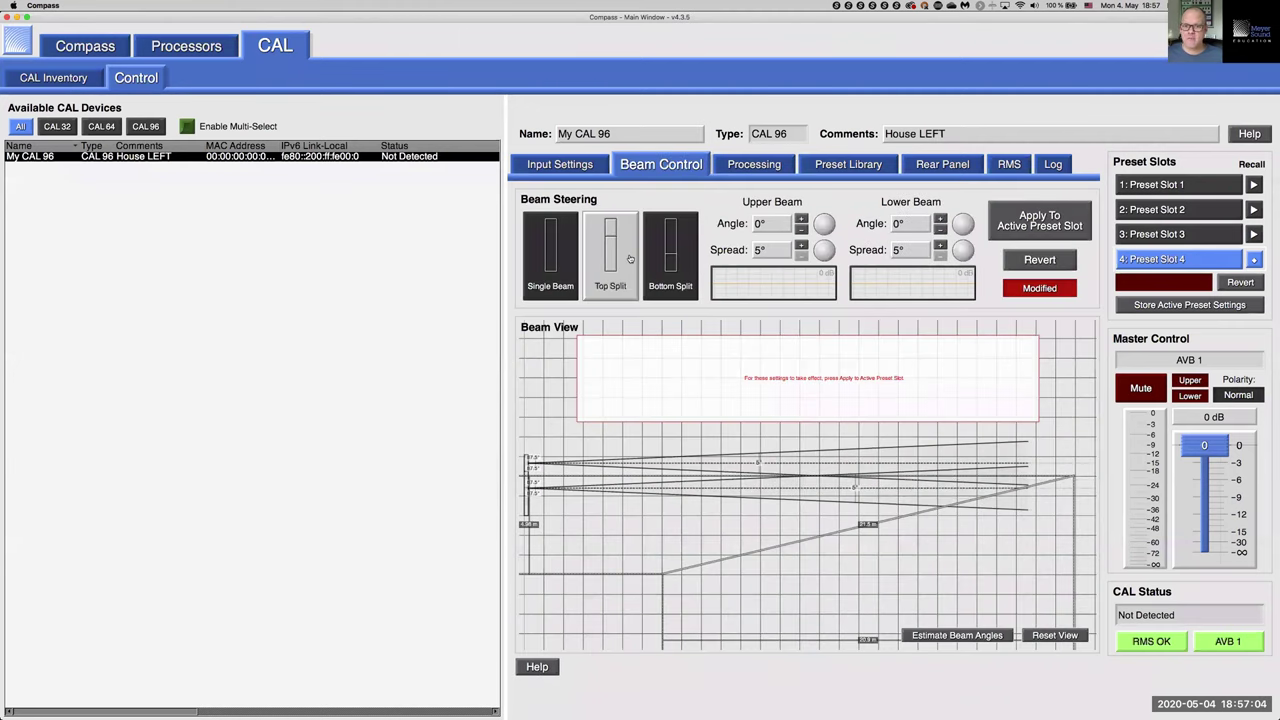
{"action": "left_click", "coordinate": [731, 163]}
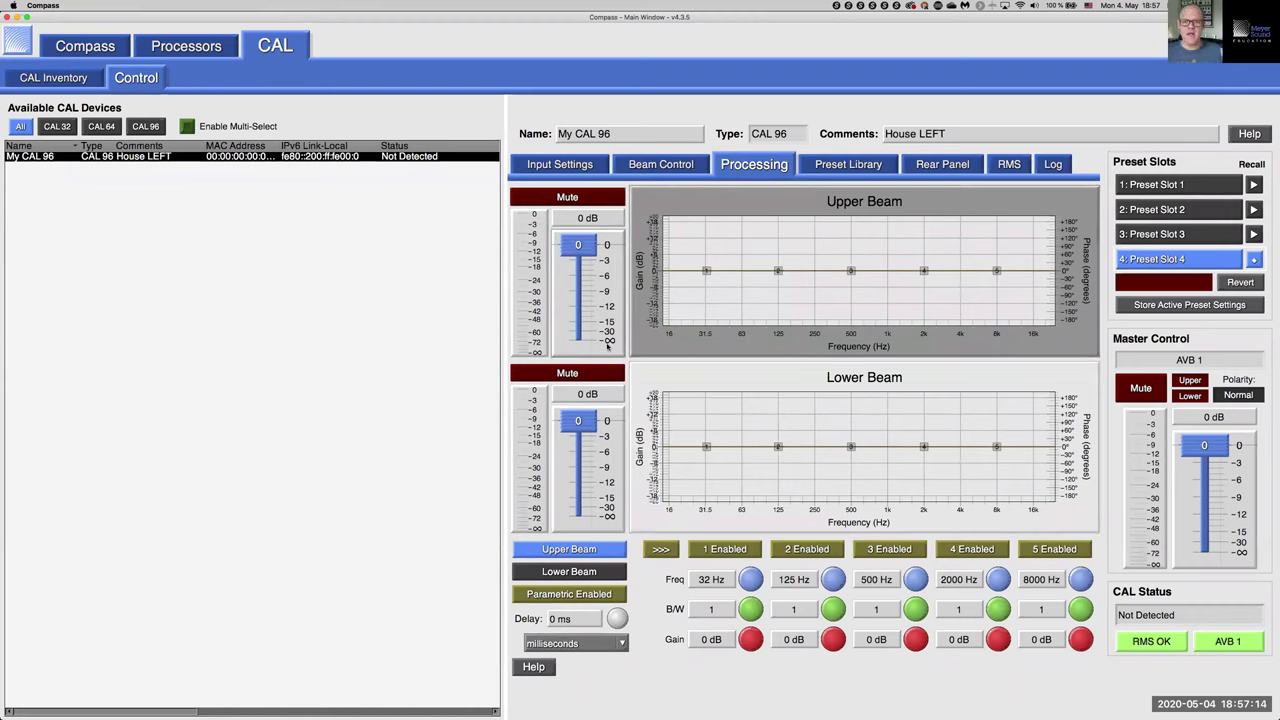
Mute and then unmute both the Lower Beam and Upper Beam EQs.
{"action": "left_click", "coordinate": [606, 373]}
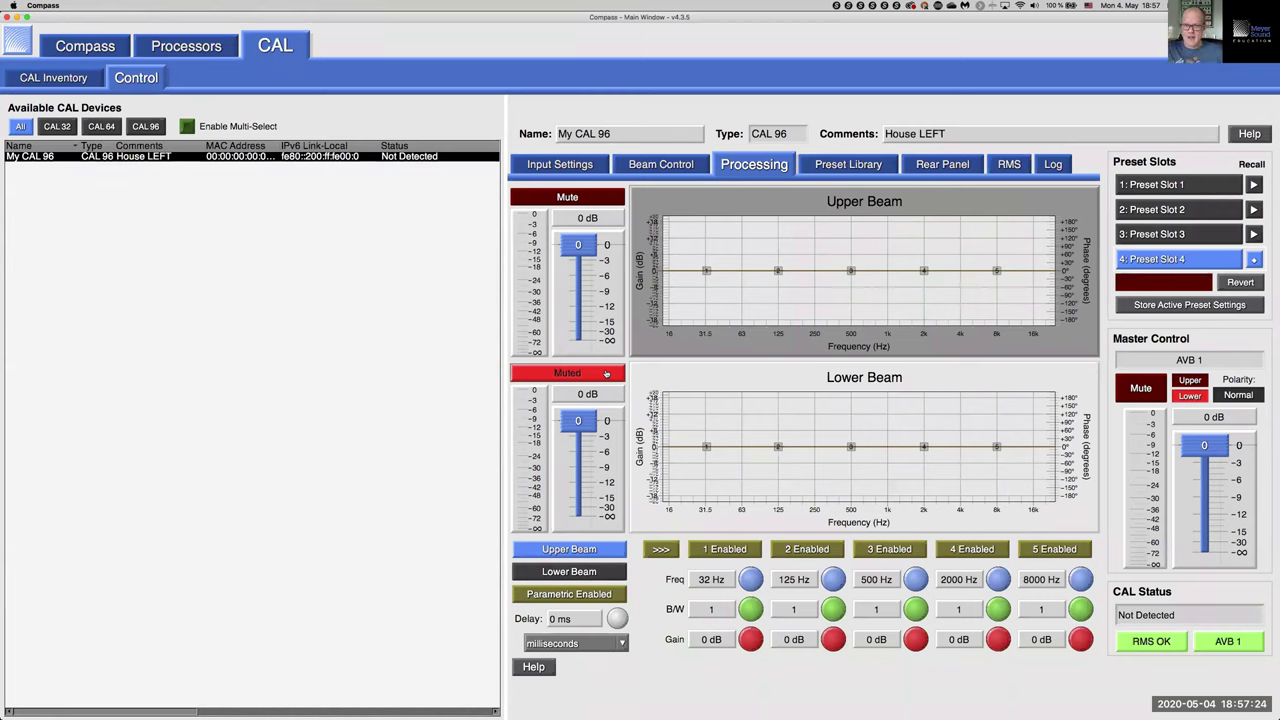
{"action": "left_click", "coordinate": [580, 198]}
{"action": "left_click", "coordinate": [584, 373]}
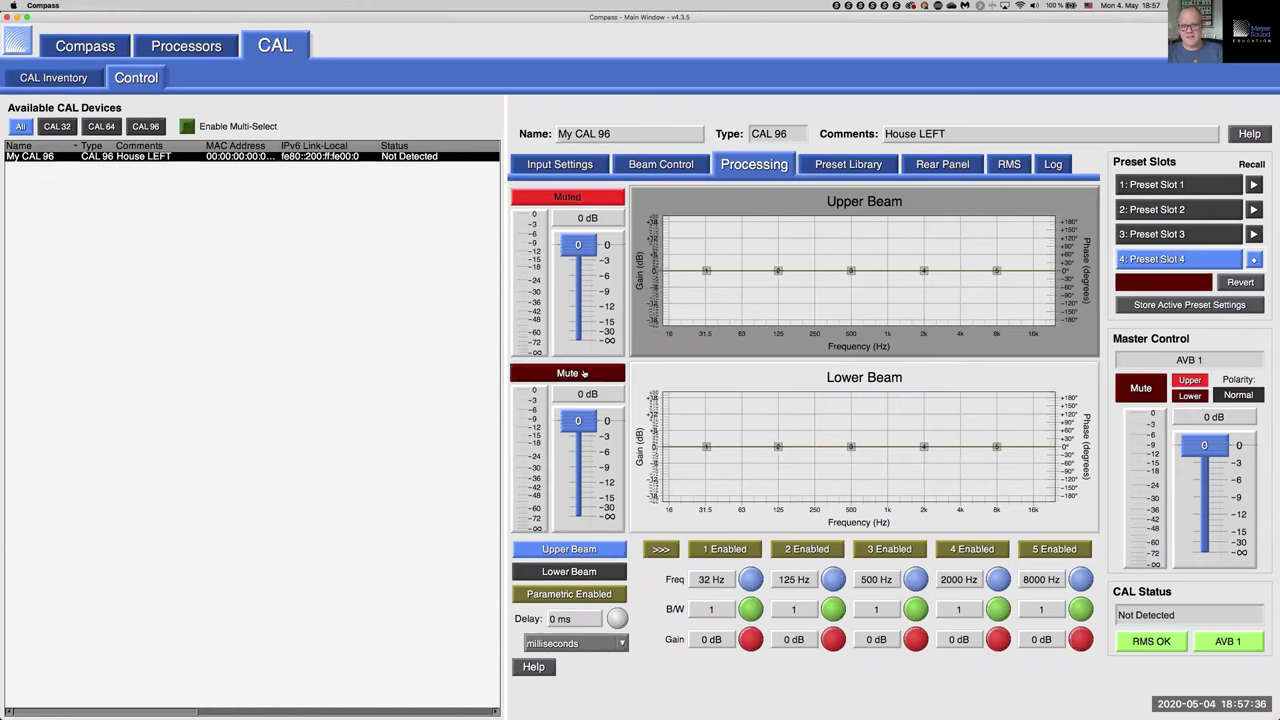
{"action": "left_click", "coordinate": [598, 197]}
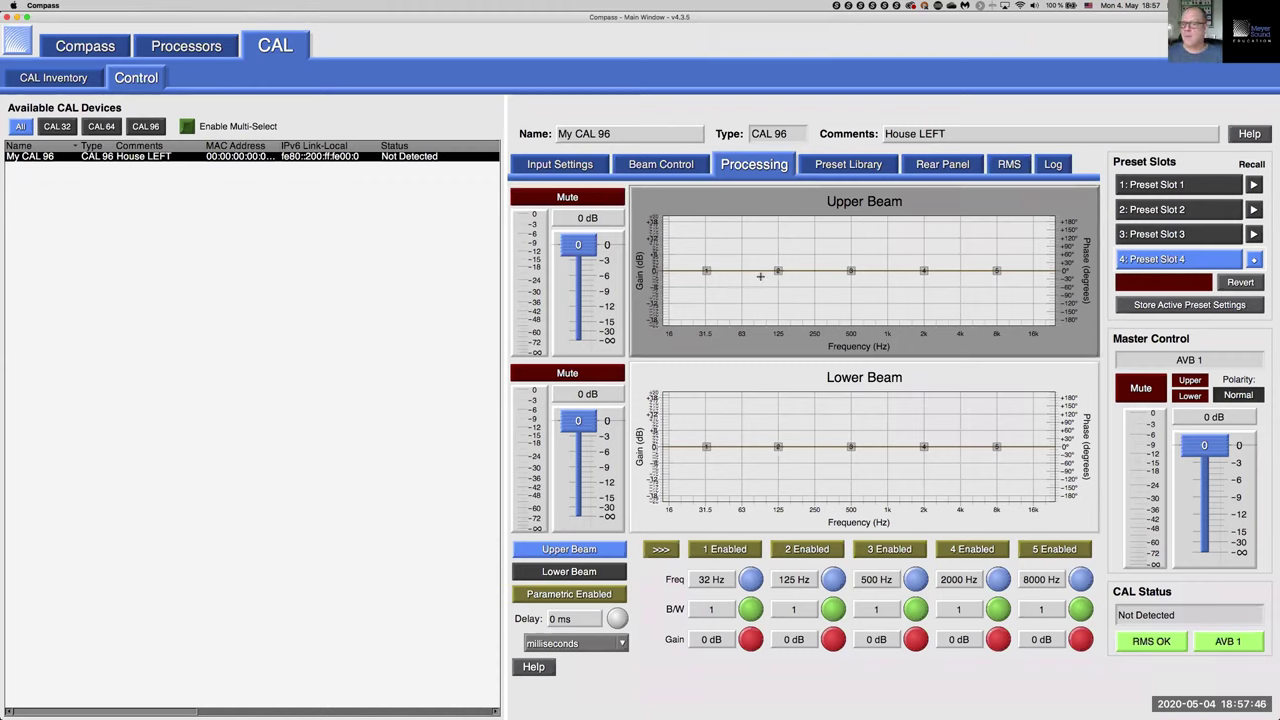
{"action": "left_click", "coordinate": [662, 164]}
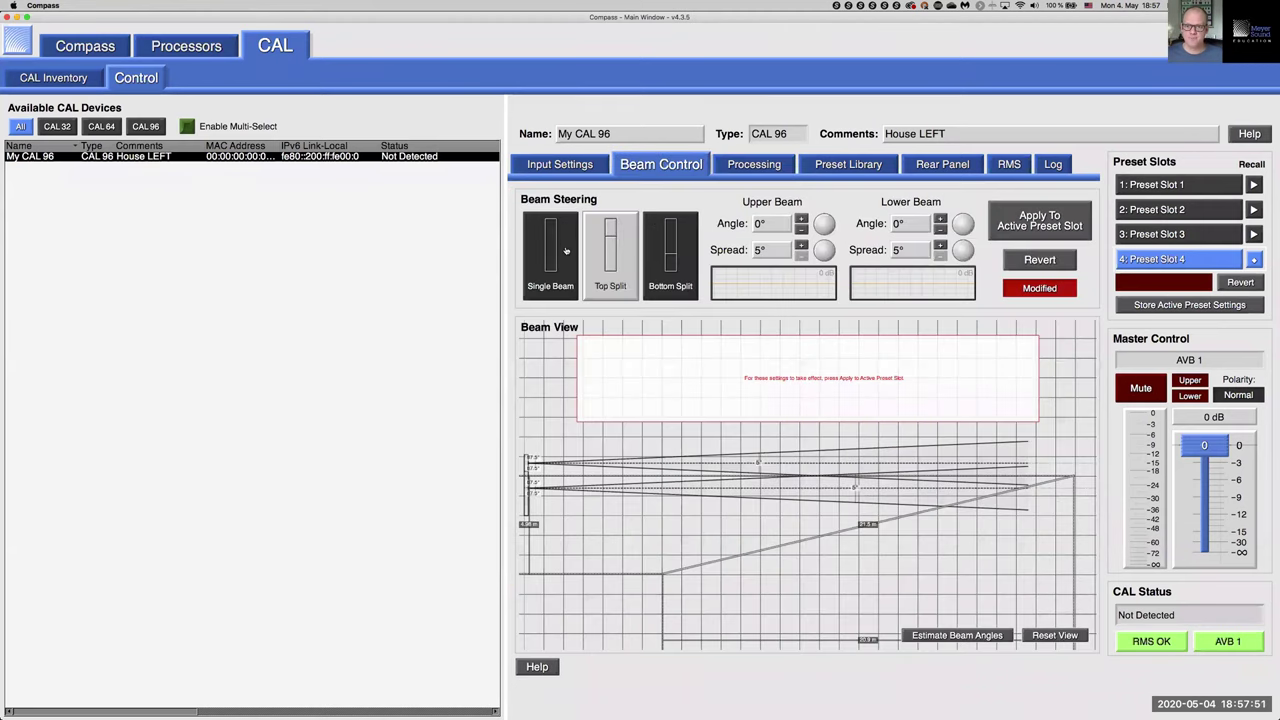
{"action": "left_click", "coordinate": [805, 166]}
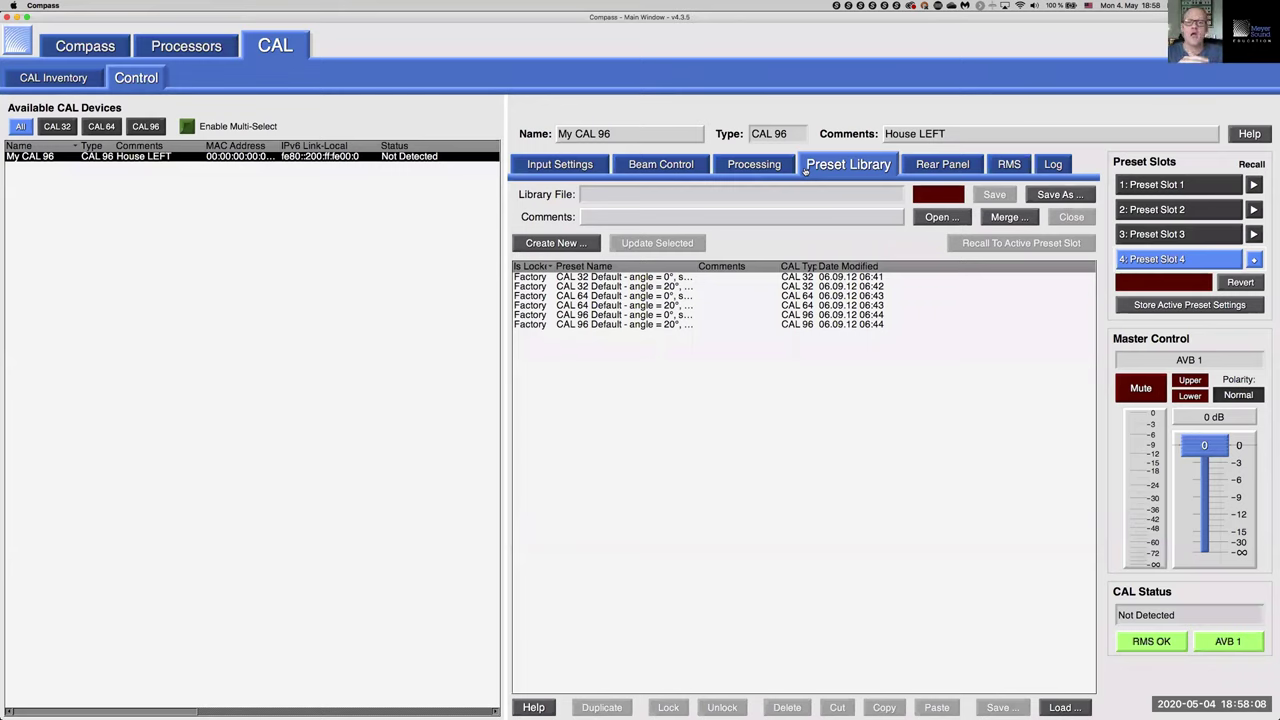
{"action": "left_click", "coordinate": [751, 164]}
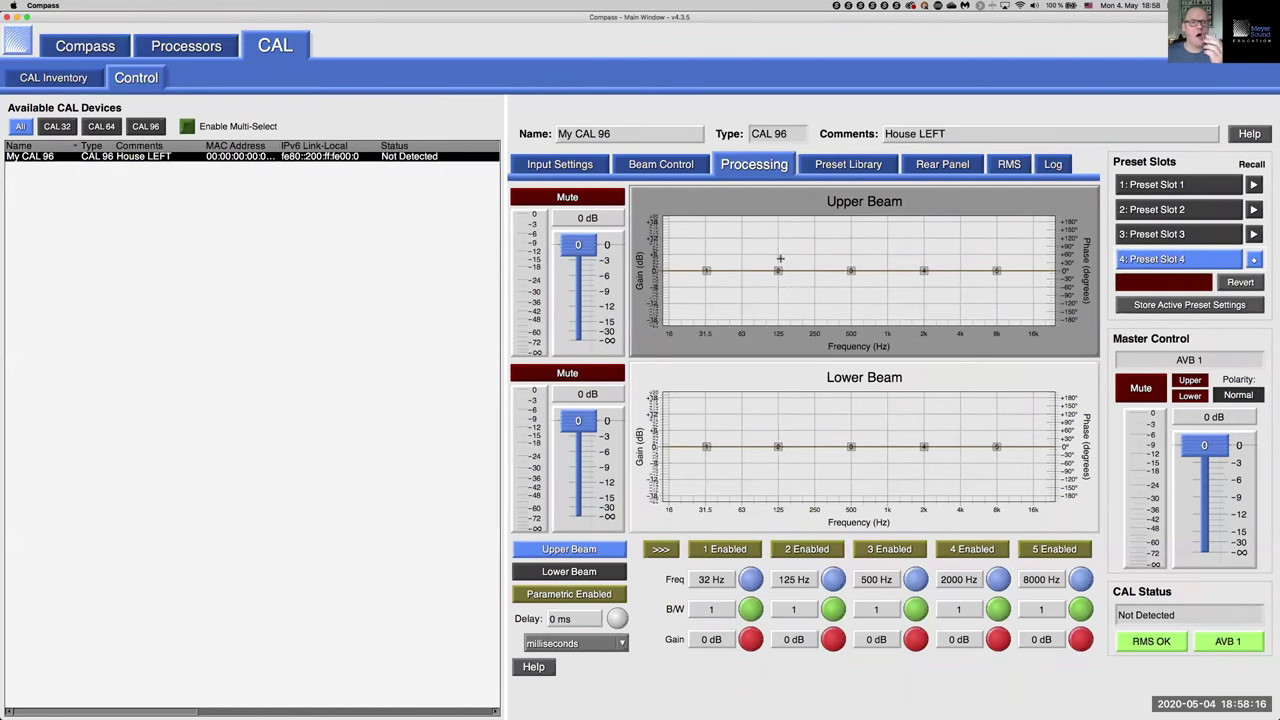
{"action": "left_click", "coordinate": [697, 166]}
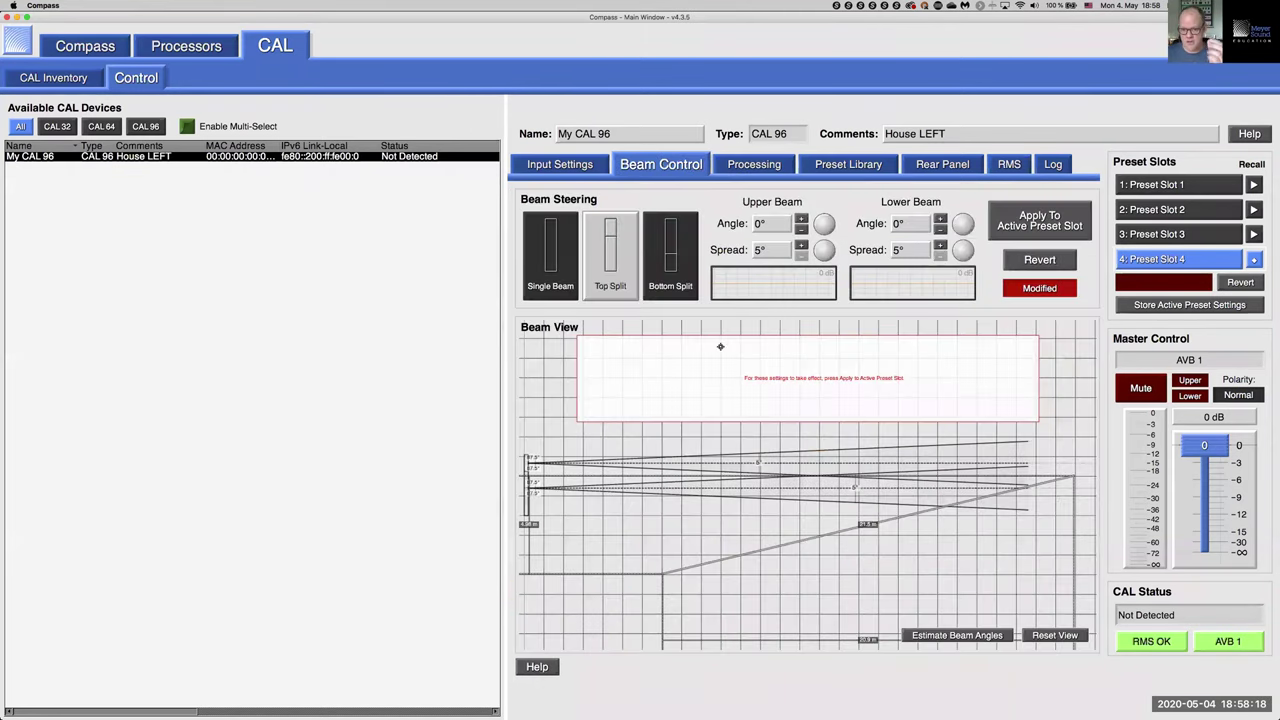
{"action": "left_click", "coordinate": [558, 262]}
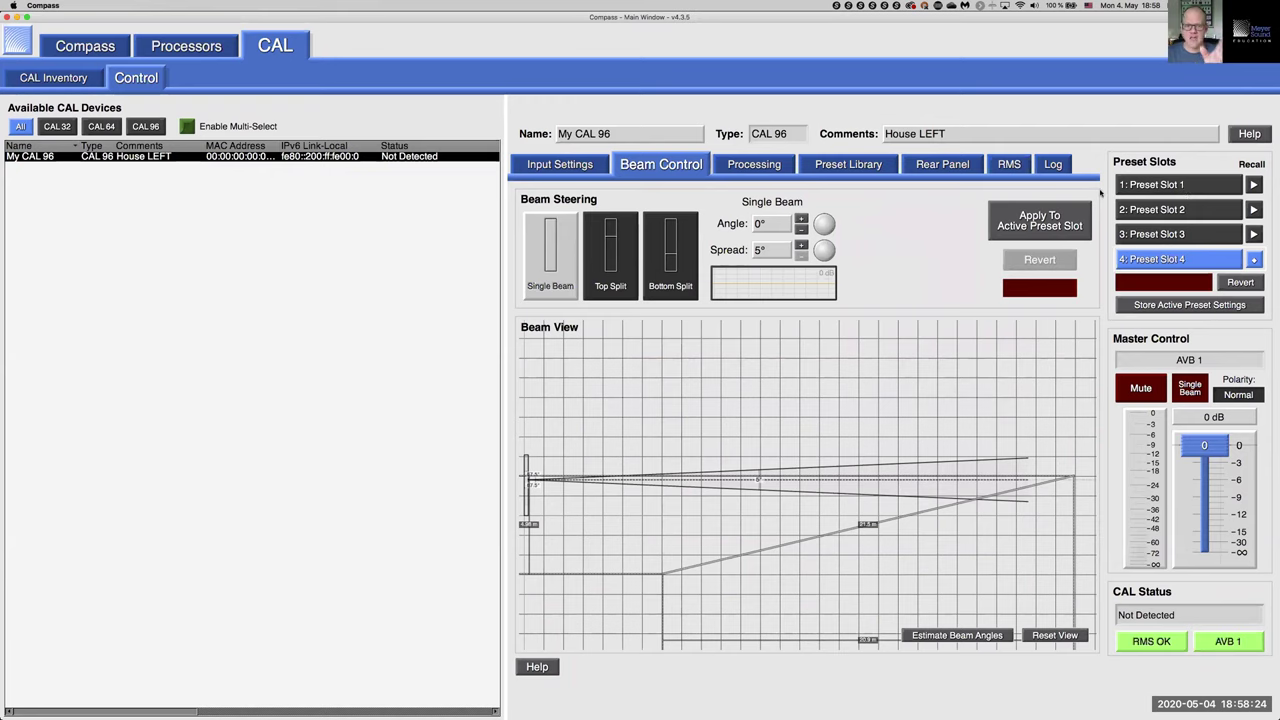
{"action": "left_click", "coordinate": [759, 166]}
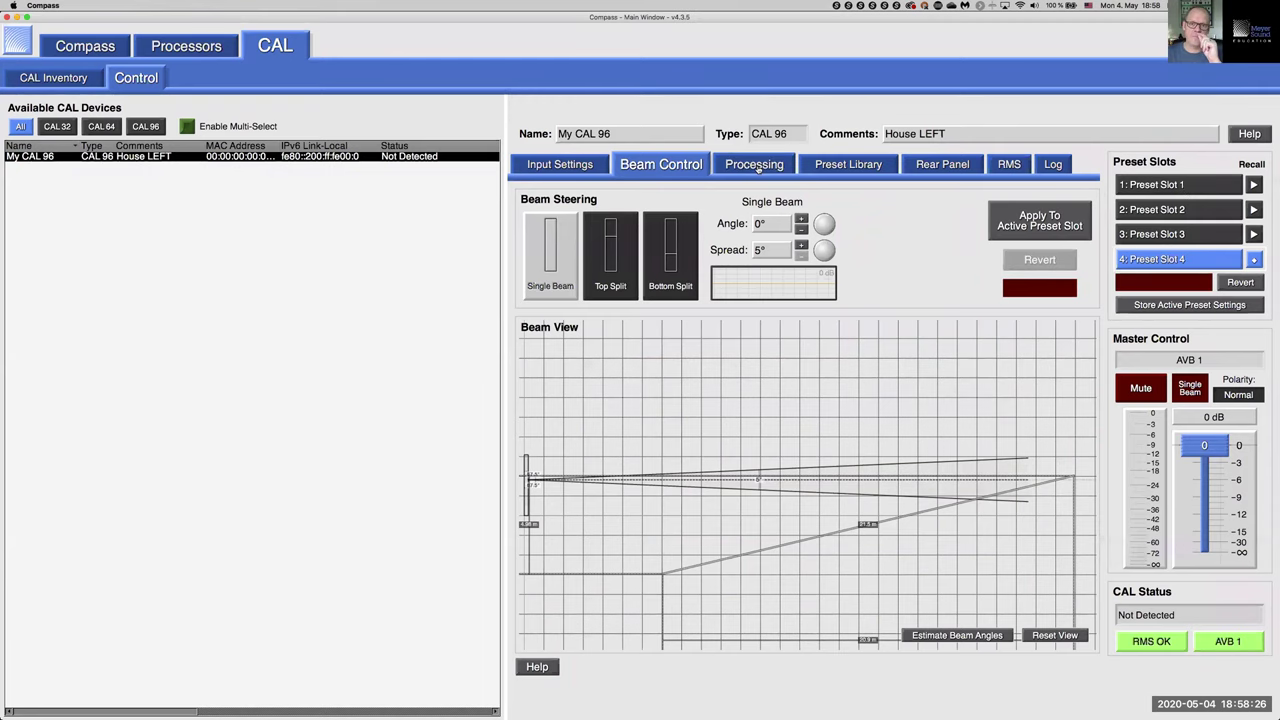
{"action": "left_click", "coordinate": [632, 166]}
{"action": "left_click", "coordinate": [610, 250]}
{"action": "left_click", "coordinate": [749, 167]}
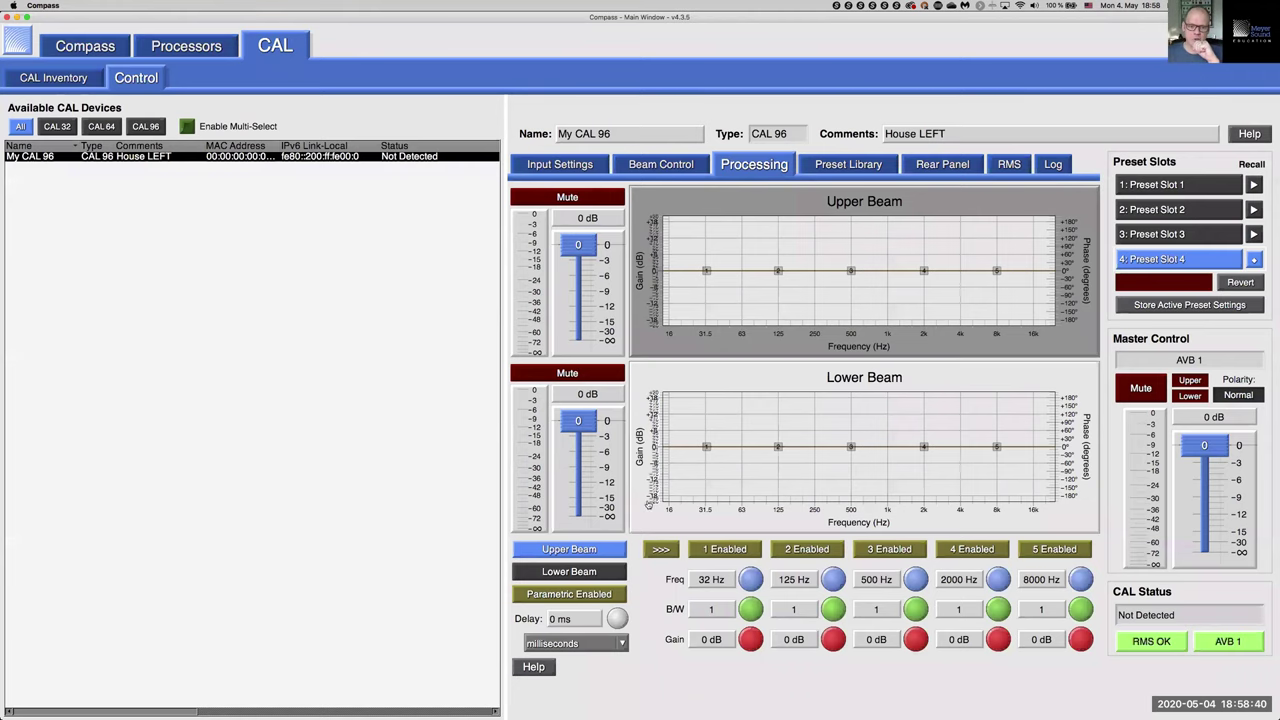
{"action": "left_click", "coordinate": [608, 572]}
{"action": "left_click", "coordinate": [611, 552]}
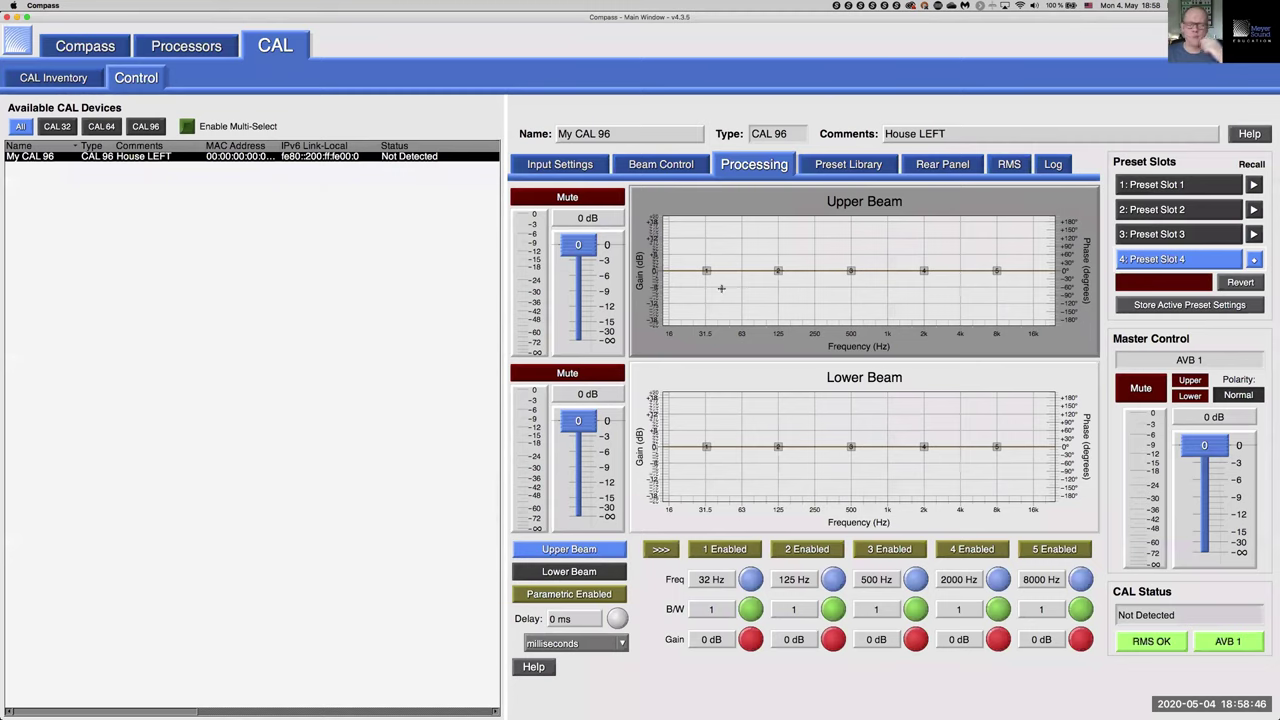
Glance at the preset library, then show My CAL 96's Rear Panel page.
{"action": "left_click", "coordinate": [861, 165]}
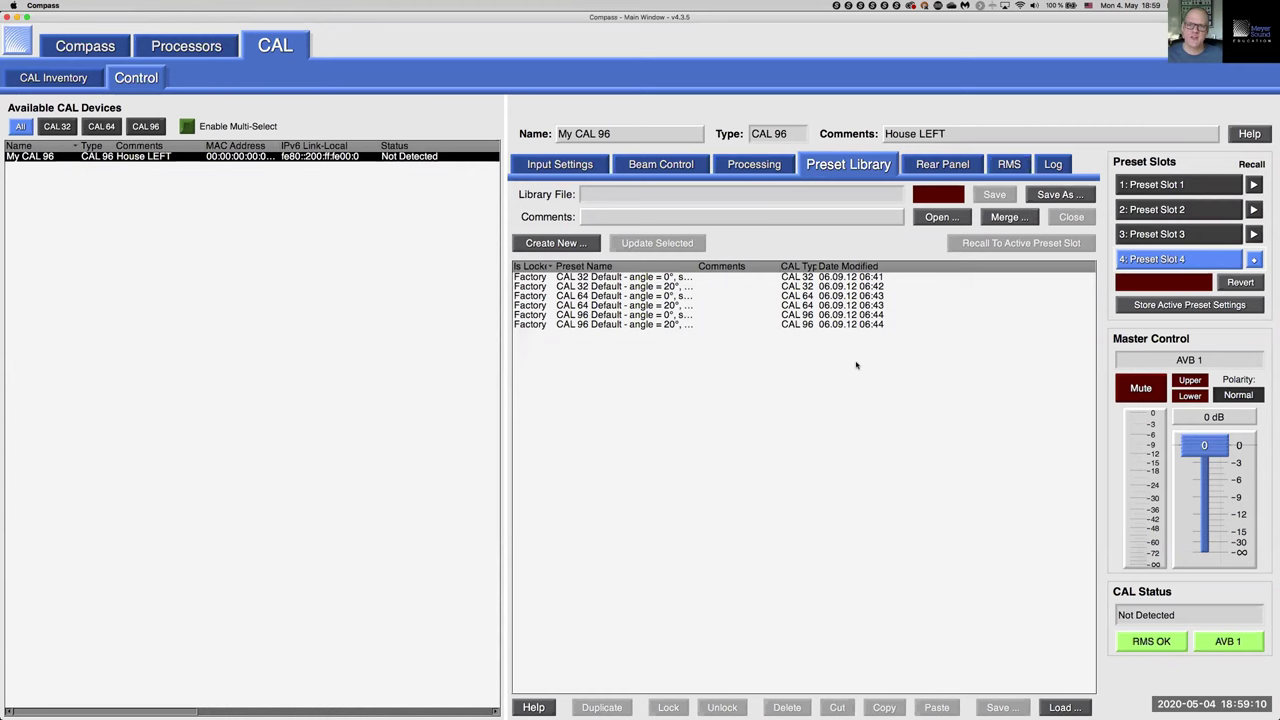
{"action": "left_click", "coordinate": [940, 166]}
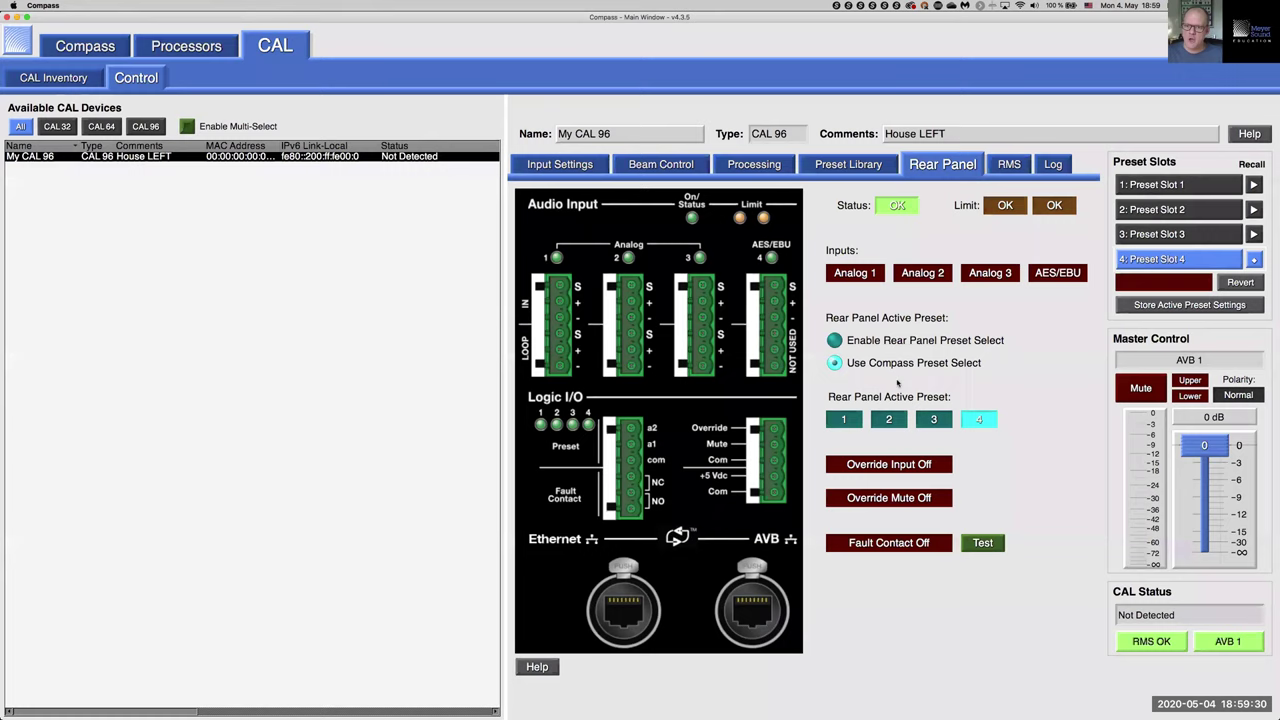
Toggle the Active Preset source, leaving Use Compass Preset Select on, and try input override.
{"action": "left_click", "coordinate": [835, 340]}
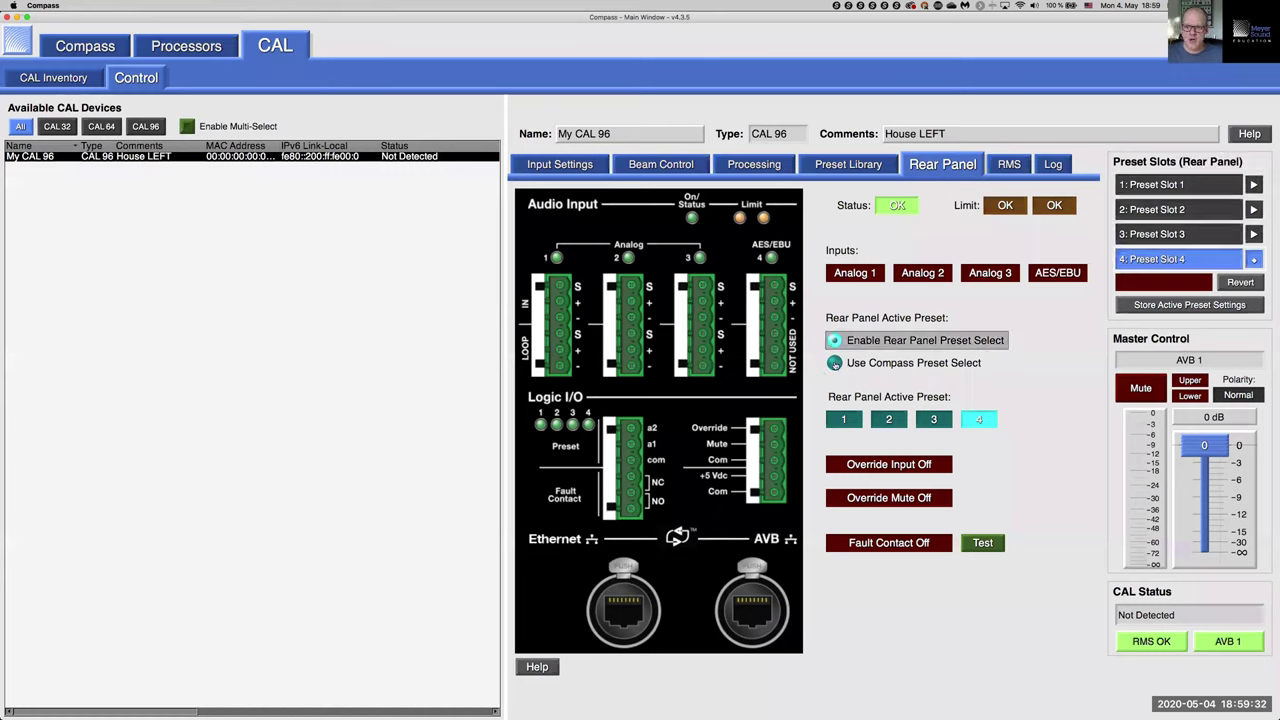
{"action": "left_click", "coordinate": [835, 363]}
{"action": "left_click", "coordinate": [835, 341]}
{"action": "left_click", "coordinate": [835, 363]}
{"action": "left_click", "coordinate": [835, 341]}
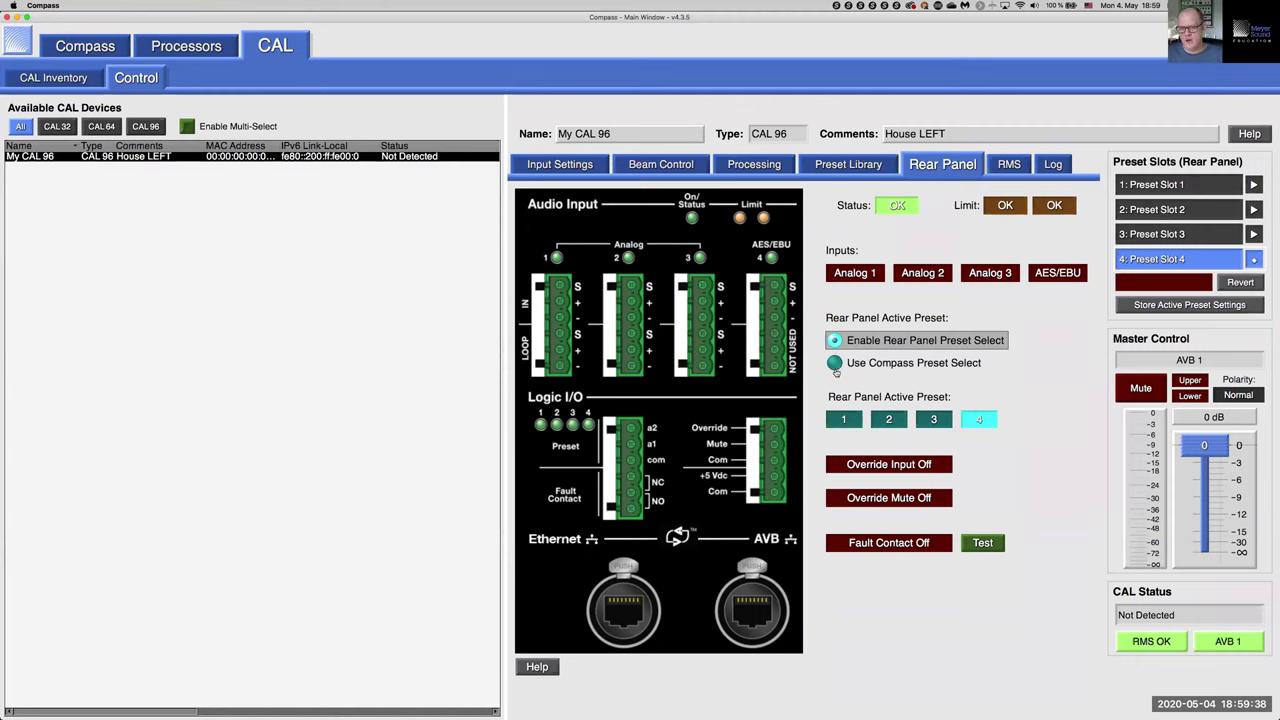
{"action": "left_click", "coordinate": [836, 369]}
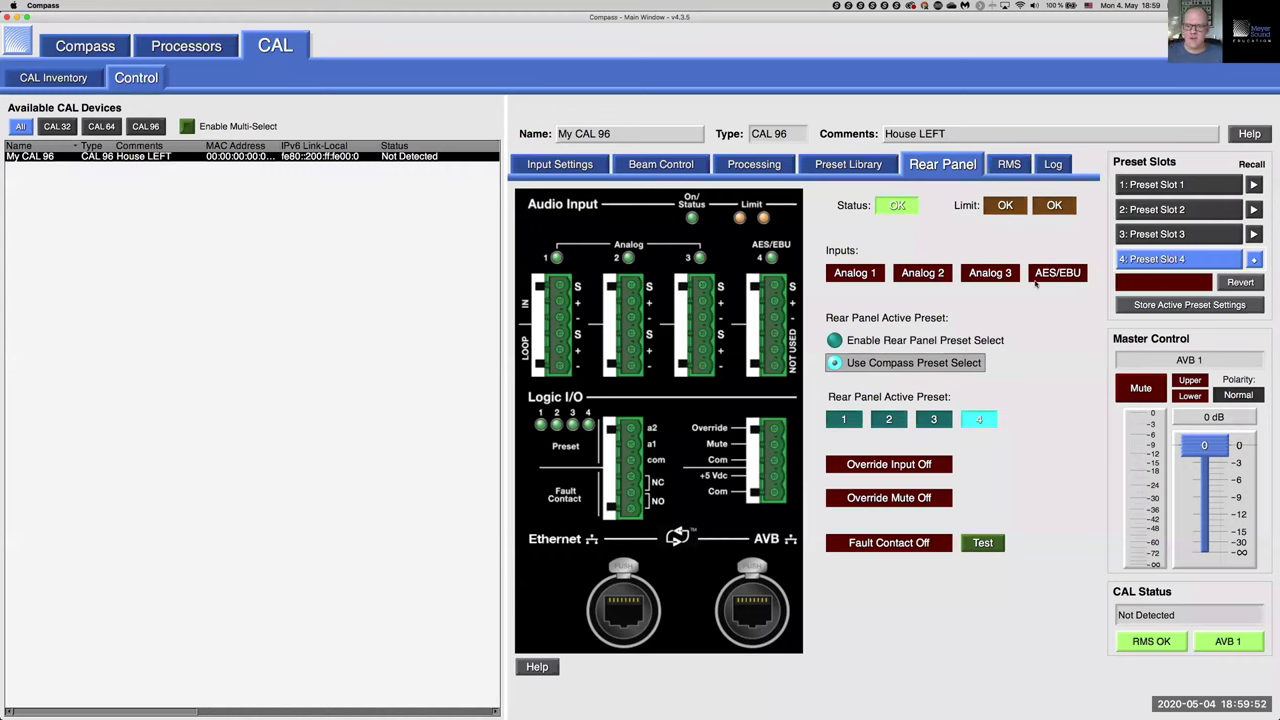
{"action": "left_click", "coordinate": [926, 469]}
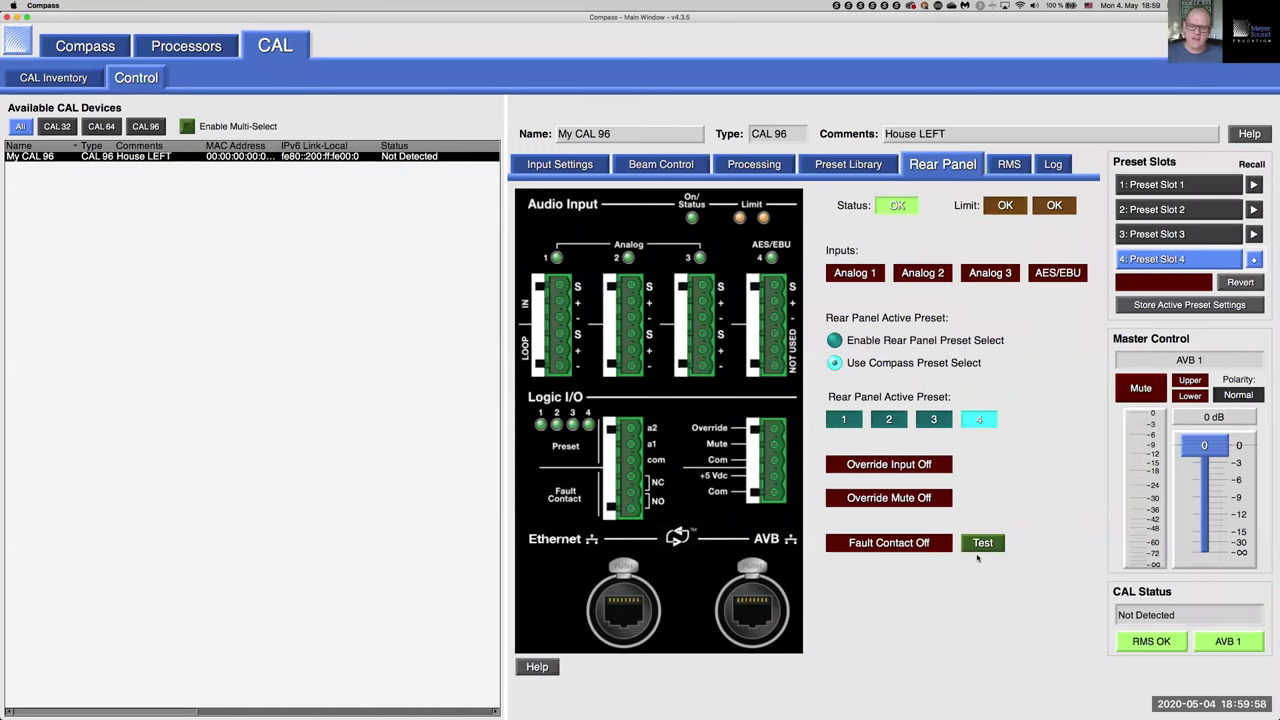
Test the fault contact three times, then show the RMS status readouts.
{"action": "left_click", "coordinate": [978, 545]}
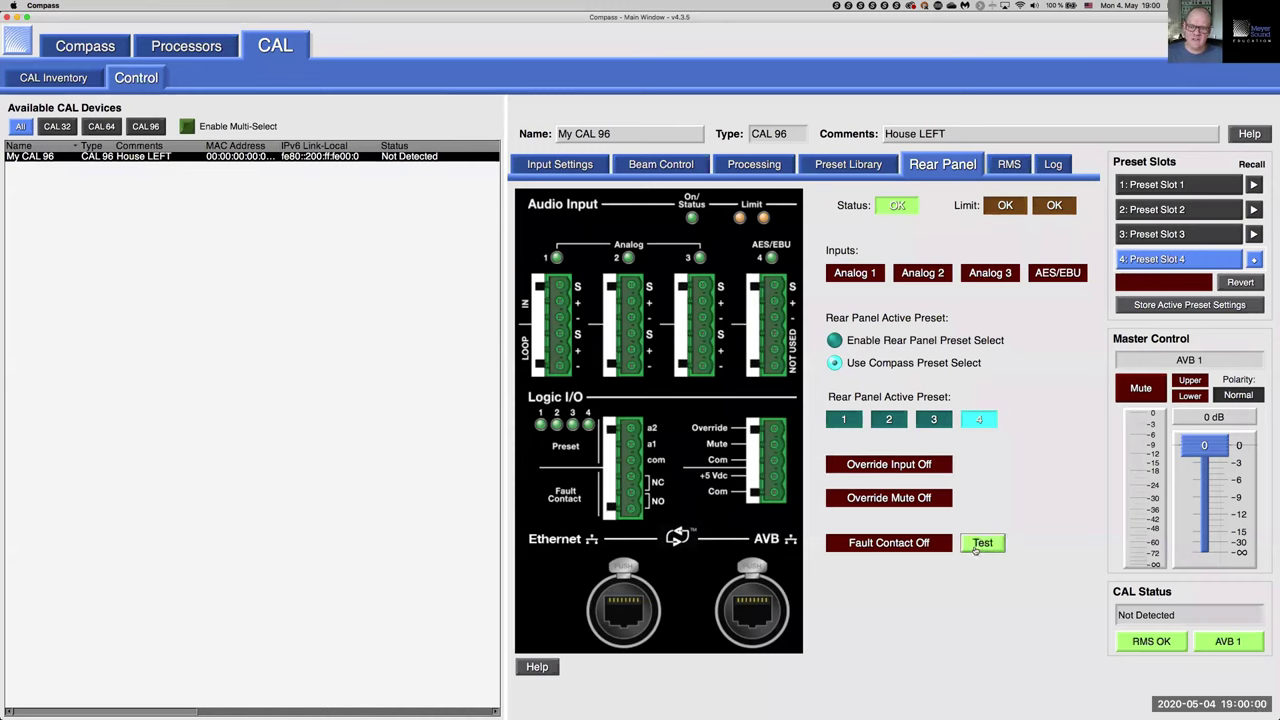
{"action": "left_click", "coordinate": [977, 548]}
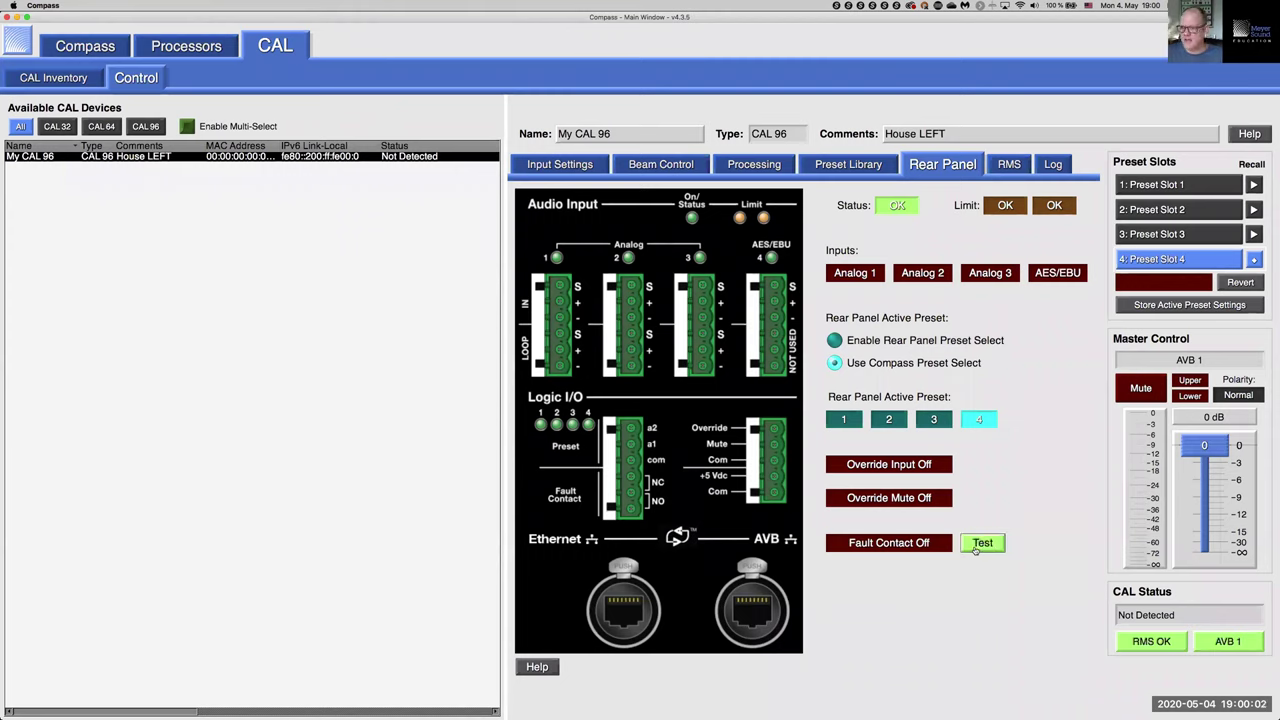
{"action": "left_click", "coordinate": [977, 548]}
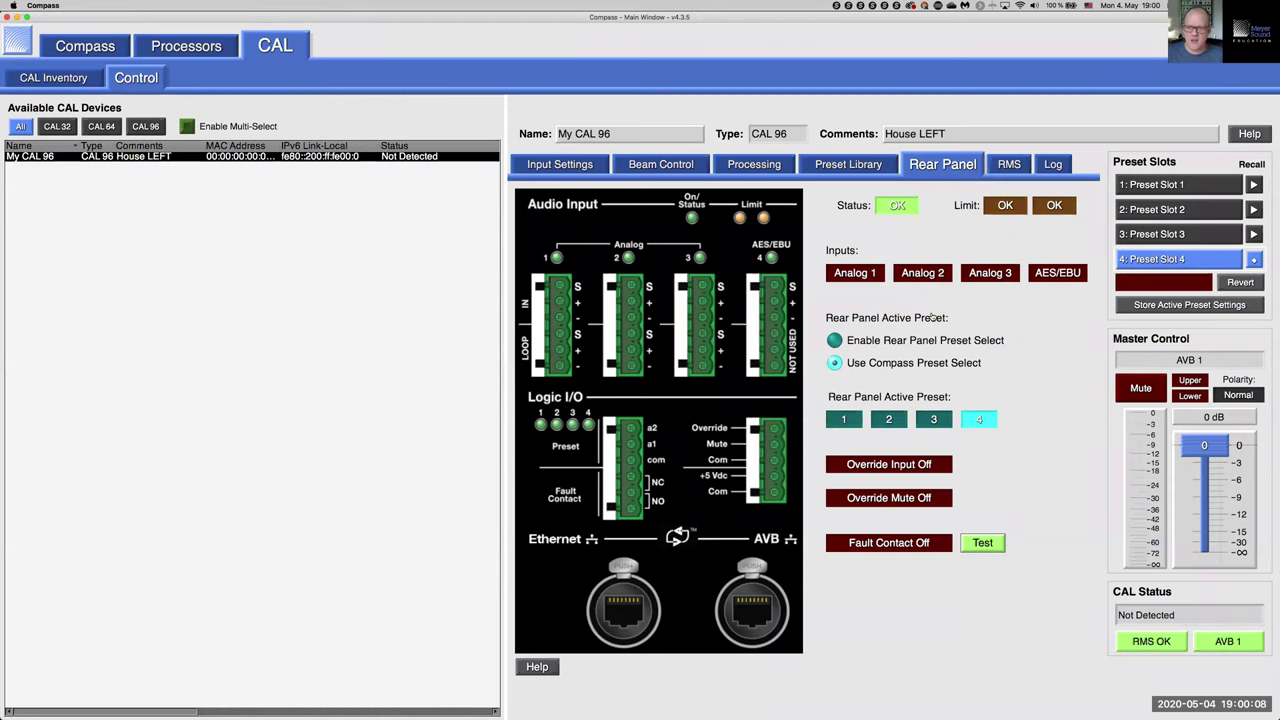
{"action": "left_click", "coordinate": [1010, 165]}
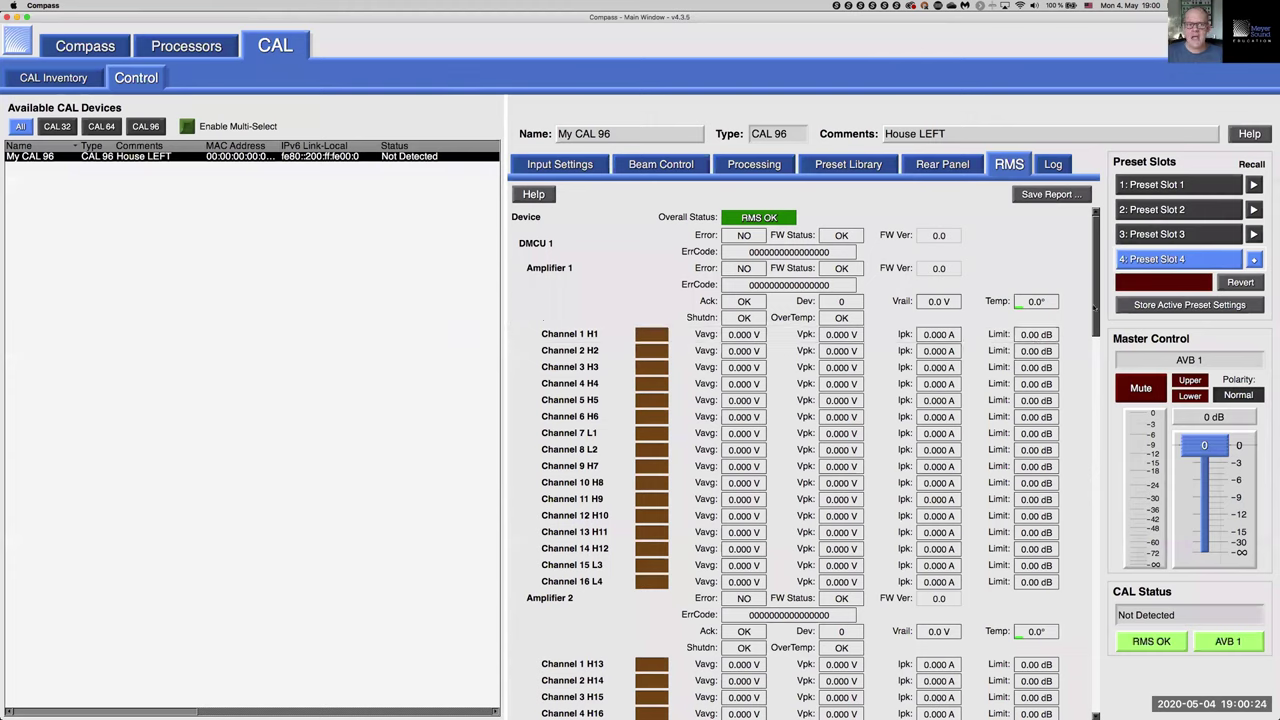
Scroll the RMS page, review My CAL 96's Log entries, then return to its Input Settings.
{"action": "left_click_drag", "start_coordinate": [1094, 307], "coordinate": [1098, 262]}
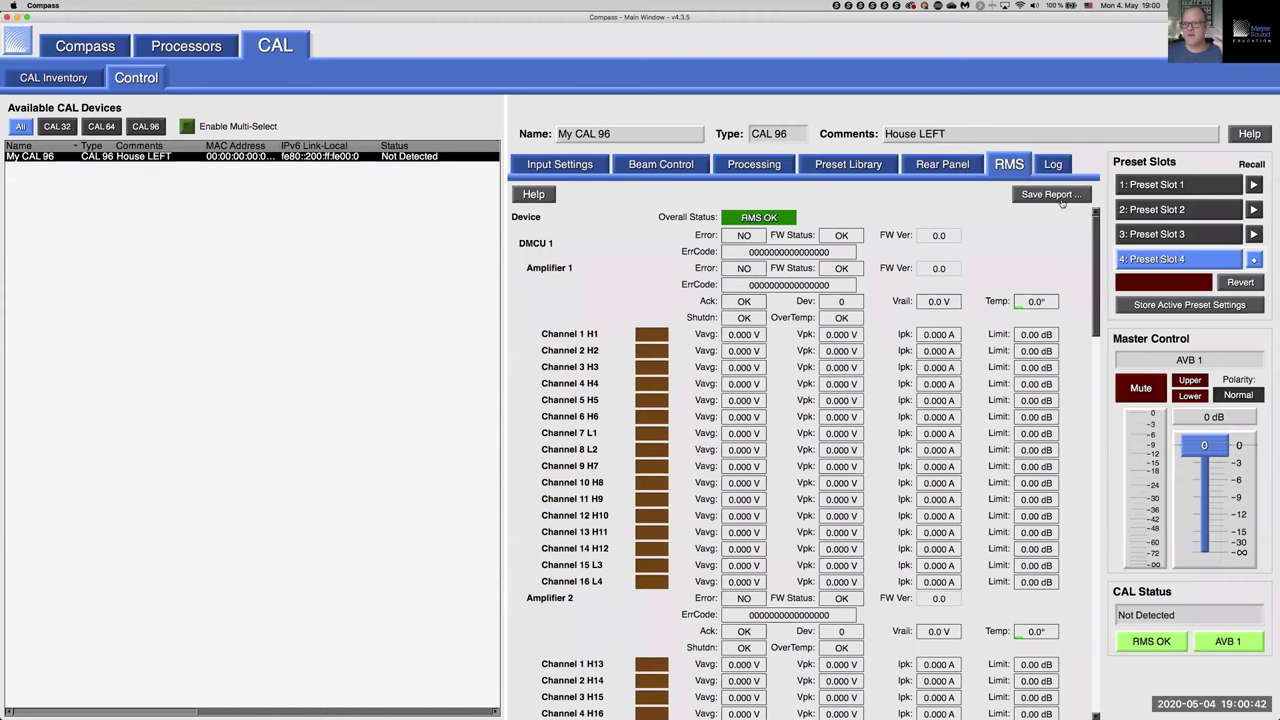
{"action": "left_click", "coordinate": [1055, 165]}
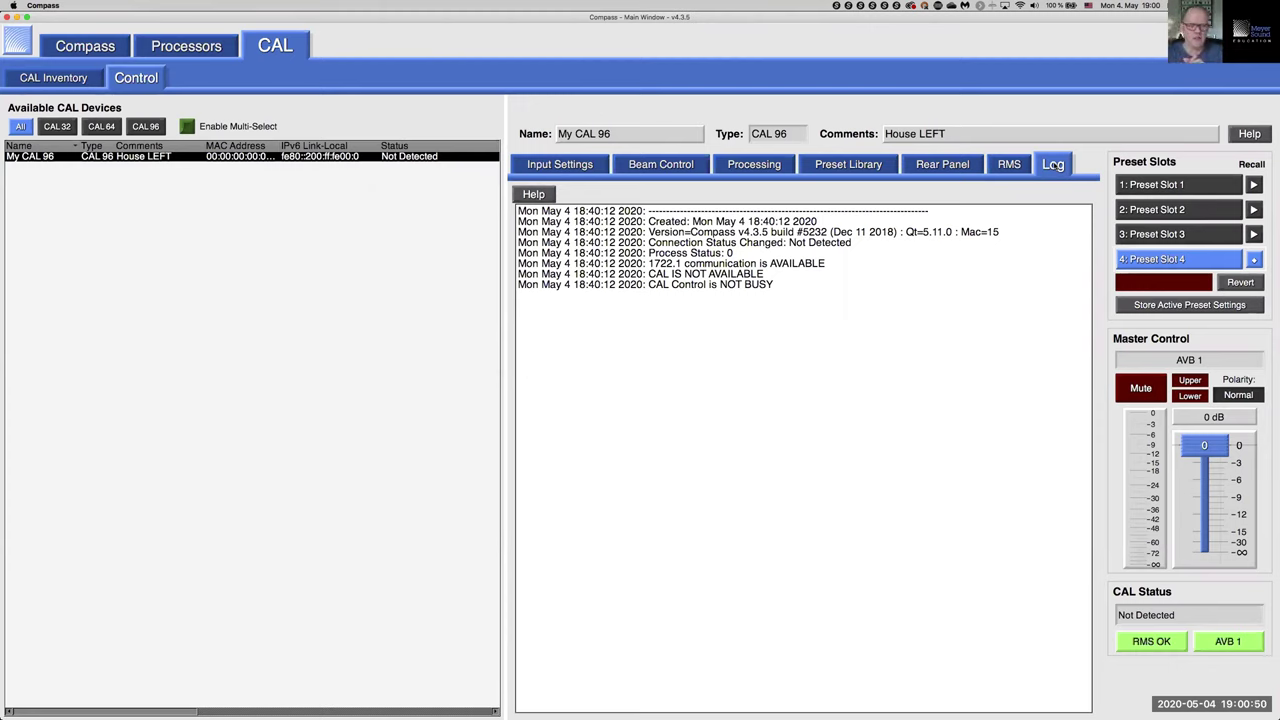
{"action": "left_click", "coordinate": [560, 167]}
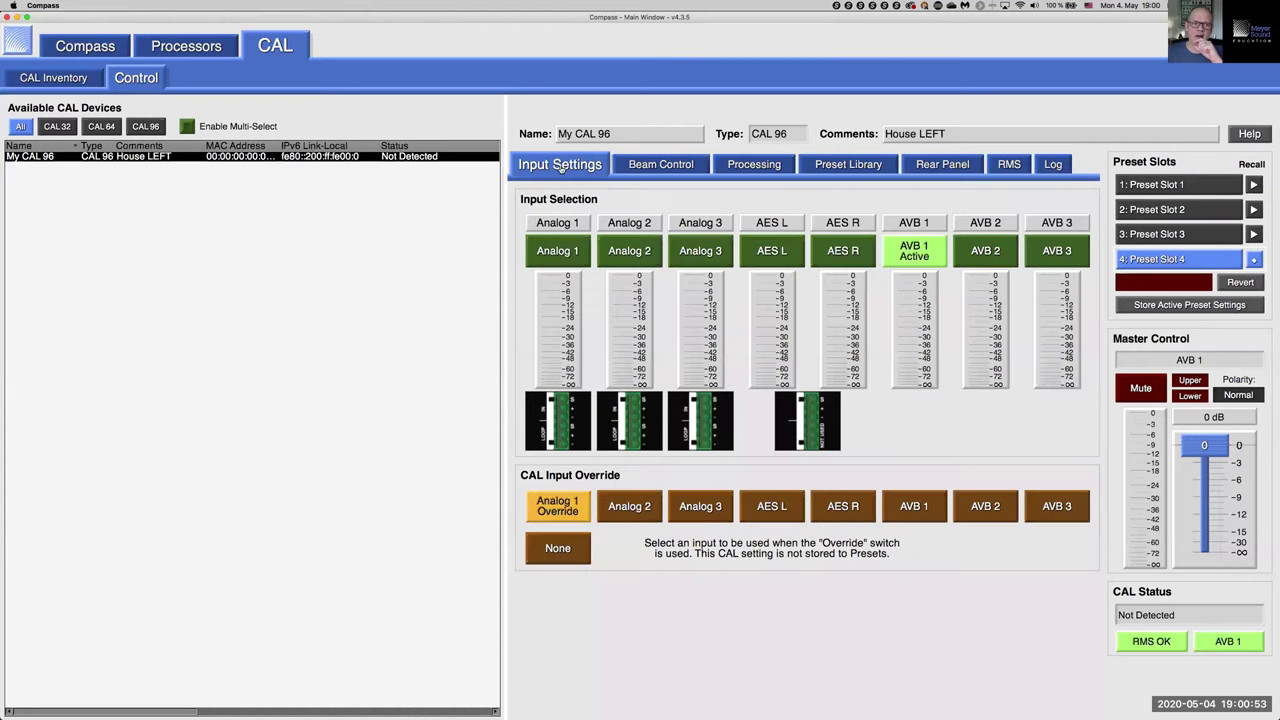
Add a second CAL 96 unit, CAL #2, and select it in the Control view.
{"action": "left_click", "coordinate": [66, 83]}
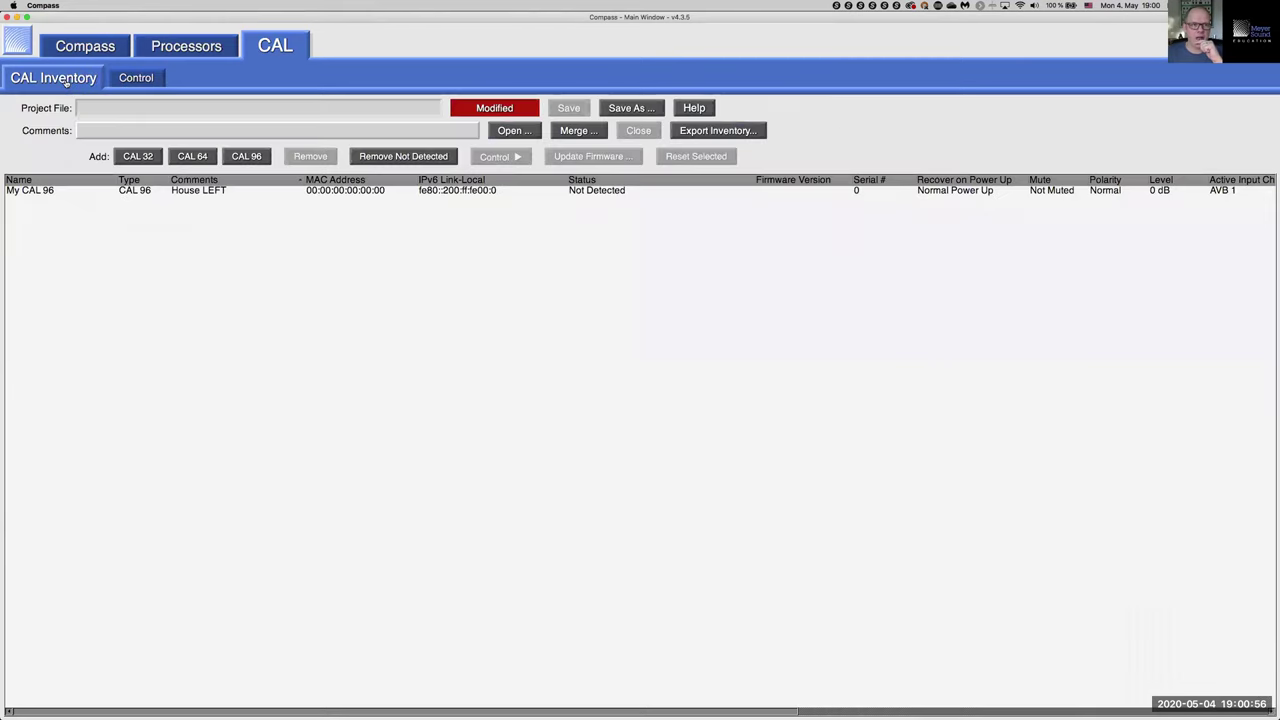
{"action": "left_click", "coordinate": [72, 190]}
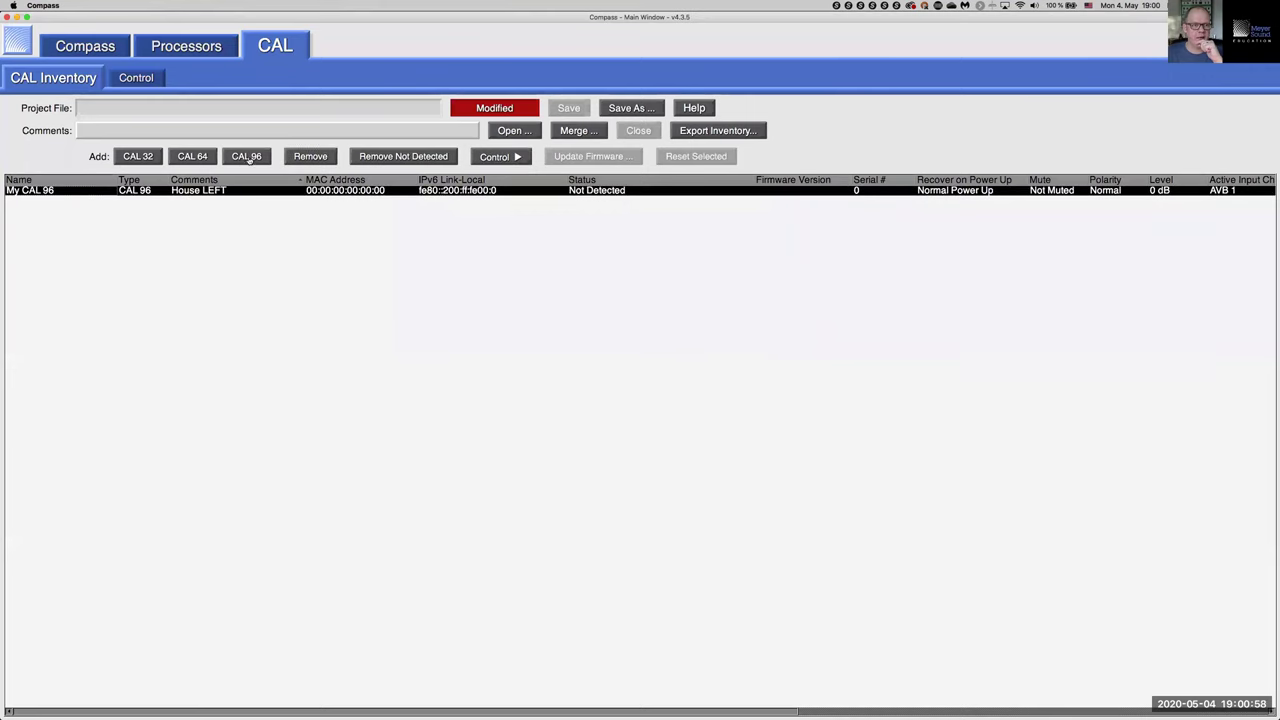
{"action": "left_click", "coordinate": [249, 158]}
{"action": "left_click", "coordinate": [74, 209]}
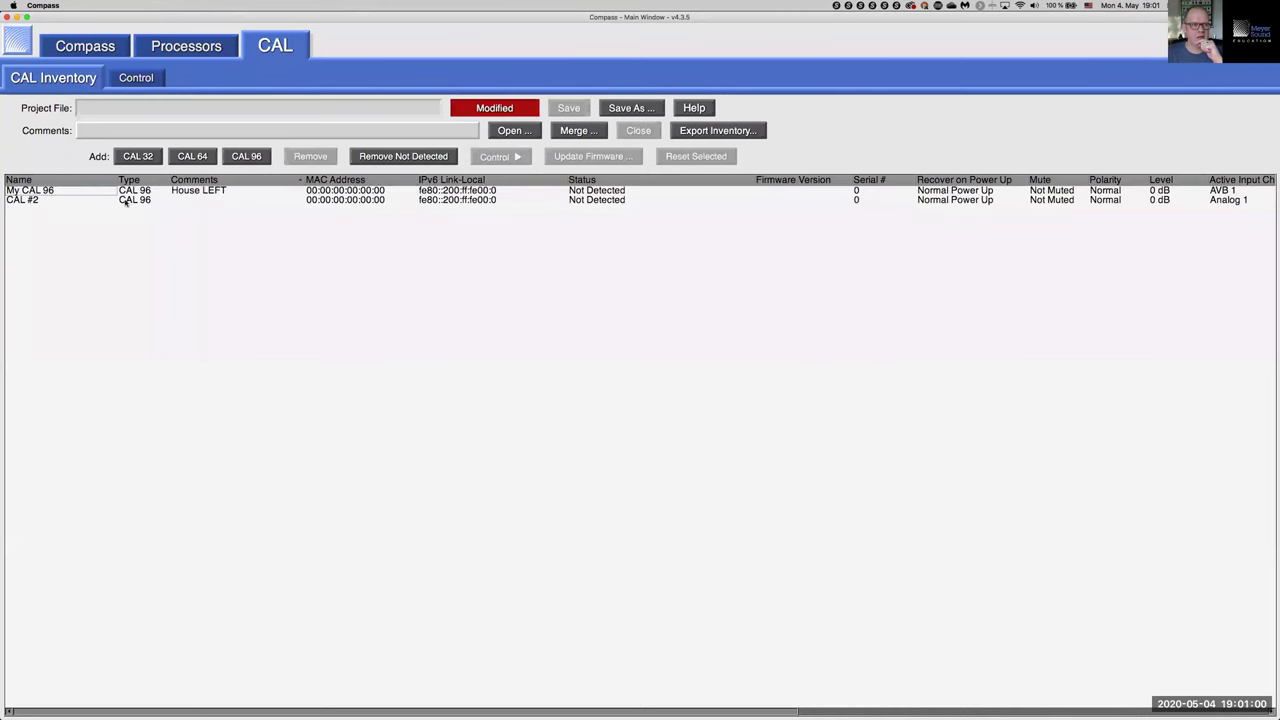
{"action": "left_click", "coordinate": [86, 202]}
{"action": "left_click", "coordinate": [133, 79]}
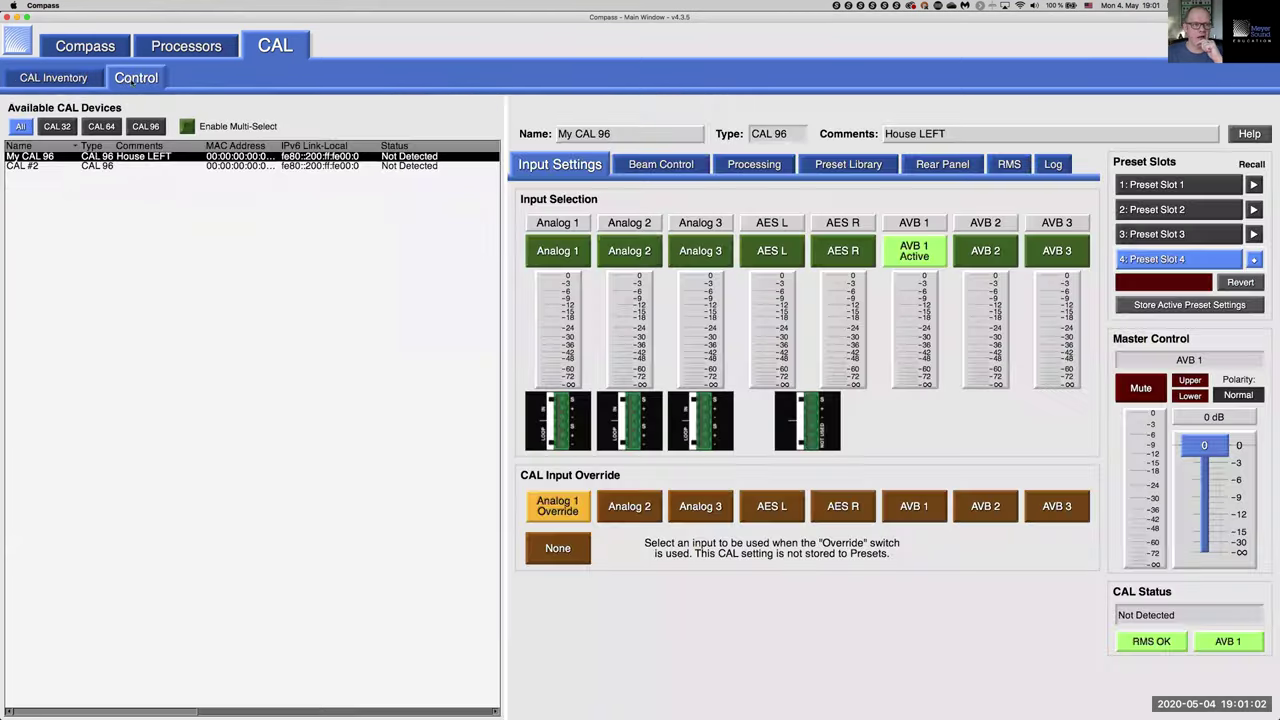
{"action": "left_click", "coordinate": [91, 168]}
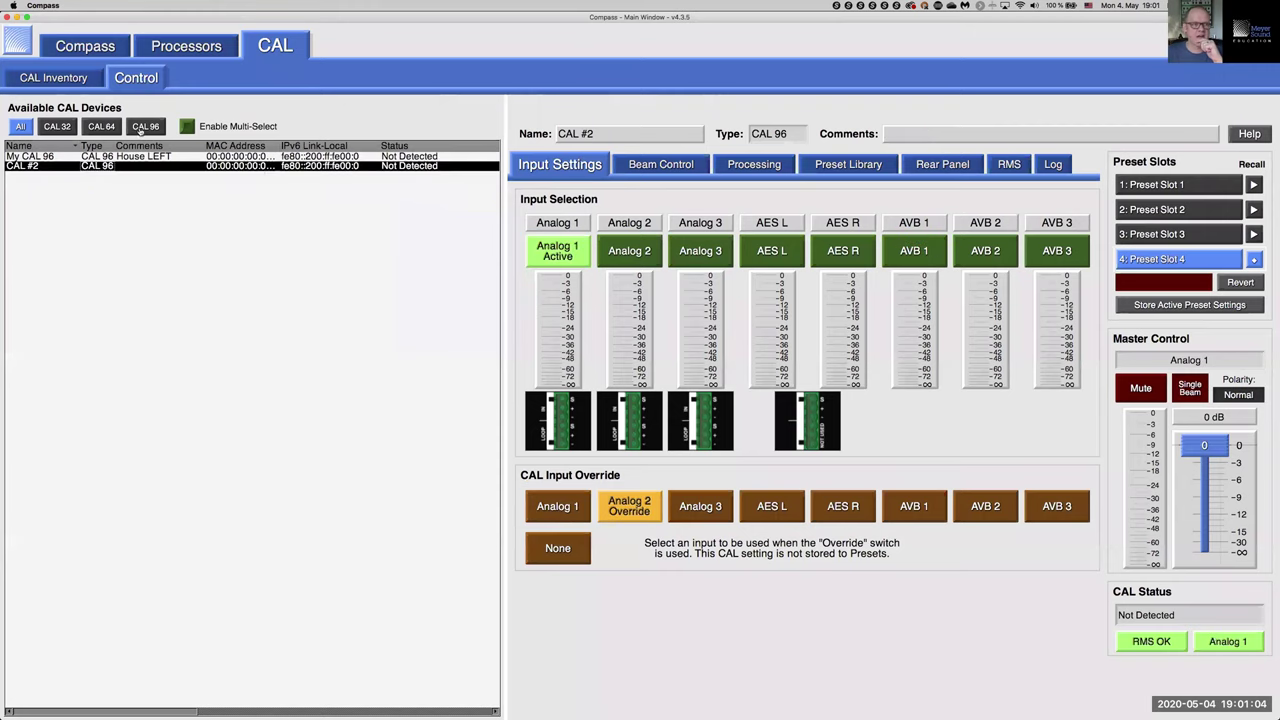
Rename CAL #2 to 'My Other CAL' and give it the comment 'House Right'.
{"action": "triple_click", "coordinate": [627, 133]}
{"action": "type", "text": "My Other CAL"}
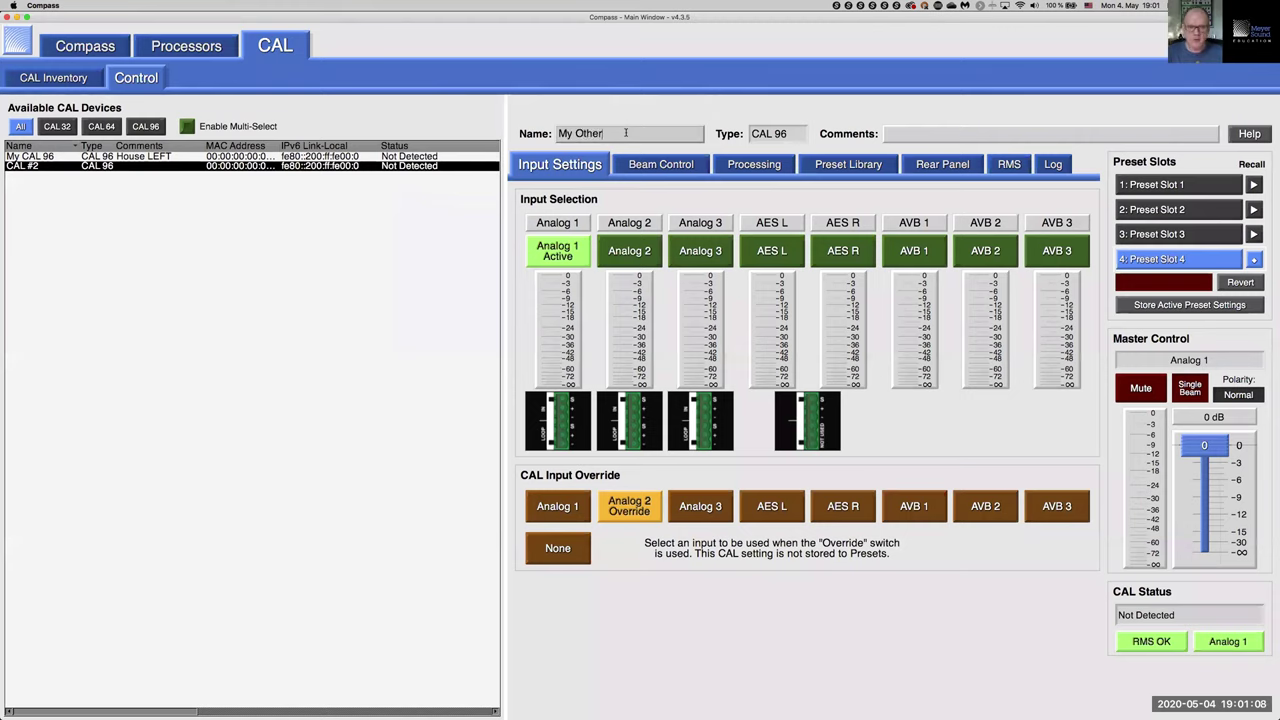
{"action": "left_click", "coordinate": [912, 135]}
{"action": "type", "text": "House Right"}
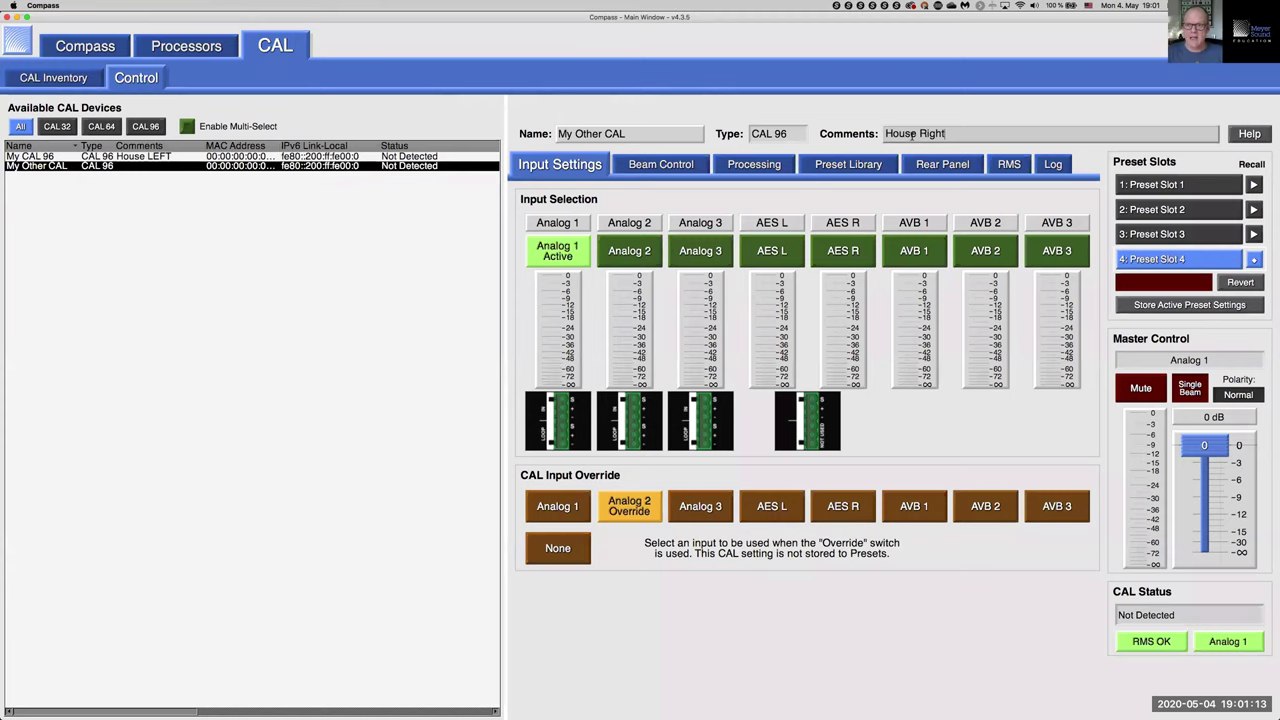
{"action": "key", "text": "Return"}
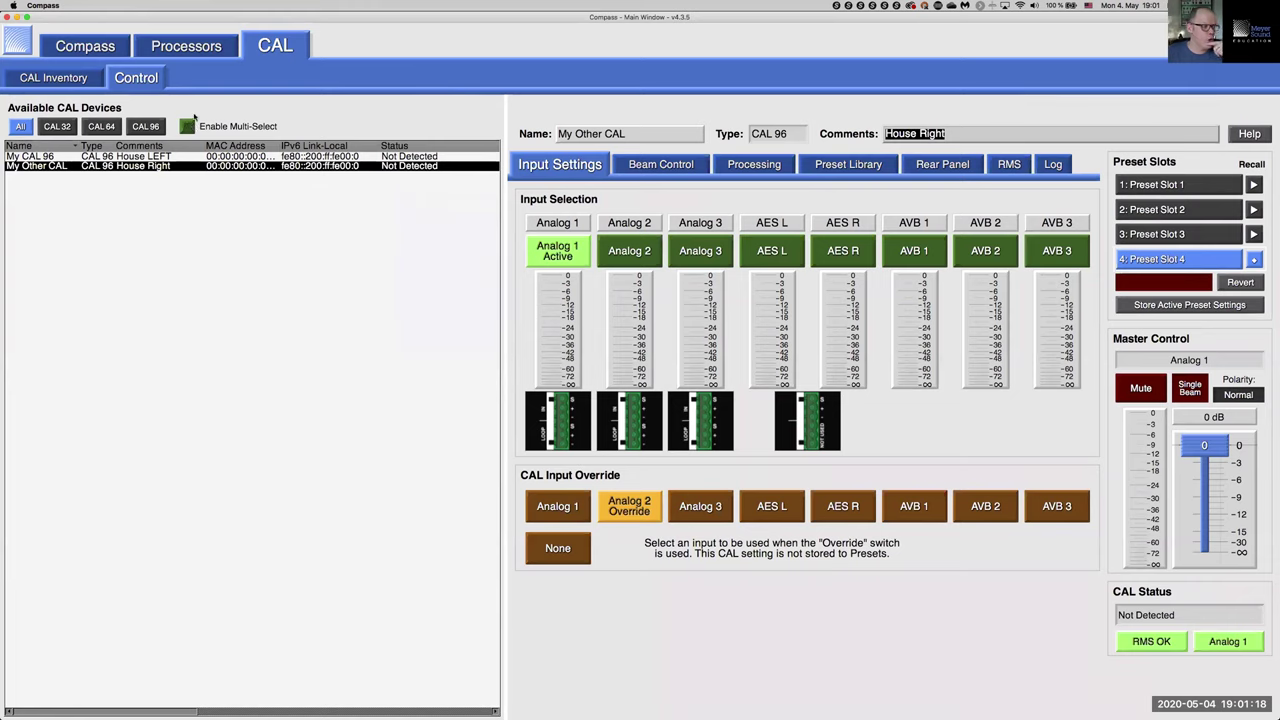
Enable Multi-Select, select both My CAL 96 and My Other CAL, then return to CAL Inventory.
{"action": "left_click", "coordinate": [188, 127]}
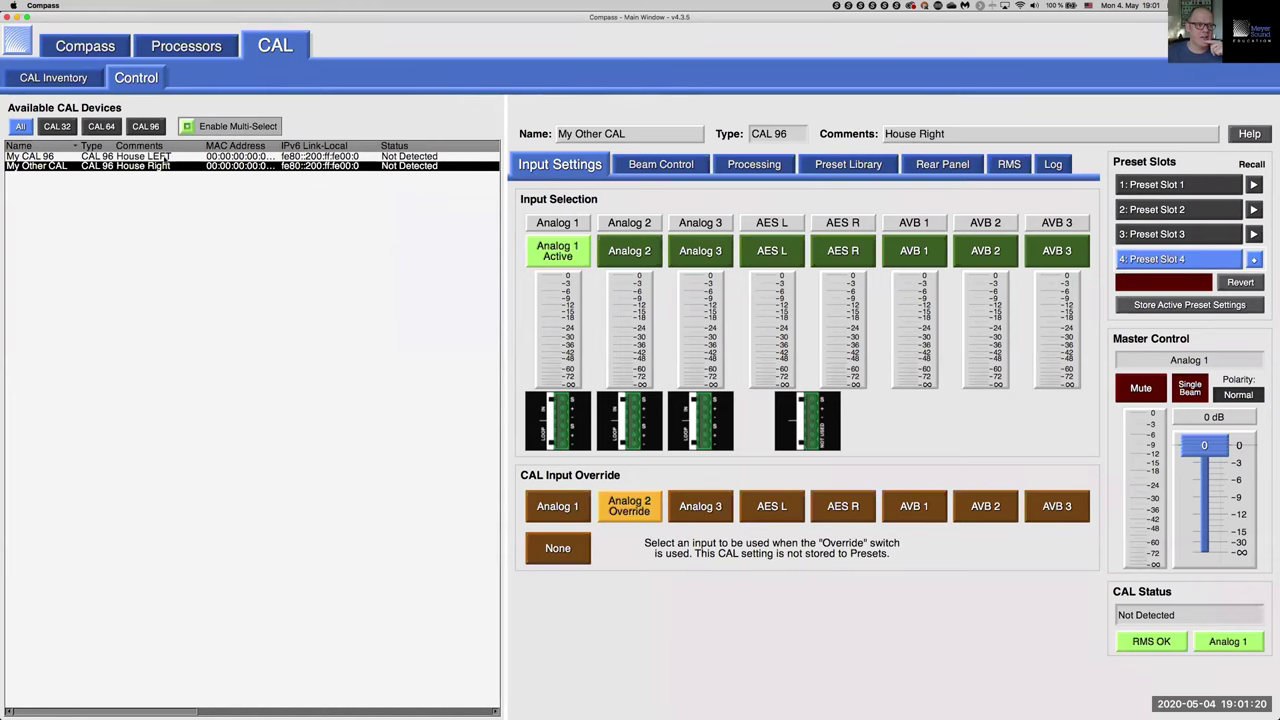
{"action": "left_click", "coordinate": [160, 157]}
{"action": "left_click", "coordinate": [161, 166]}
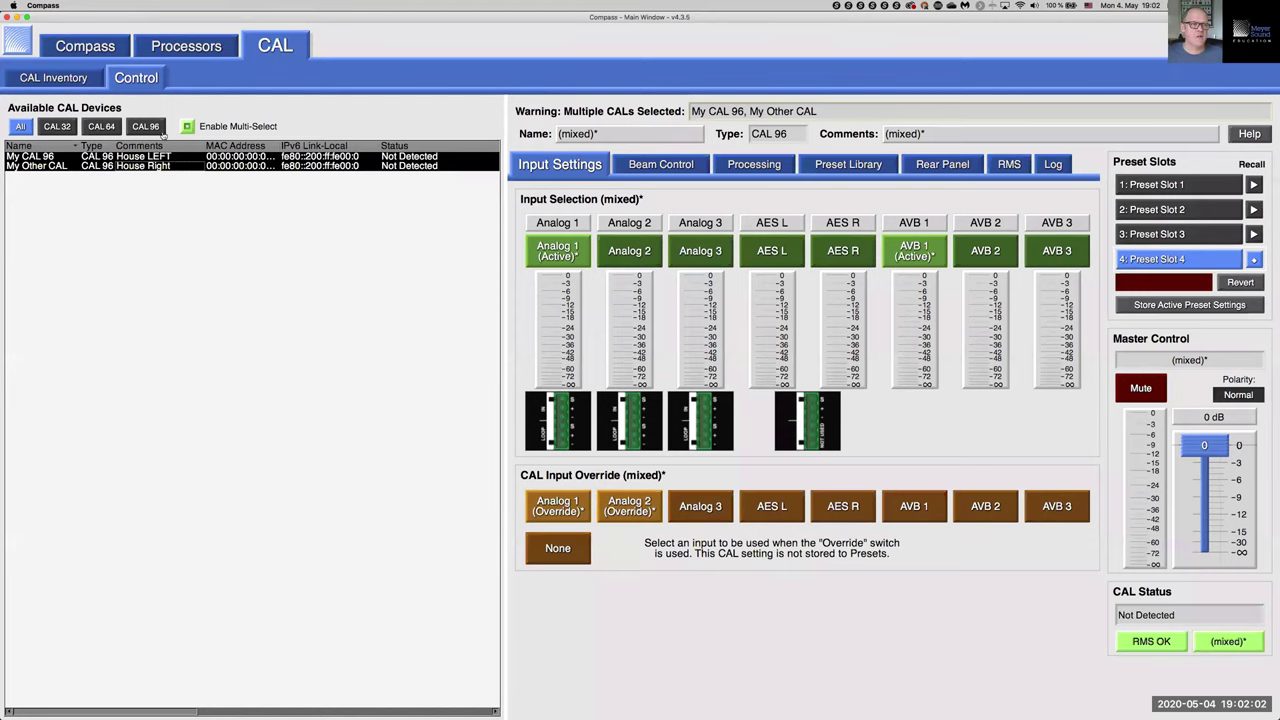
{"action": "left_click", "coordinate": [76, 79]}
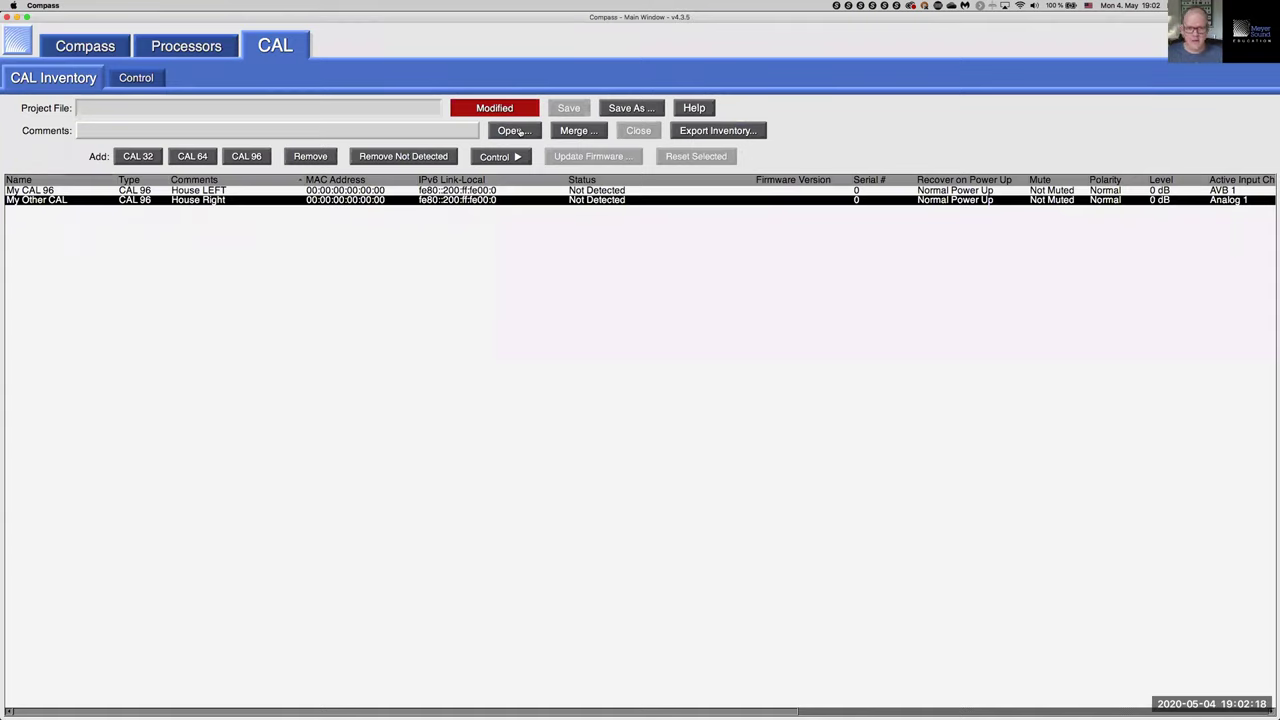
In Keynote, advance to the 'Webinar • CAL : Steering Sound' slide and play it full screen.
{"action": "key", "text": "super+Tab"}
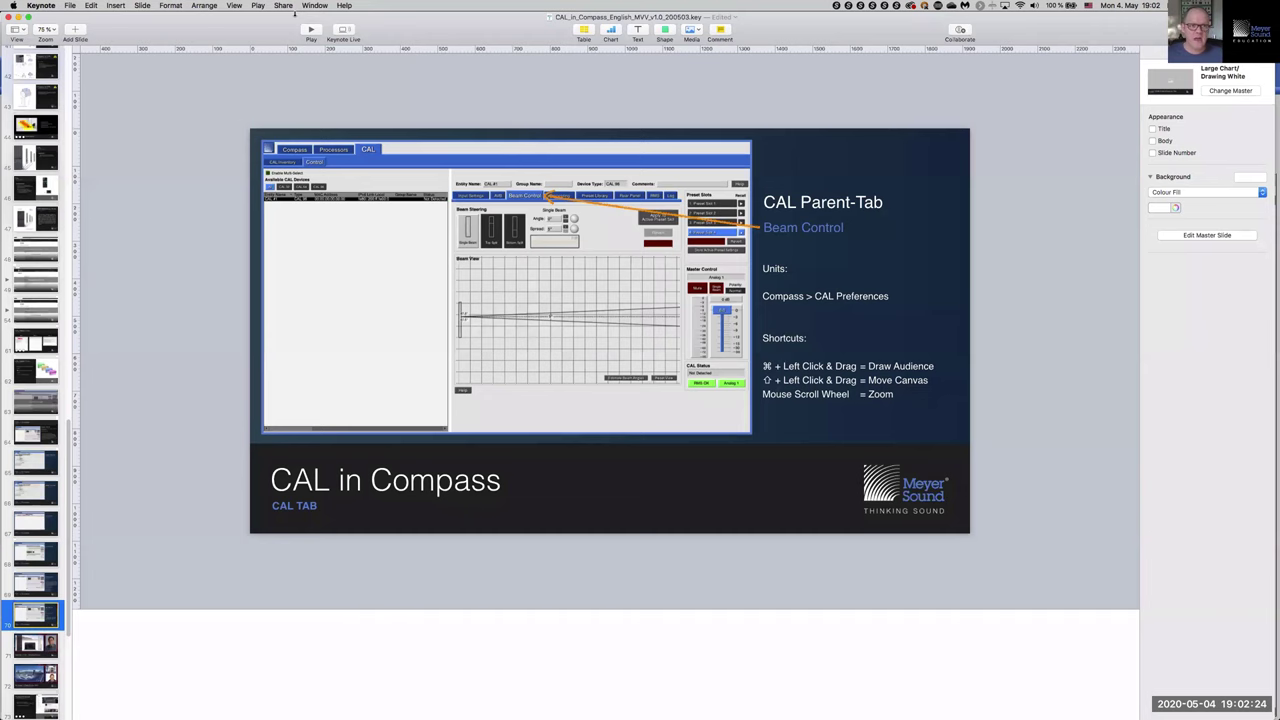
{"action": "key", "text": "Down"}
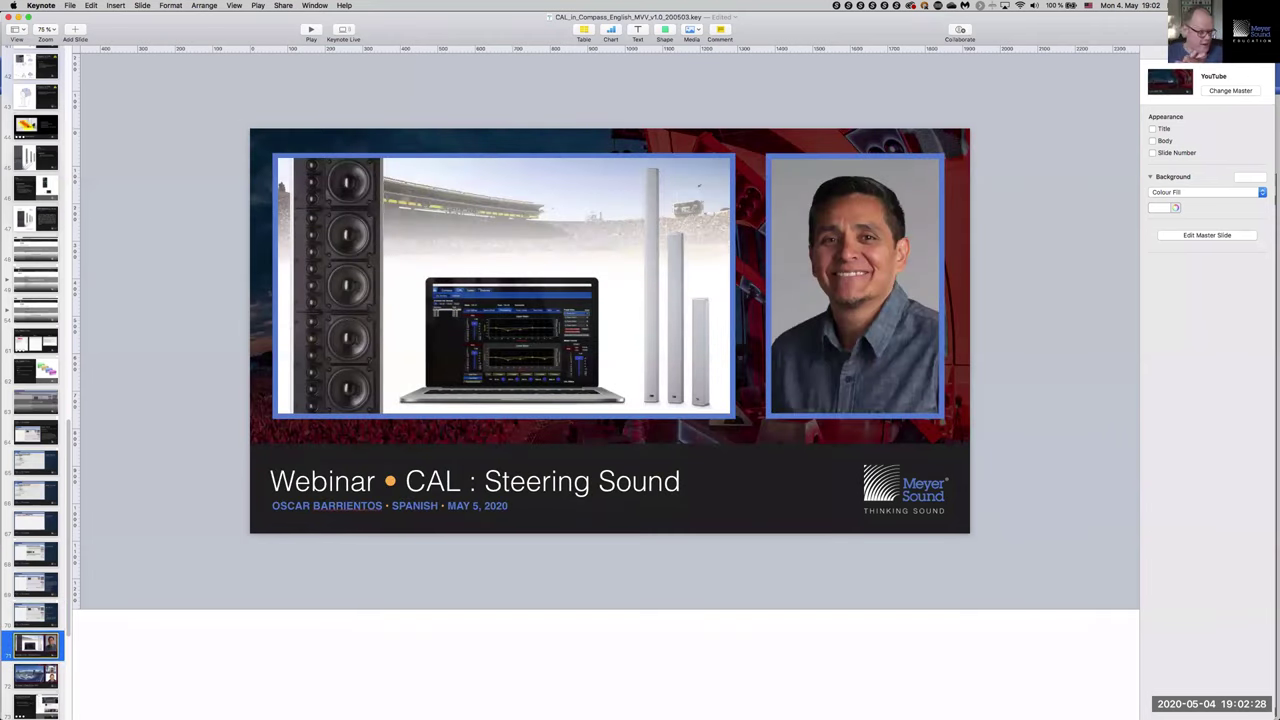
{"action": "key", "text": "alt+super+p"}
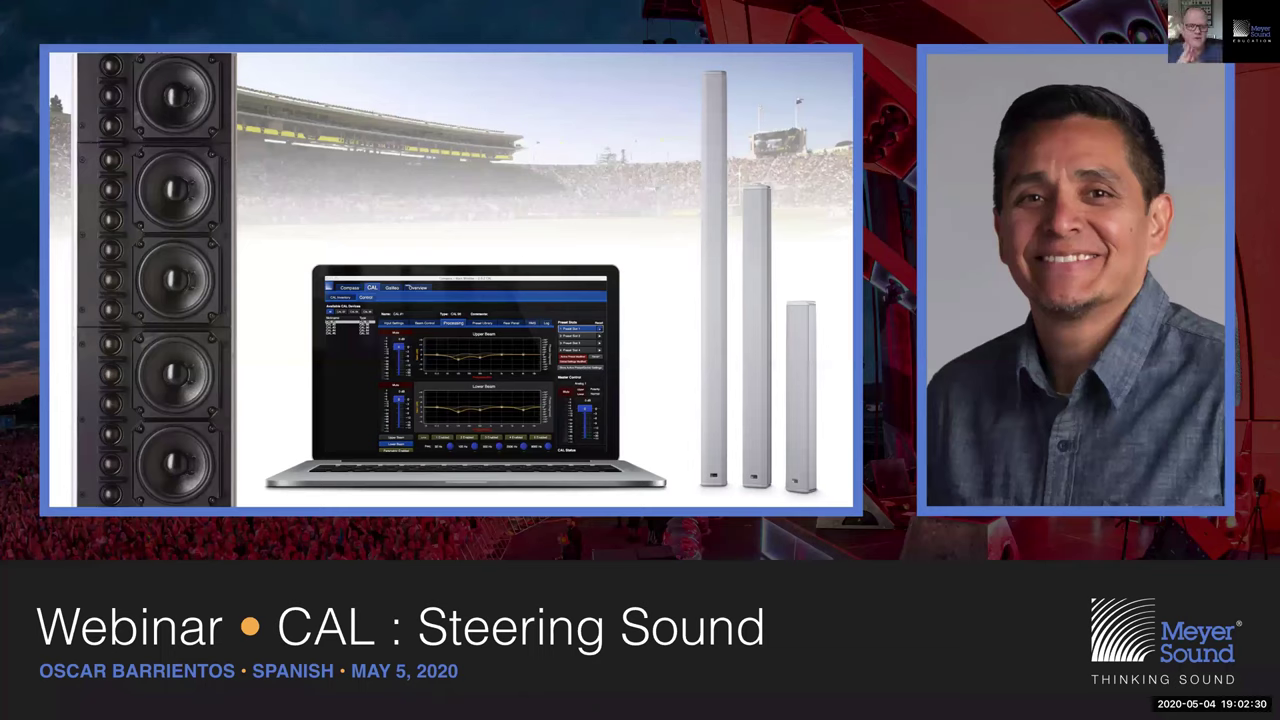